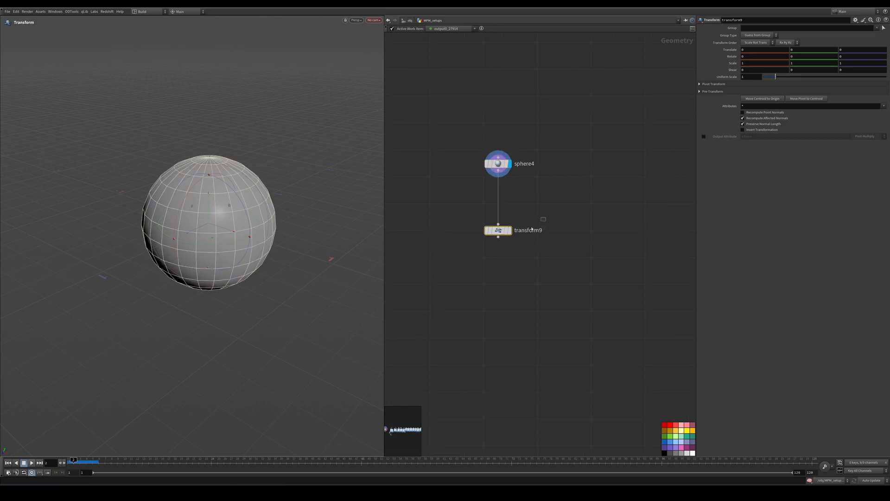
# Set the transform node's Y translation to 5 and display its output to check the raised sphere.
pyautogui.doubleClick(814, 50)
pyautogui.write('5')
pyautogui.press('Return')
pyautogui.click(510, 231)
pyautogui.hotkey('space', 'g')
pyautogui.moveTo(246, 144); pyautogui.dragTo(166, 253, button='right')
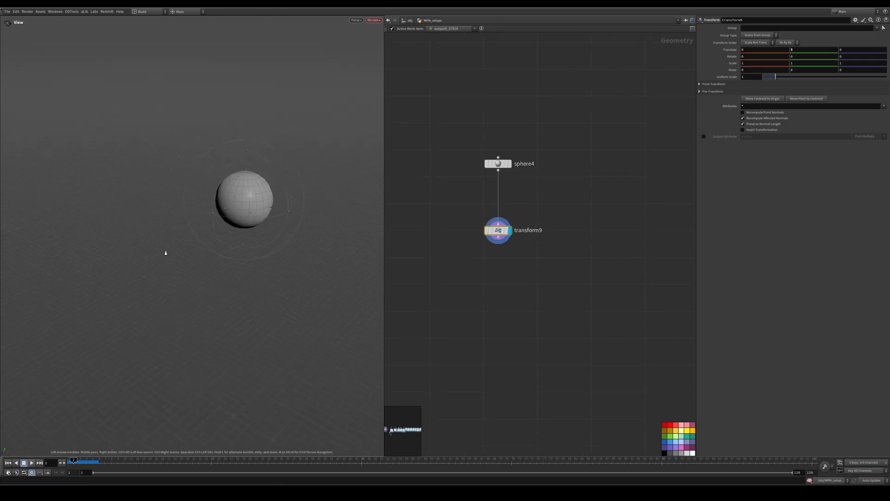
pyautogui.press('Return')
# Add an MPM Source node below the transform, connect it and display its output.
pyautogui.moveTo(512, 268); pyautogui.dragTo(493, 223, button='middle')
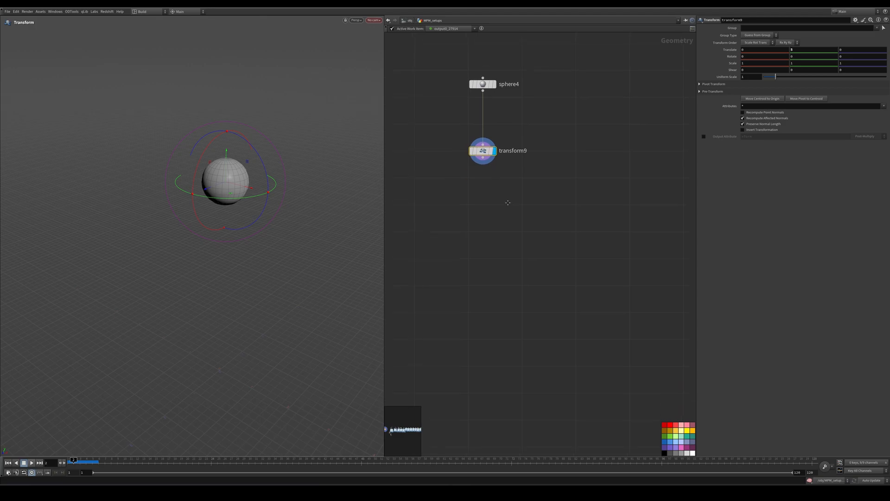
pyautogui.press('Tab')
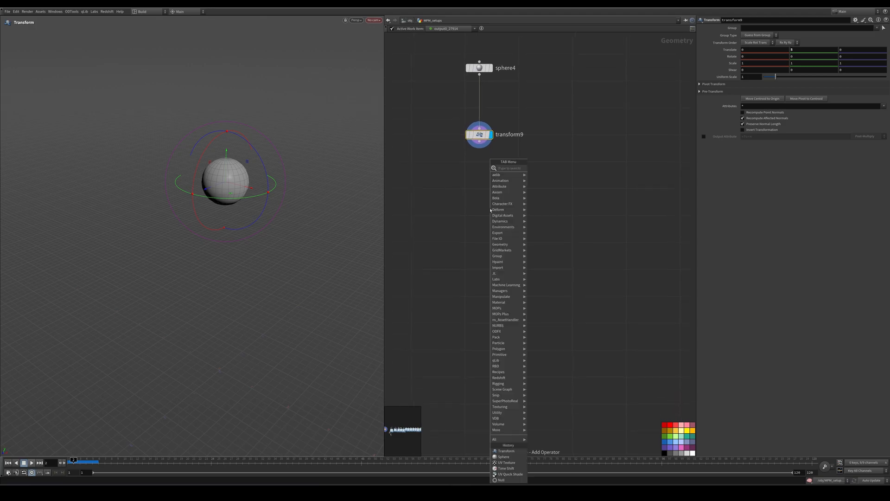
pyautogui.write('mpm source')
pyautogui.press('Return')
pyautogui.click(7, 463)
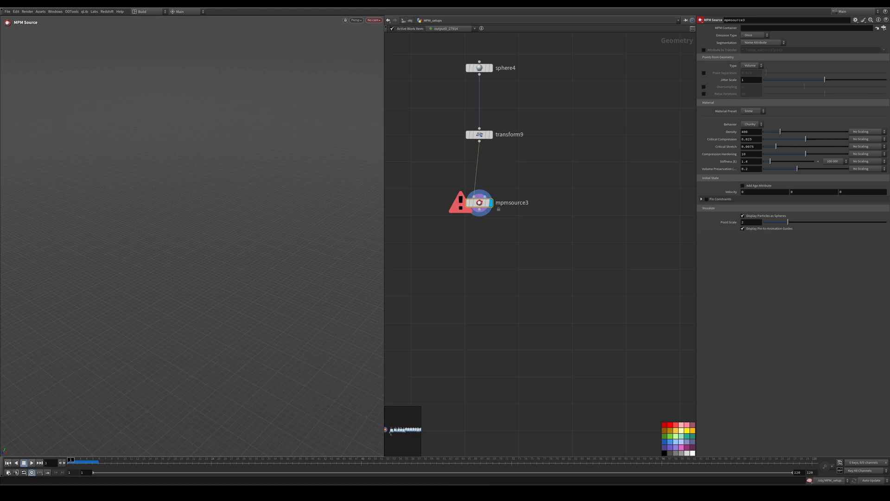
# Enable the point separation override on the MPM source and inspect the particle sphere up close.
pyautogui.click(704, 73)
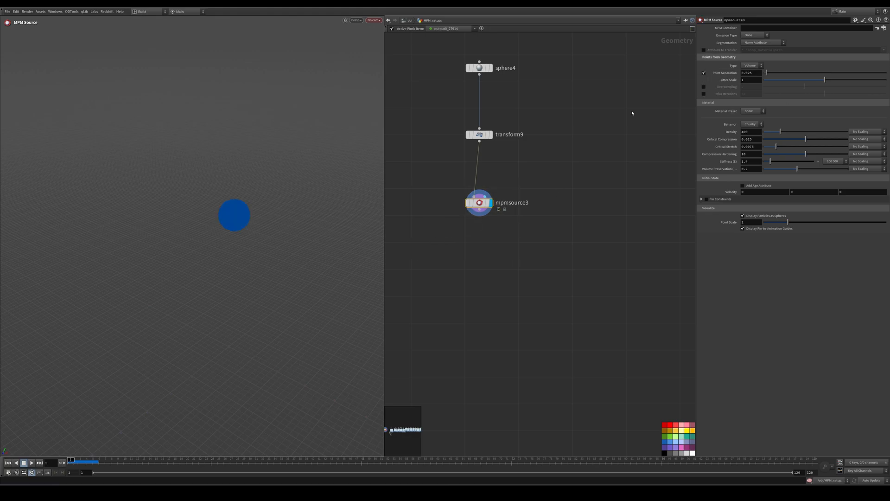
pyautogui.press('Escape')
pyautogui.scroll(5, 271, 205)
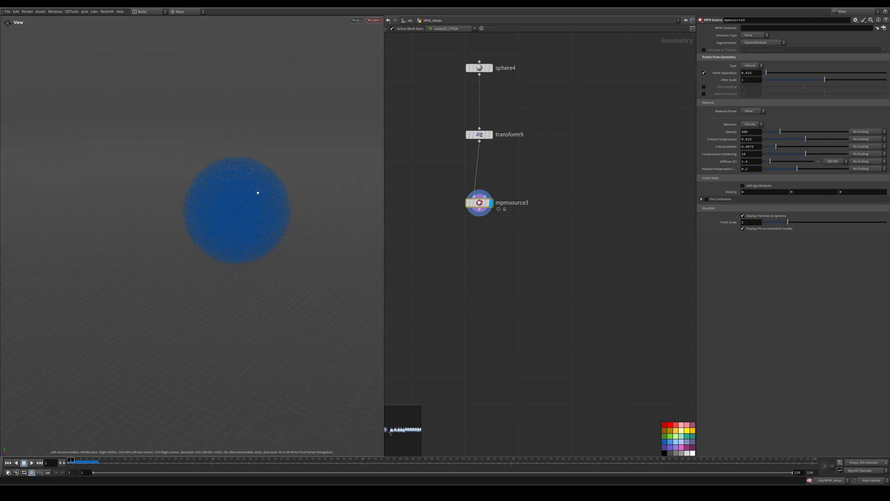
pyautogui.keyDown('alt'); pyautogui.moveTo(243, 186); pyautogui.dragTo(223, 196); pyautogui.keyUp('alt')
pyautogui.scroll(-1, 223, 196)
pyautogui.scroll(-2, 516, 216)
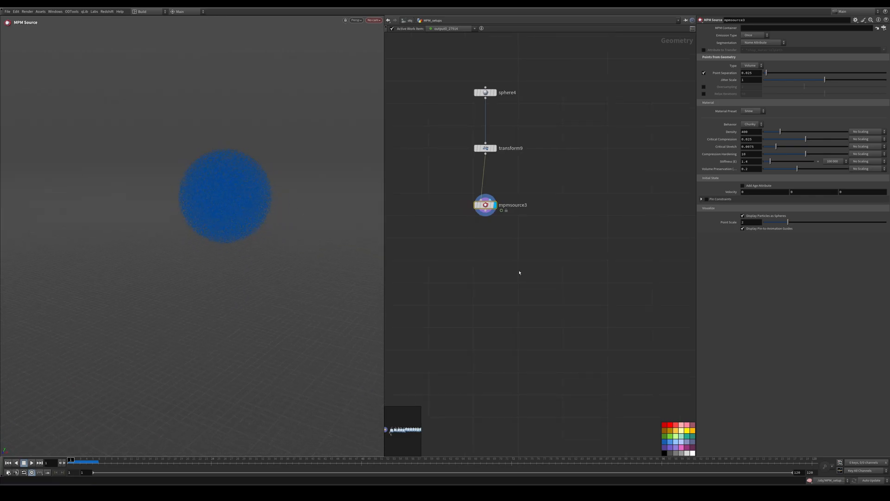
# Add an MPM Container node and reference it as the MPM container of the MPM source.
pyautogui.press('Tab')
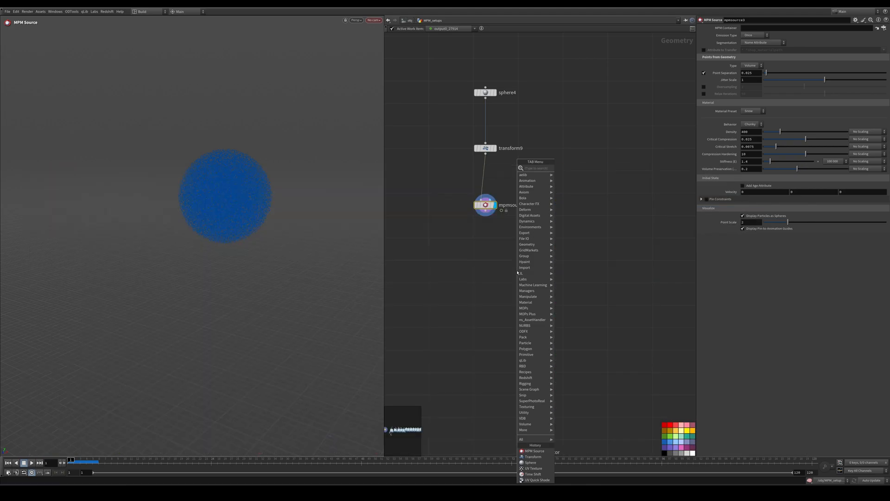
pyautogui.write('mpm con')
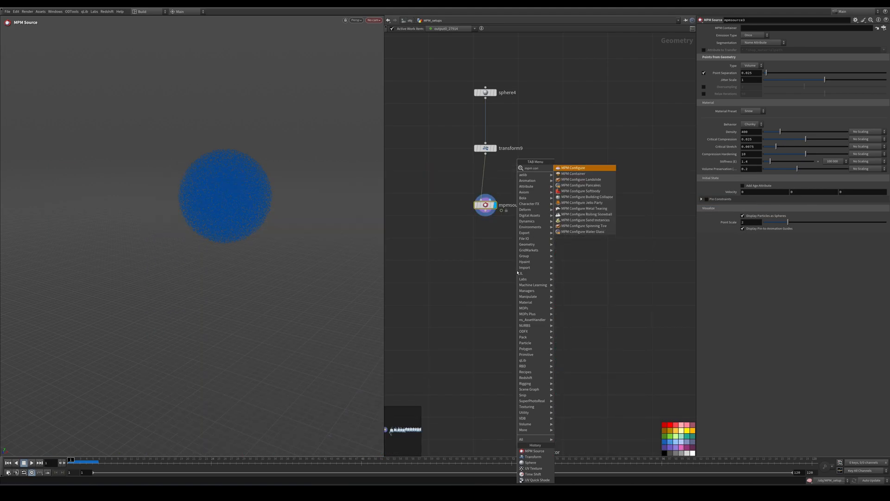
pyautogui.press('Return')
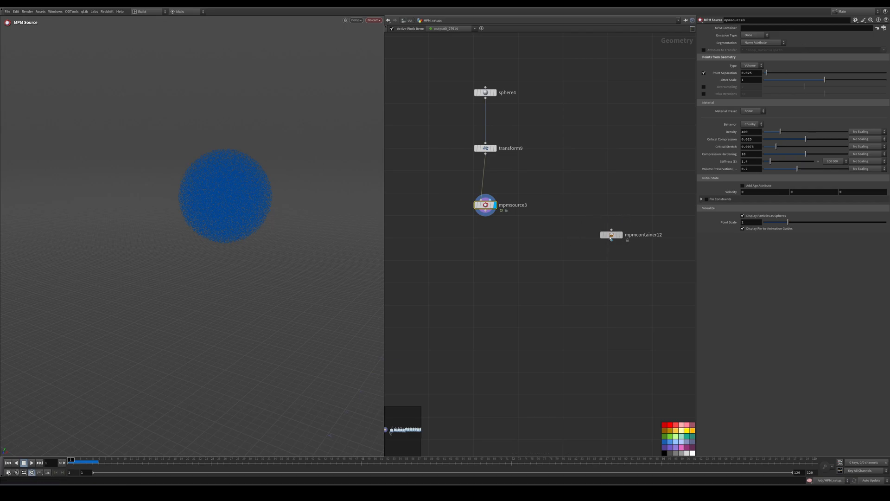
pyautogui.moveTo(611, 235); pyautogui.dragTo(787, 29)
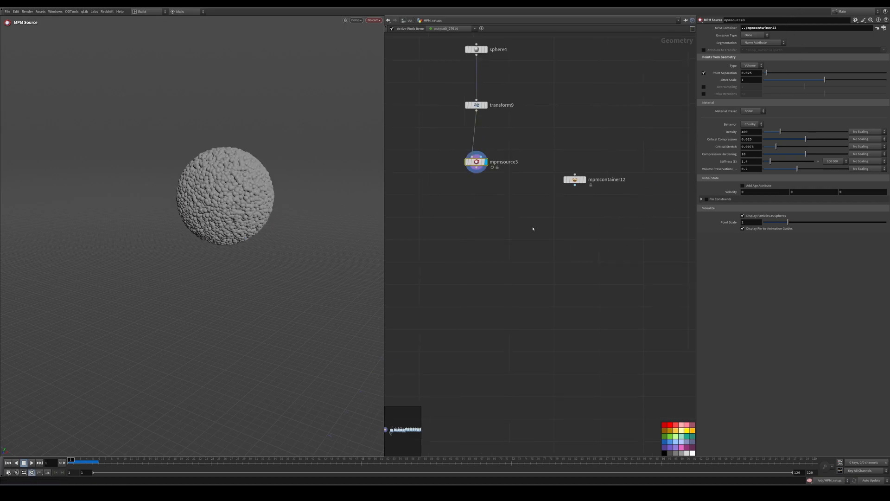
# Add an MPM Solver node, wire the MPM source and MPM container into it and display its output.
pyautogui.press('Tab')
pyautogui.write('mpm so')
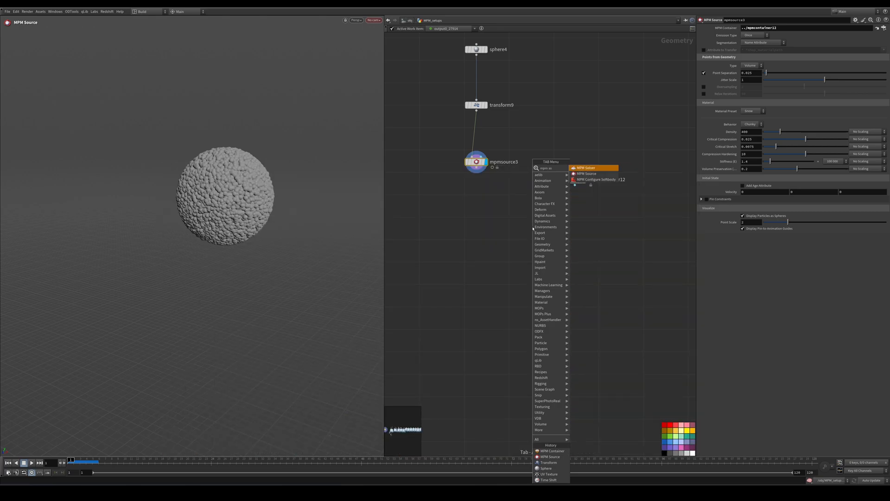
pyautogui.press('Return')
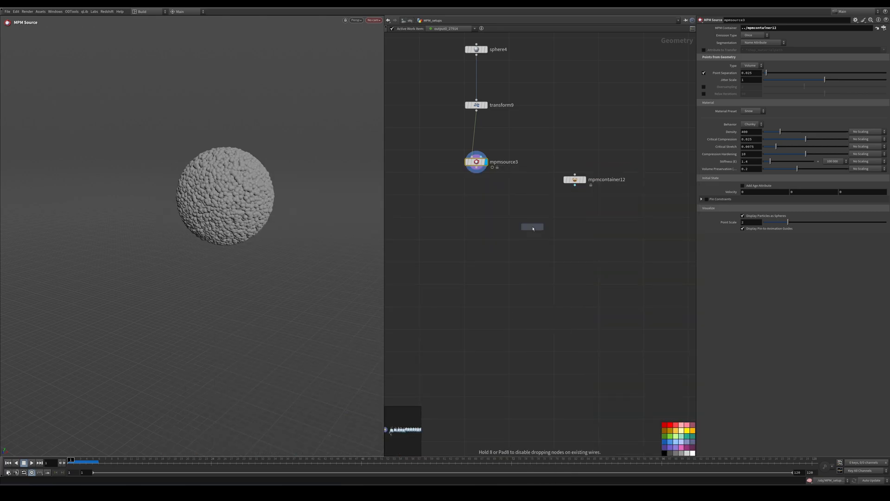
pyautogui.click(525, 242)
pyautogui.moveTo(472, 174); pyautogui.dragTo(521, 241)
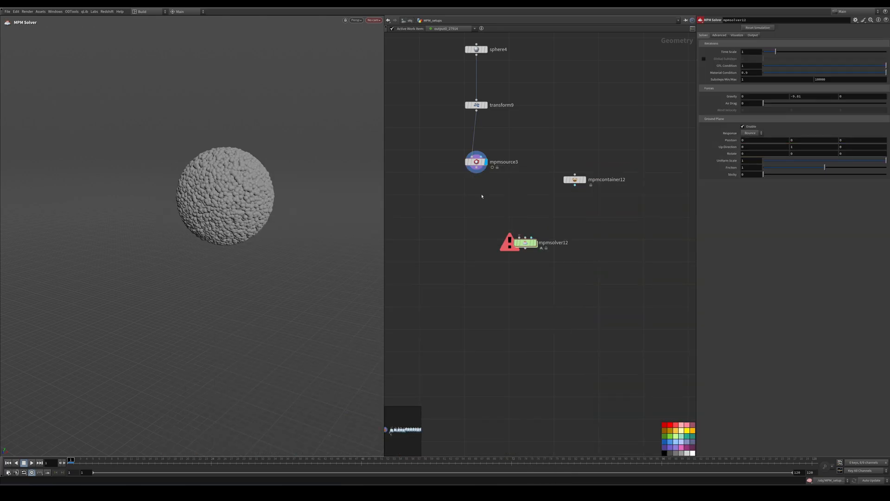
pyautogui.moveTo(477, 172); pyautogui.dragTo(575, 186)
pyautogui.moveTo(575, 207); pyautogui.dragTo(571, 183, button='middle')
pyautogui.click(515, 254)
# Frame the sphere above the ground plane, play the simulation, stop it and scrub back to a frame before impact.
pyautogui.keyDown('alt'); pyautogui.moveTo(278, 263); pyautogui.dragTo(235, 278, button='right'); pyautogui.keyUp('alt')
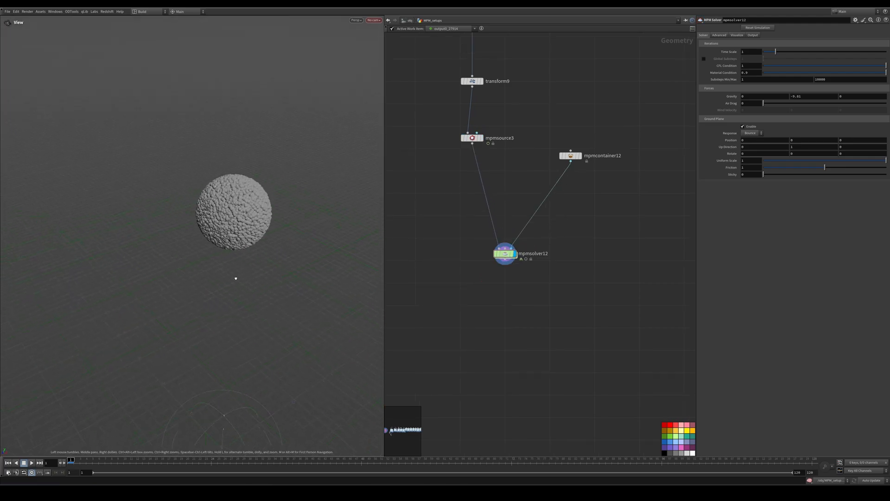
pyautogui.keyDown('alt'); pyautogui.moveTo(234, 279); pyautogui.dragTo(248, 209, button='middle'); pyautogui.keyUp('alt')
pyautogui.keyDown('alt'); pyautogui.moveTo(248, 208); pyautogui.dragTo(282, 304, button='right'); pyautogui.keyUp('alt')
pyautogui.keyDown('alt'); pyautogui.moveTo(283, 304); pyautogui.dragTo(274, 256, button='middle'); pyautogui.keyUp('alt')
pyautogui.keyDown('alt'); pyautogui.moveTo(274, 256); pyautogui.dragTo(282, 243); pyautogui.keyUp('alt')
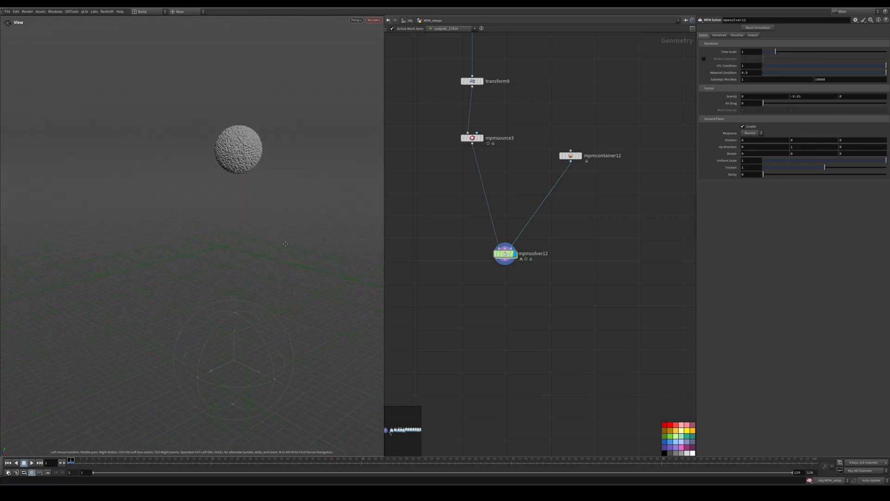
pyautogui.keyDown('alt'); pyautogui.moveTo(282, 243); pyautogui.dragTo(271, 216, button='middle'); pyautogui.keyUp('alt')
pyautogui.keyDown('alt'); pyautogui.moveTo(271, 217); pyautogui.dragTo(254, 234, button='right'); pyautogui.keyUp('alt')
pyautogui.keyDown('alt'); pyautogui.moveTo(288, 234); pyautogui.dragTo(274, 225, button='middle'); pyautogui.keyUp('alt')
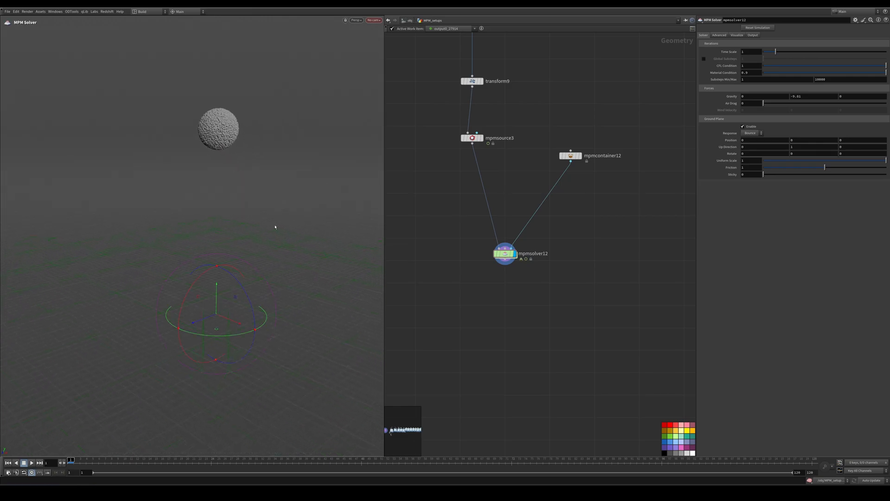
pyautogui.click(31, 463)
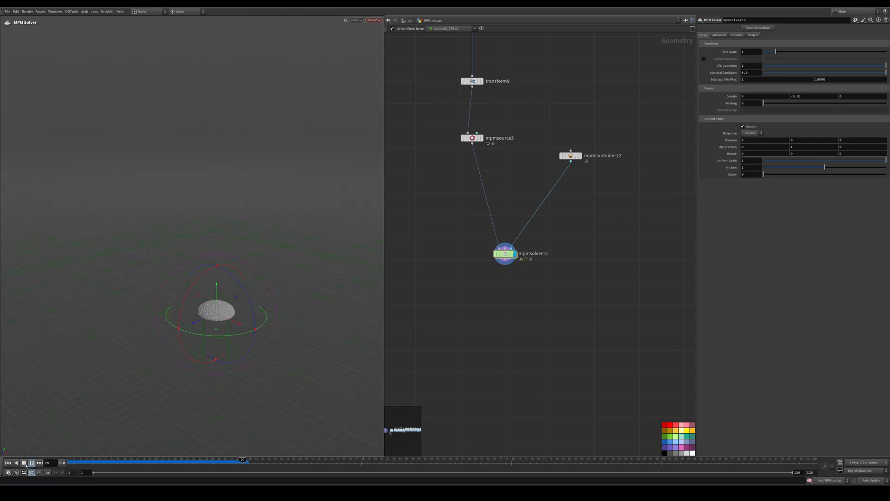
pyautogui.click(23, 463)
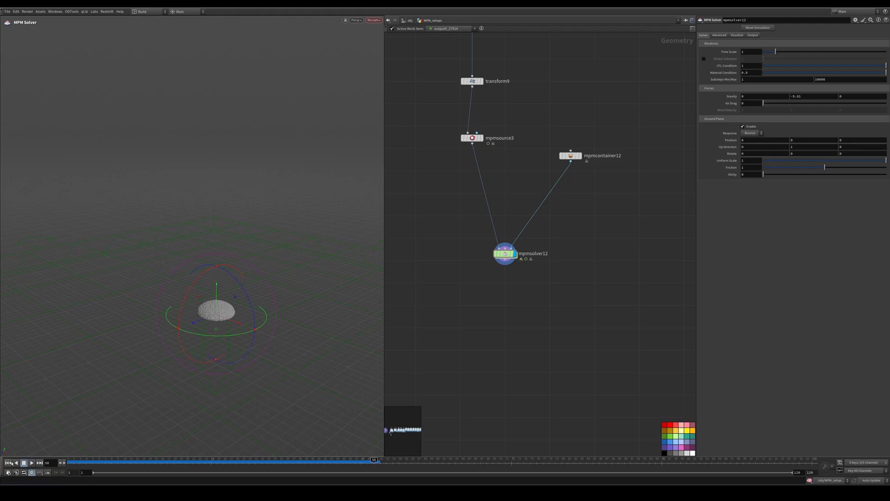
pyautogui.moveTo(103, 460); pyautogui.dragTo(193, 458)
pyautogui.moveTo(227, 360); pyautogui.dragTo(239, 334)
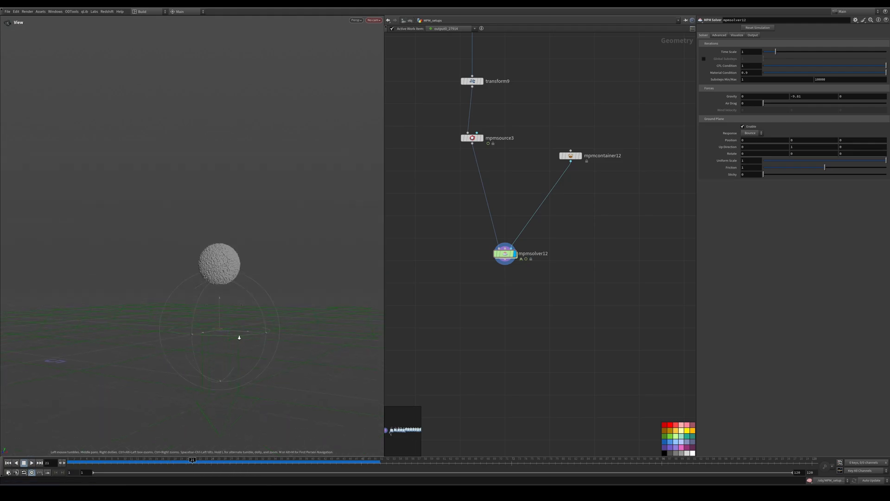
# Select the MPM source and examine its available material presets and behavior types.
pyautogui.moveTo(529, 140); pyautogui.dragTo(535, 215, button='middle')
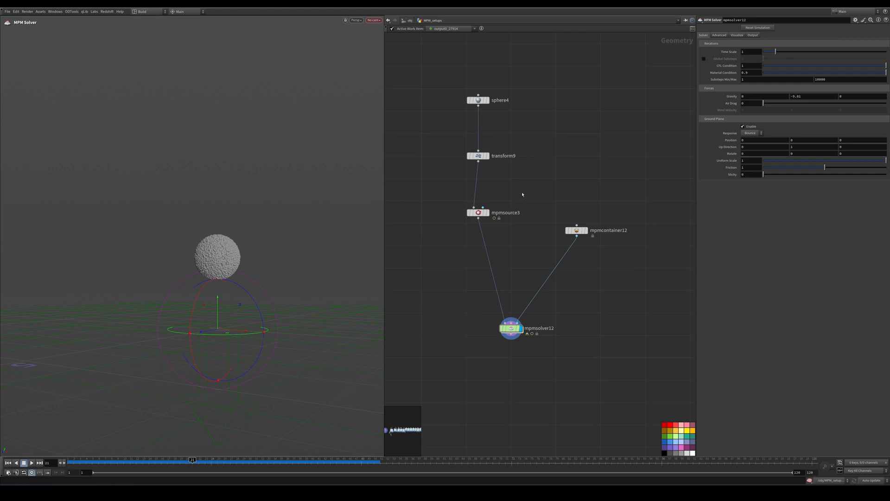
pyautogui.moveTo(523, 194); pyautogui.dragTo(442, 241)
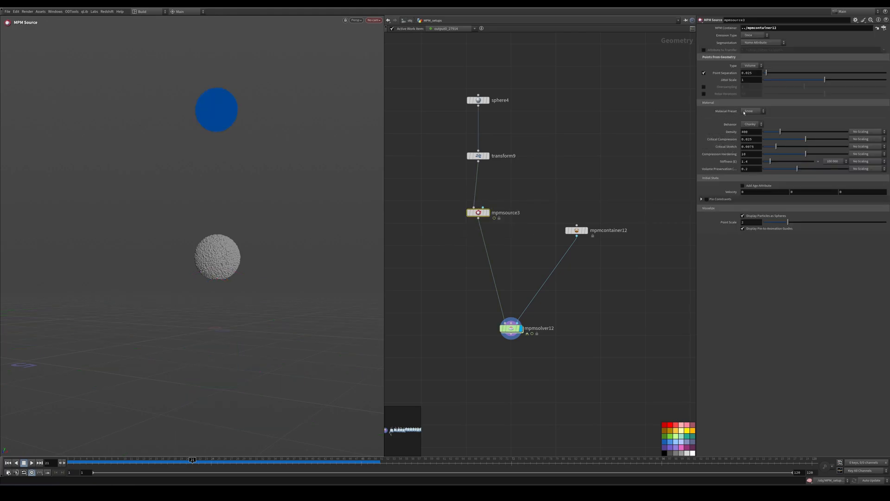
pyautogui.click(756, 113)
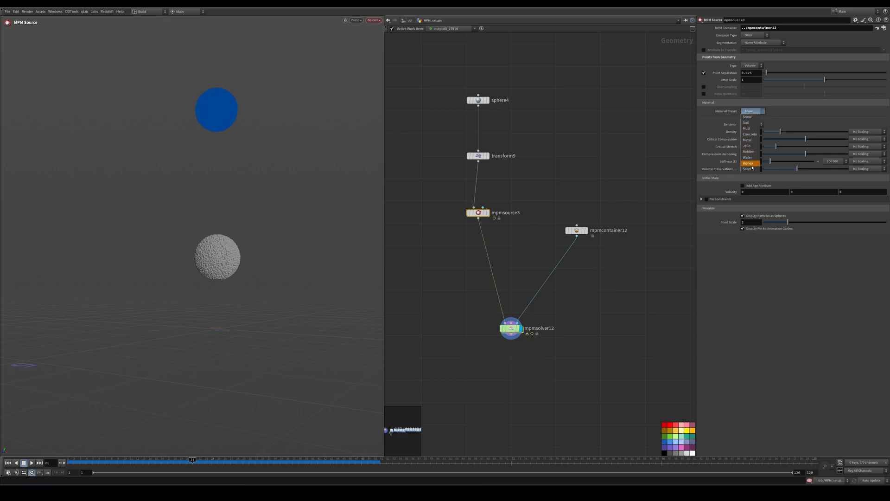
pyautogui.click(750, 259)
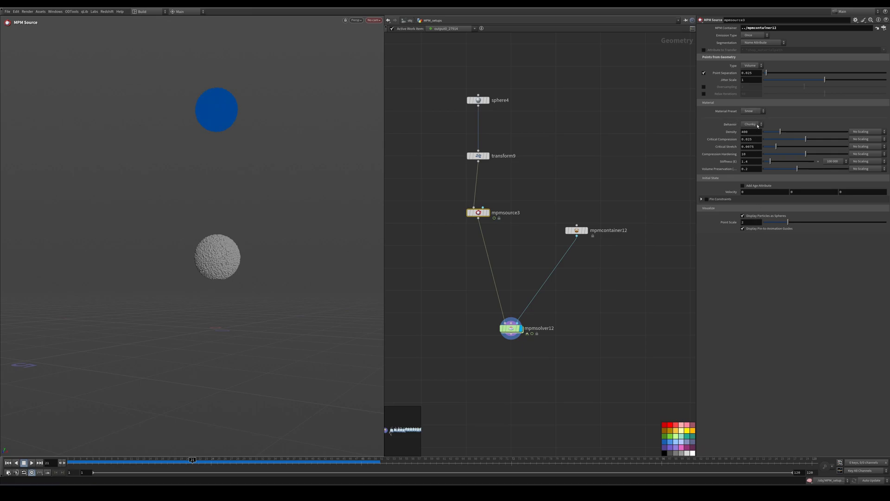
pyautogui.click(754, 125)
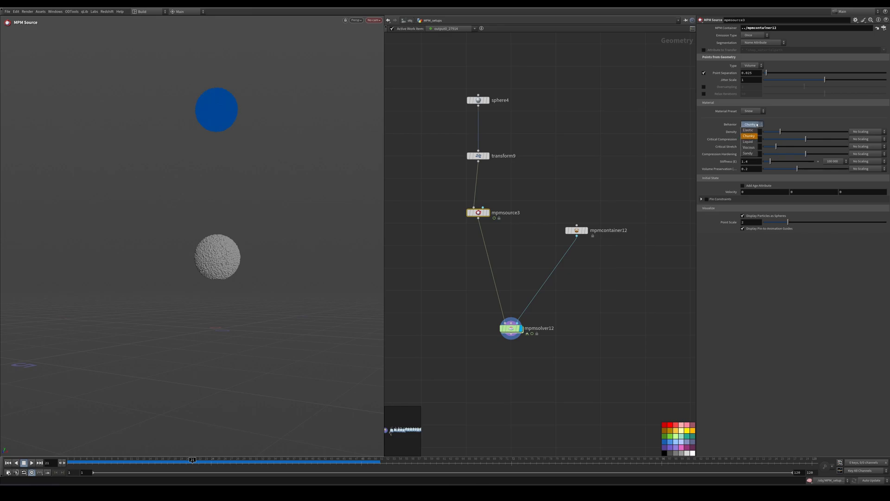
pyautogui.click(752, 136)
# Try the Jello and Water material presets on the MPM source to compare their parameters.
pyautogui.click(751, 111)
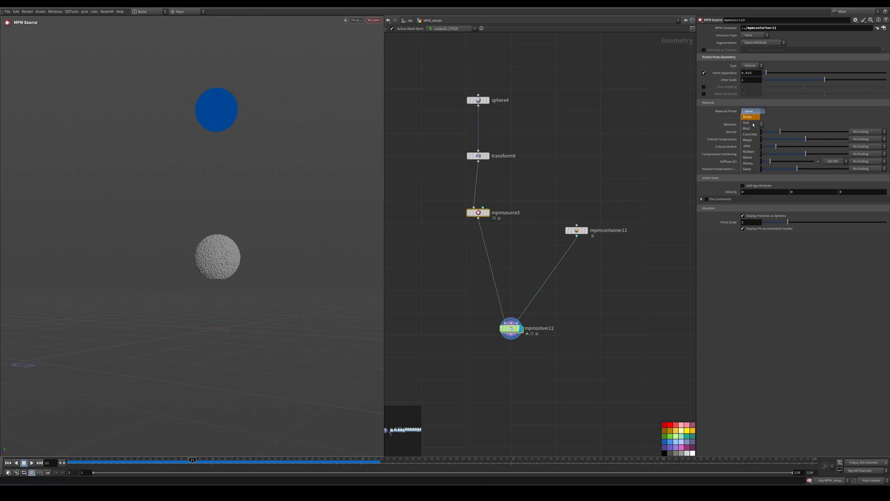
pyautogui.click(748, 146)
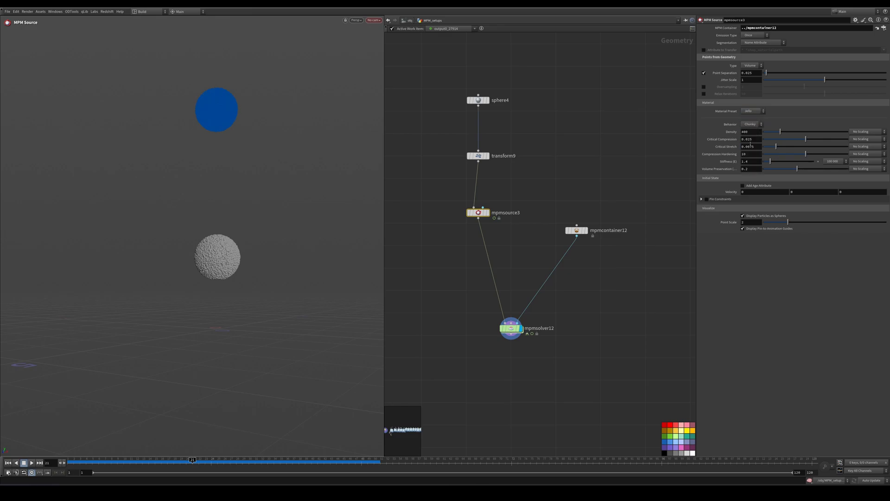
pyautogui.click(754, 126)
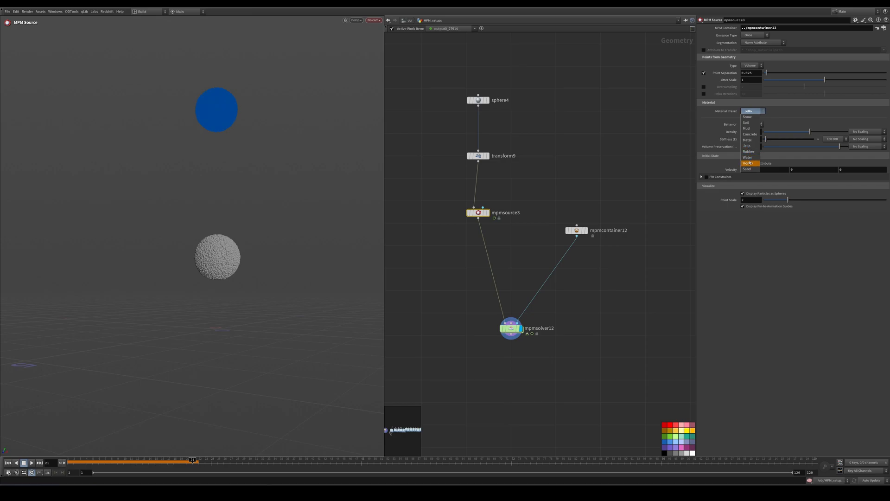
pyautogui.click(750, 141)
pyautogui.click(754, 112)
pyautogui.click(784, 110)
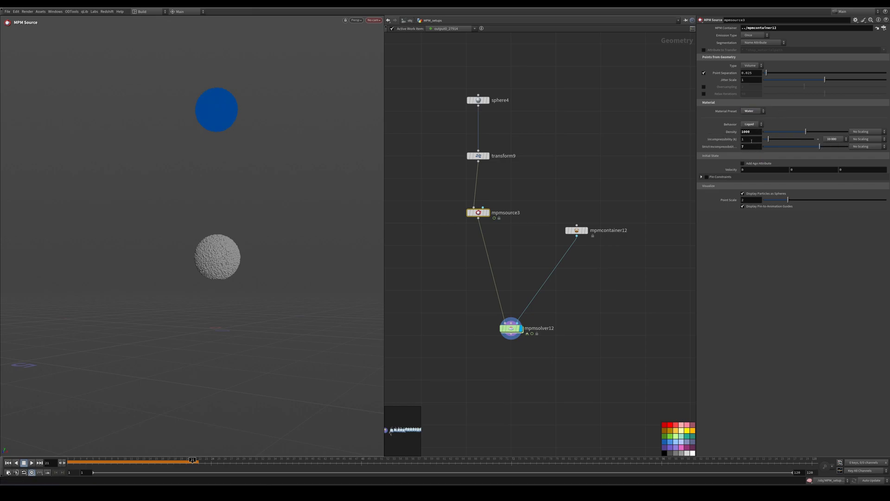
pyautogui.scroll(-2, 594, 313)
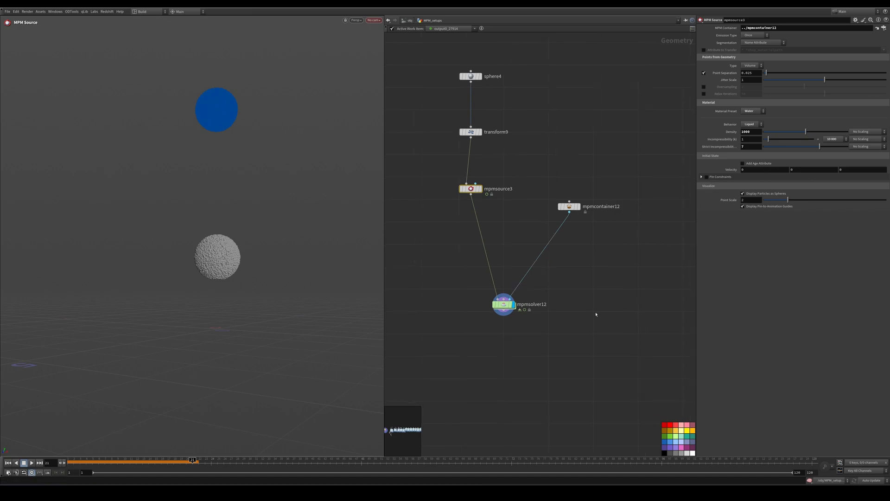
# Set the MPM source's material preset to Soil, play the simulation from the first frame, stop it and rewind.
pyautogui.click(748, 111)
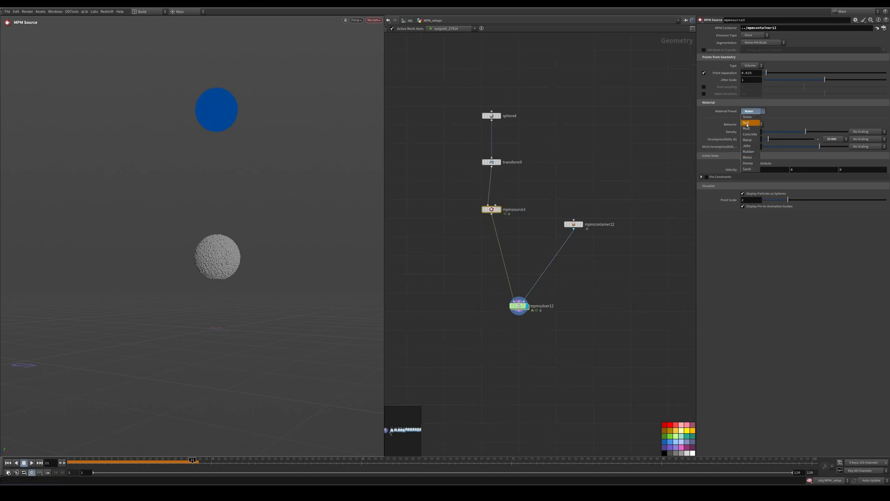
pyautogui.click(747, 123)
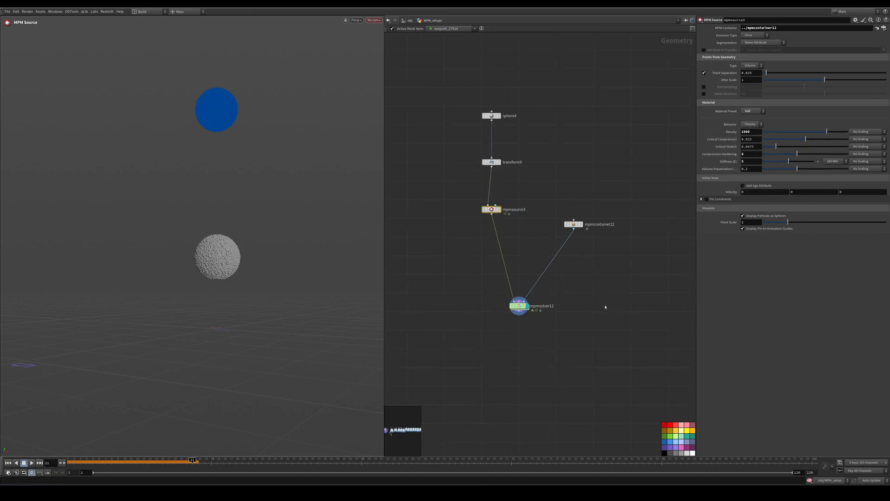
pyautogui.click(8, 463)
pyautogui.click(31, 463)
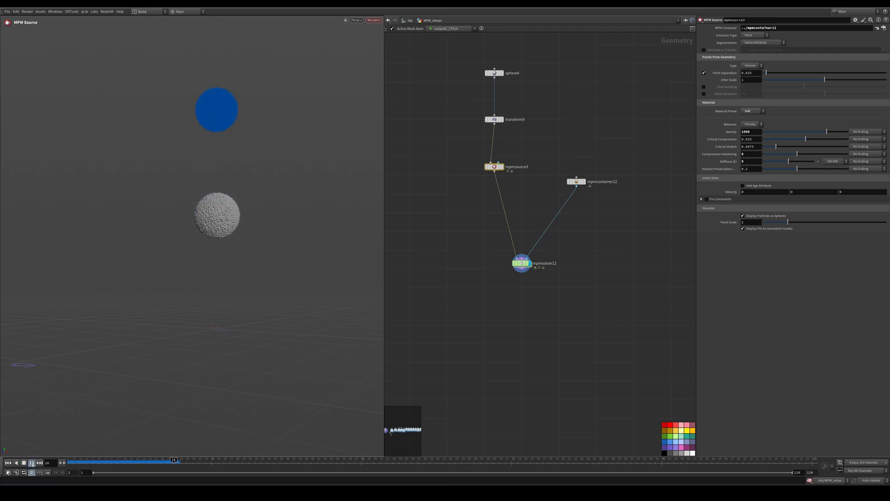
pyautogui.click(24, 464)
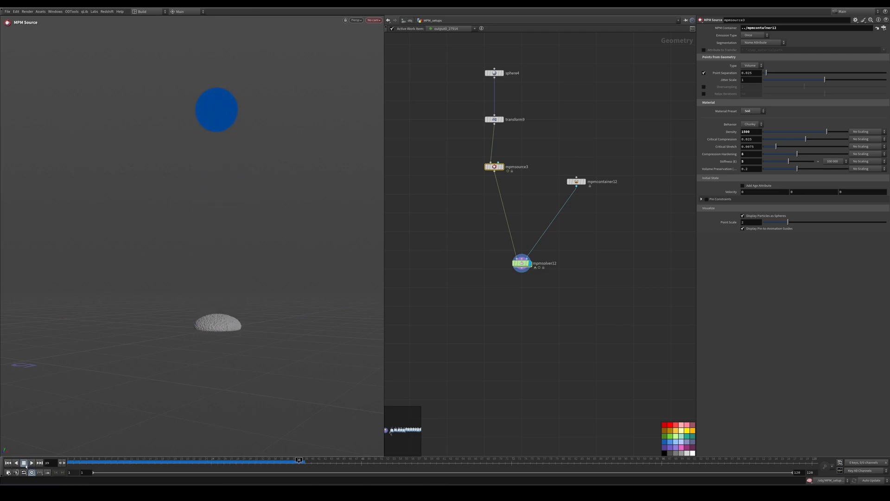
pyautogui.click(8, 463)
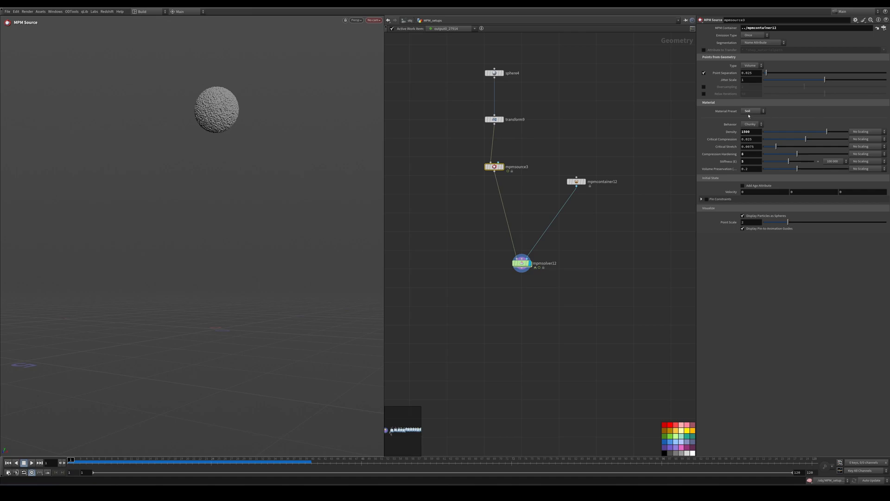
# Stretch the source sphere along X into an elongated ellipsoid by increasing its X radius.
pyautogui.moveTo(503, 204); pyautogui.dragTo(491, 261, button='middle')
pyautogui.moveTo(560, 241); pyautogui.dragTo(586, 280)
pyautogui.moveTo(545, 242); pyautogui.dragTo(548, 273, button='middle')
pyautogui.click(487, 162)
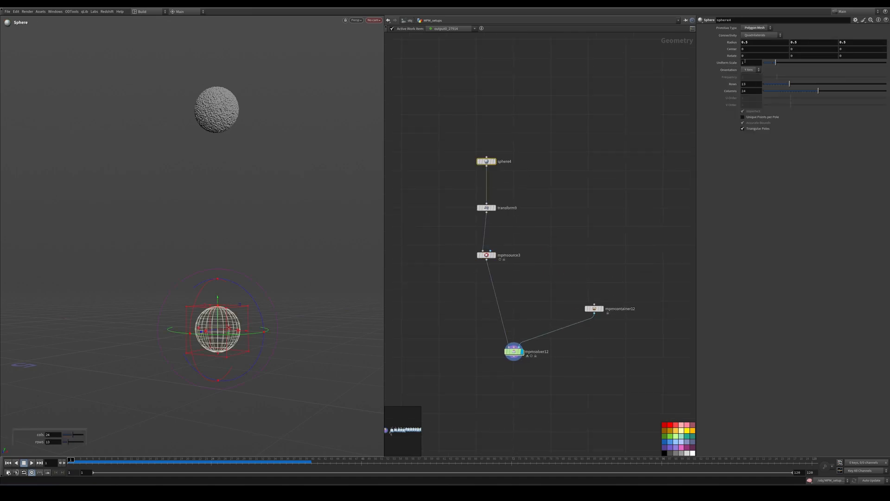
pyautogui.moveTo(751, 47); pyautogui.dragTo(797, 47, button='middle')
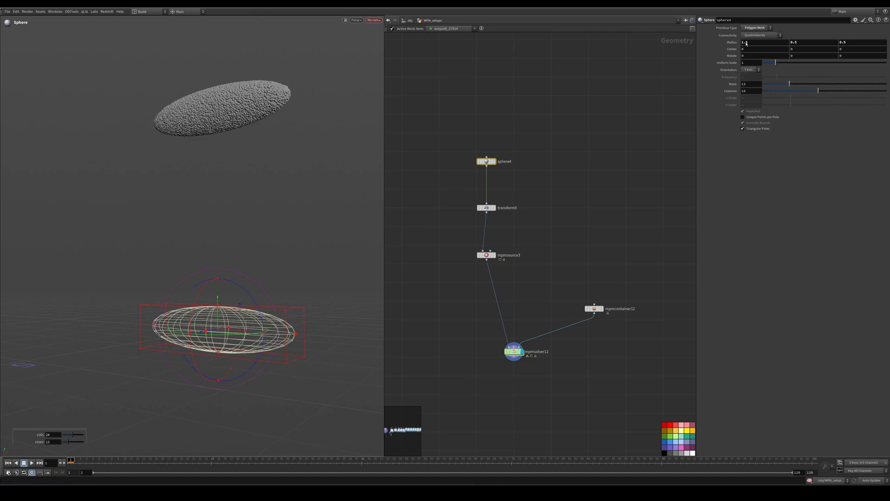
# Add an MPM Collider node between the MPM source and the MPM container.
pyautogui.moveTo(536, 207); pyautogui.dragTo(541, 198, button='middle')
pyautogui.press('Tab')
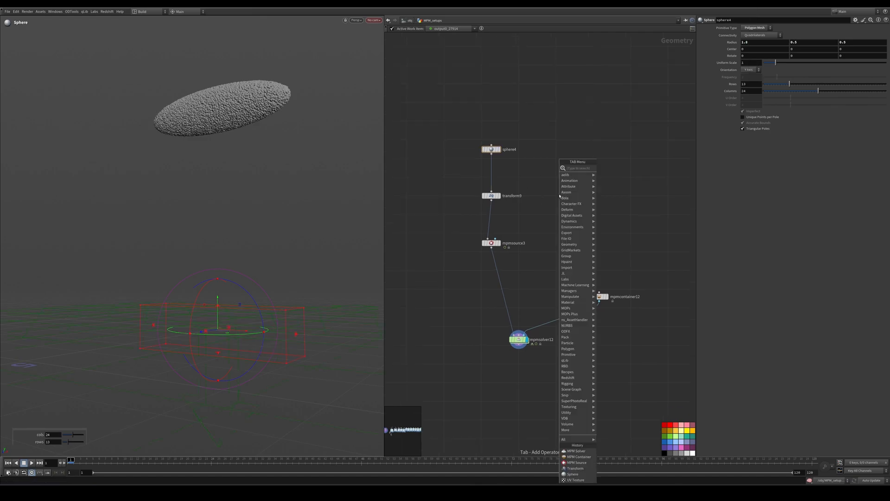
pyautogui.write('mpm')
pyautogui.press('BackSpace')
pyautogui.press('BackSpace')
pyautogui.press('BackSpace')
pyautogui.write('grid')
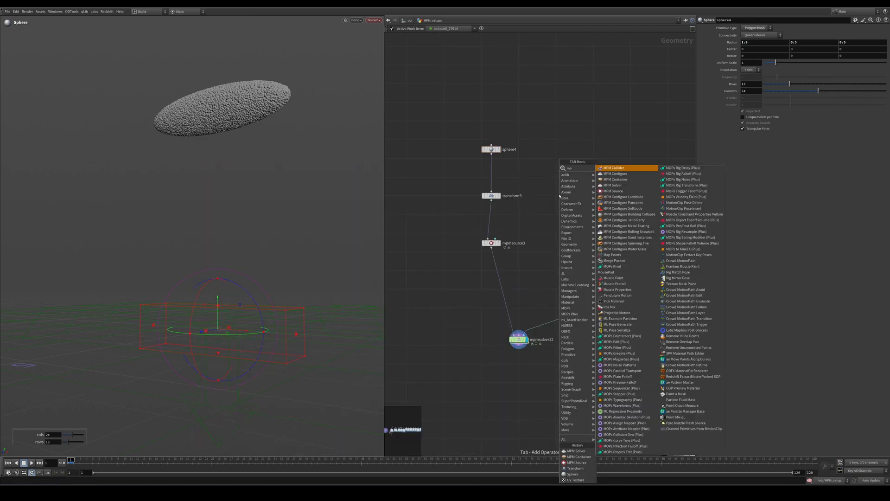
pyautogui.press('Return')
pyautogui.click(546, 262)
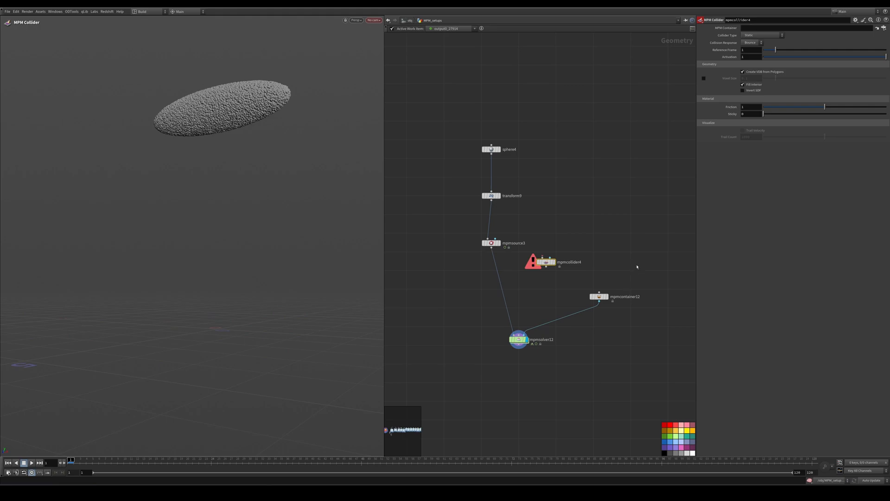
# Assign mpmcontainer12 as the collider's MPM container and connect the collider to the MPM solver's middle input.
pyautogui.moveTo(644, 278); pyautogui.dragTo(603, 306)
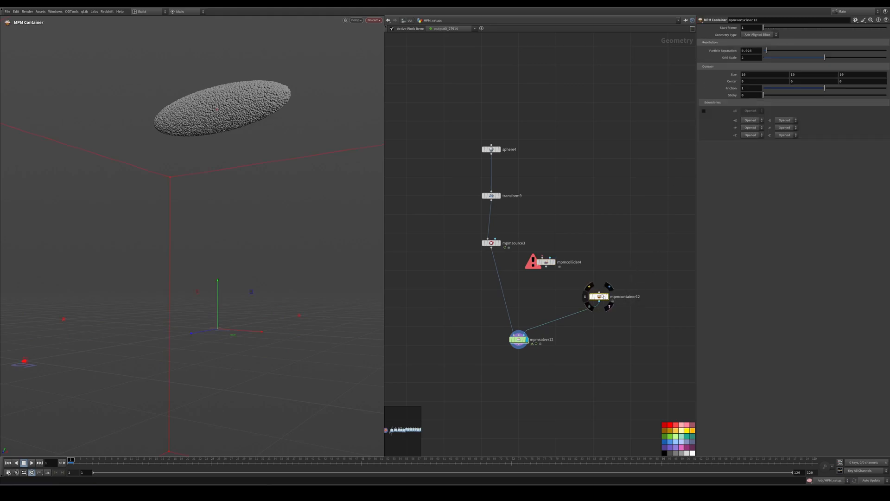
pyautogui.moveTo(579, 235); pyautogui.dragTo(541, 267)
pyautogui.moveTo(603, 300); pyautogui.dragTo(755, 28)
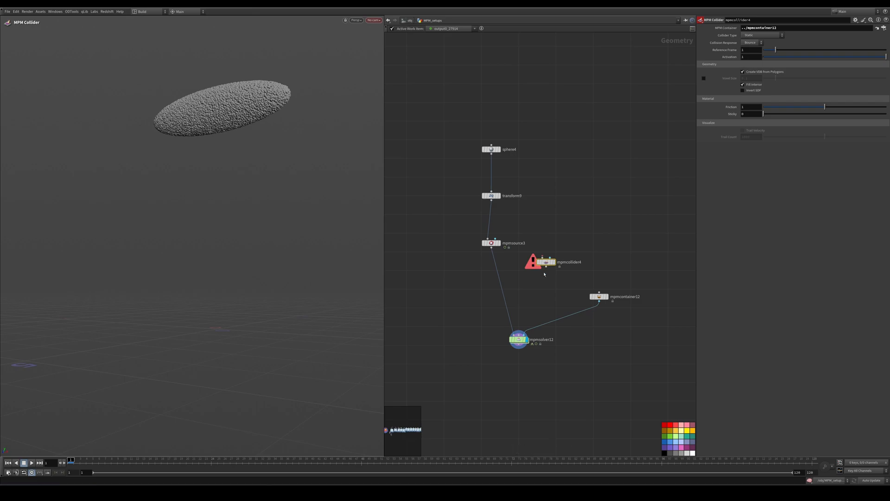
pyautogui.scroll(5, 542, 274)
pyautogui.moveTo(496, 291); pyautogui.dragTo(553, 148)
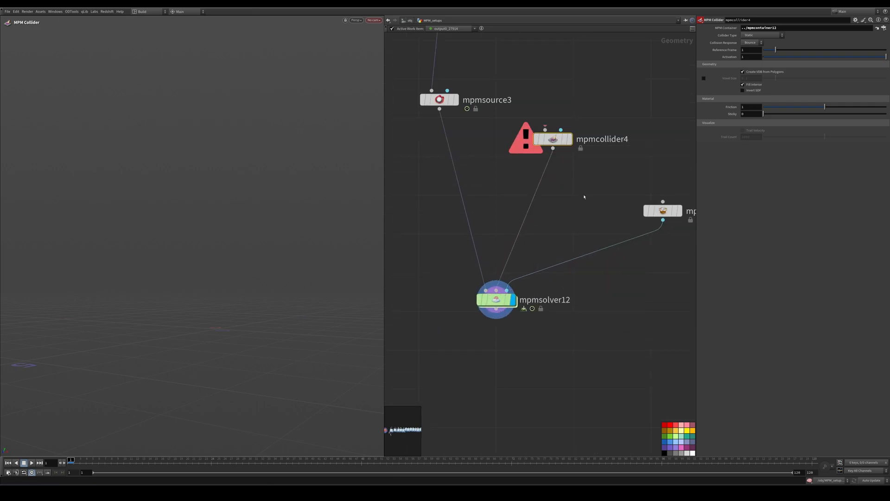
# Add a Tube node above the MPM collider and connect it to the collider's first input.
pyautogui.scroll(-4, 582, 197)
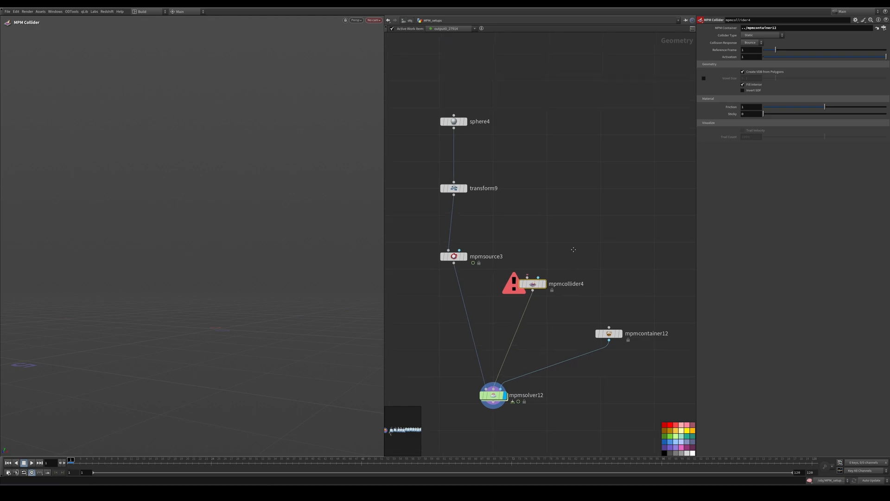
pyautogui.press('Tab')
pyautogui.write('grid')
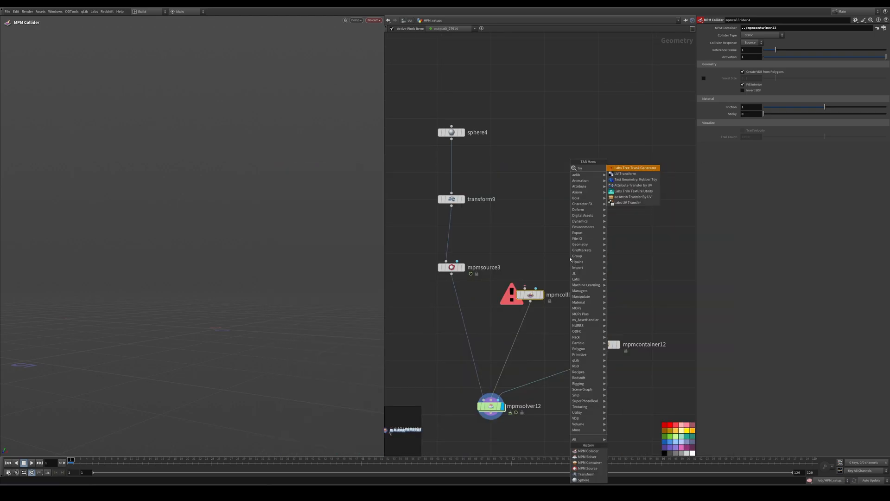
pyautogui.press('Return')
pyautogui.click(527, 200)
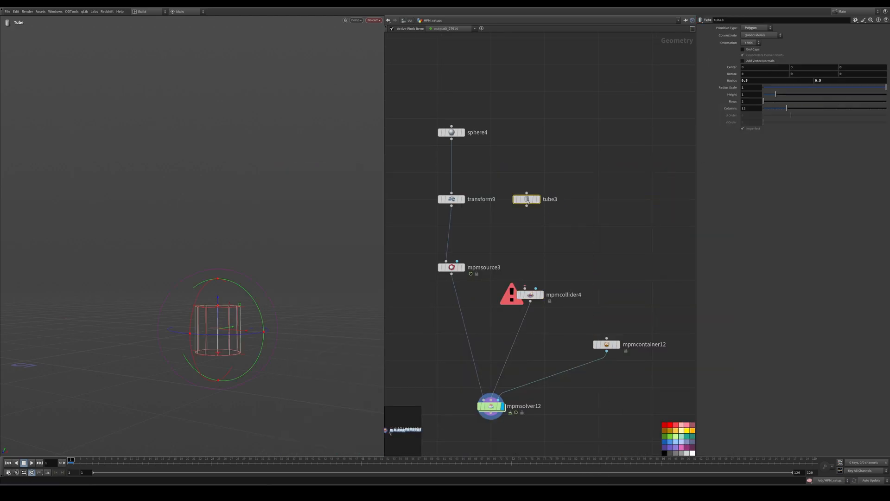
pyautogui.moveTo(527, 206); pyautogui.dragTo(525, 289)
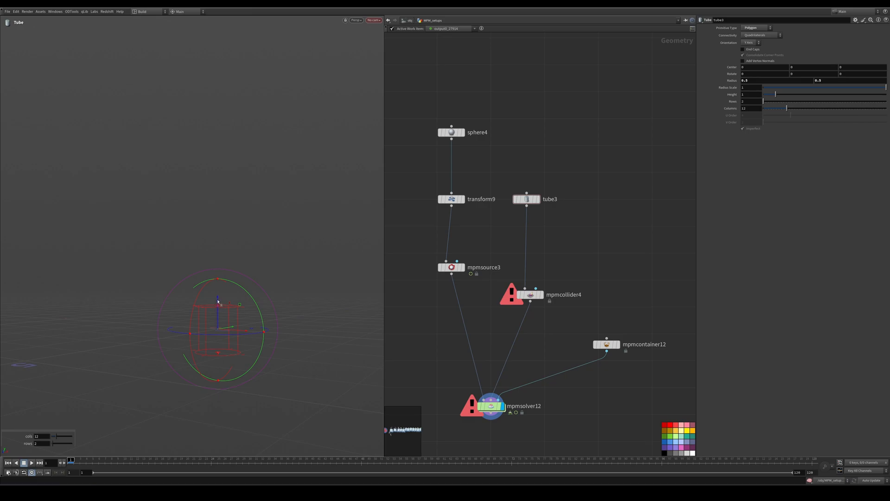
# Raise the tube, rotate it 90 degrees about X, lengthen it to a height of about 3.77 and enable End Caps.
pyautogui.moveTo(218, 304); pyautogui.dragTo(261, 96)
pyautogui.press('r')
pyautogui.moveTo(195, 83); pyautogui.dragTo(193, 144)
pyautogui.moveTo(235, 120); pyautogui.dragTo(287, 119)
pyautogui.moveTo(193, 123); pyautogui.dragTo(124, 127)
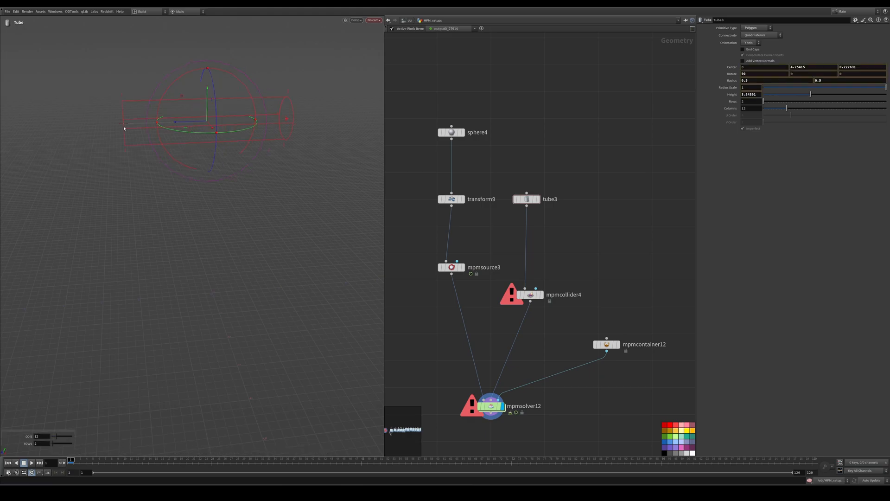
pyautogui.click(744, 50)
# Select the MPM collider and review its geometry options and collider type.
pyautogui.moveTo(649, 205); pyautogui.dragTo(614, 129, button='middle')
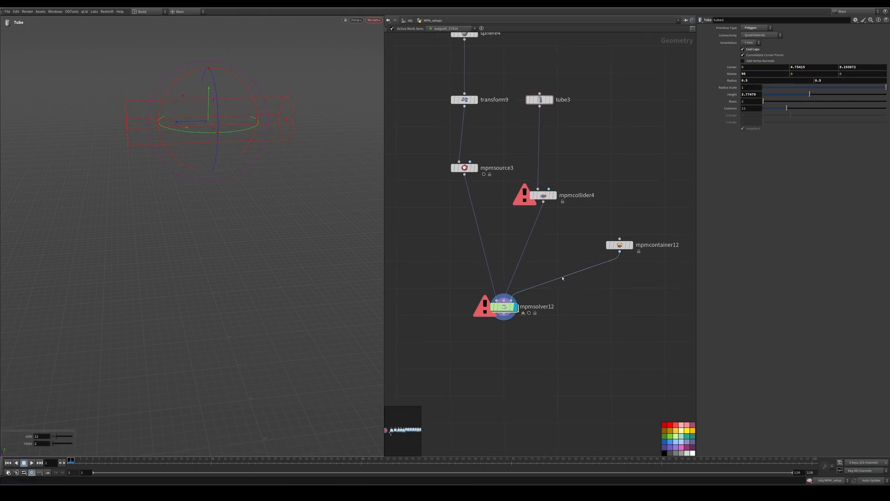
pyautogui.click(540, 196)
pyautogui.moveTo(606, 187); pyautogui.dragTo(592, 241, button='middle')
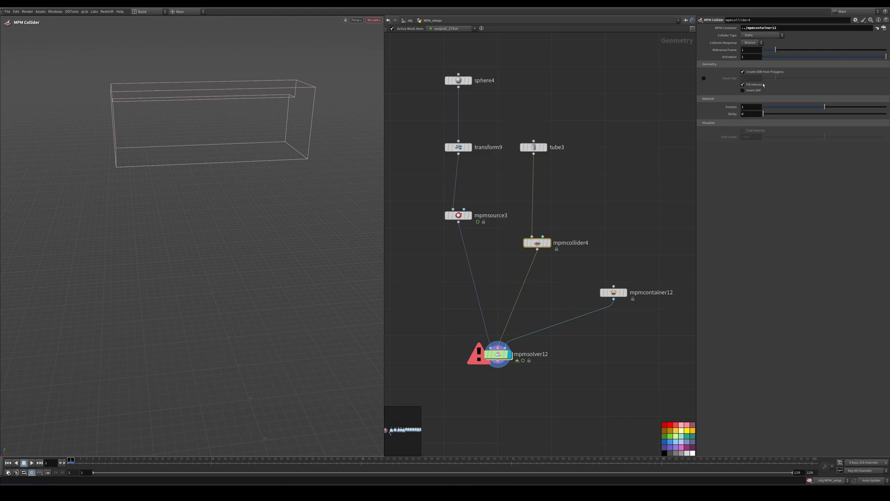
pyautogui.click(756, 37)
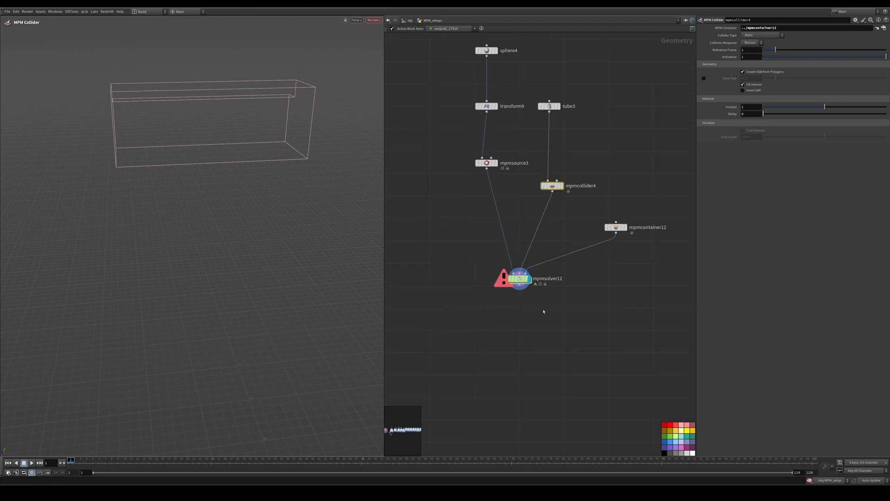
# Select the MPM solver, frame the tube collider and play the simulation.
pyautogui.moveTo(550, 307); pyautogui.dragTo(485, 261)
pyautogui.keyDown('alt'); pyautogui.moveTo(229, 342); pyautogui.dragTo(217, 294); pyautogui.keyUp('alt')
pyautogui.press('Return')
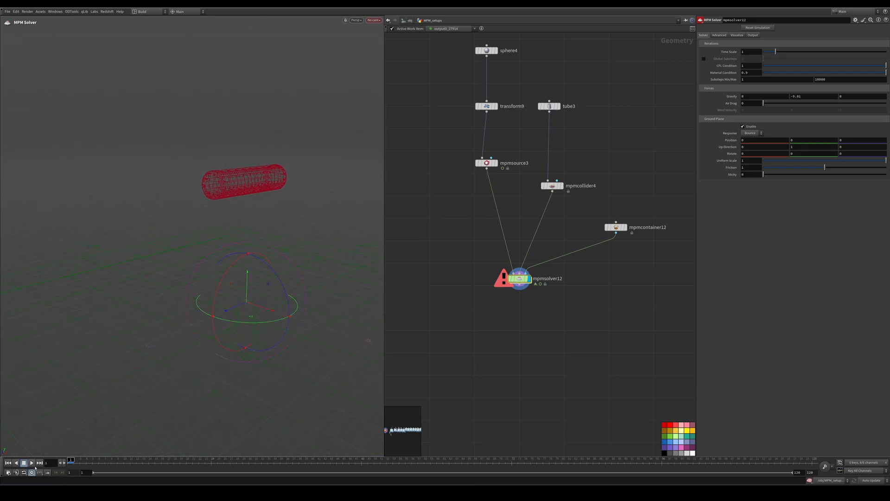
pyautogui.click(31, 462)
pyautogui.click(487, 163)
pyautogui.click(518, 278)
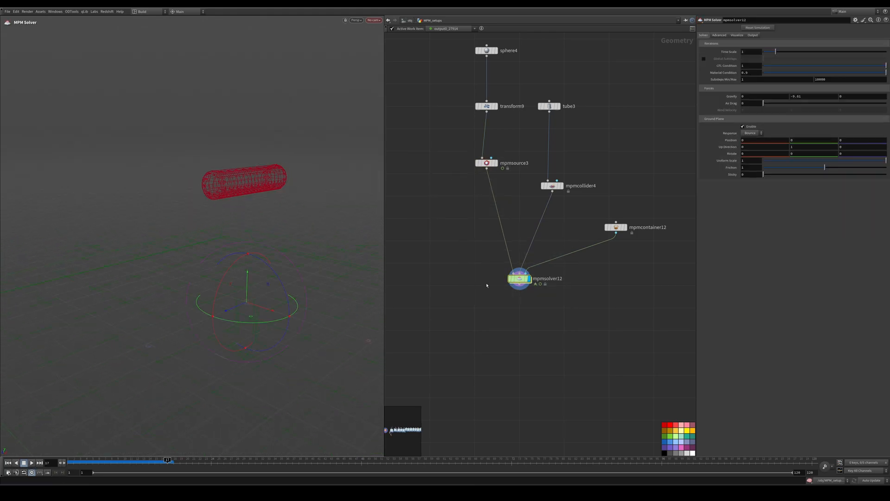
# Display the MPM source and collider together, and lower the tube along Y to about 3.15, below the ellipsoid.
pyautogui.moveTo(506, 141); pyautogui.dragTo(438, 194)
pyautogui.click(563, 187)
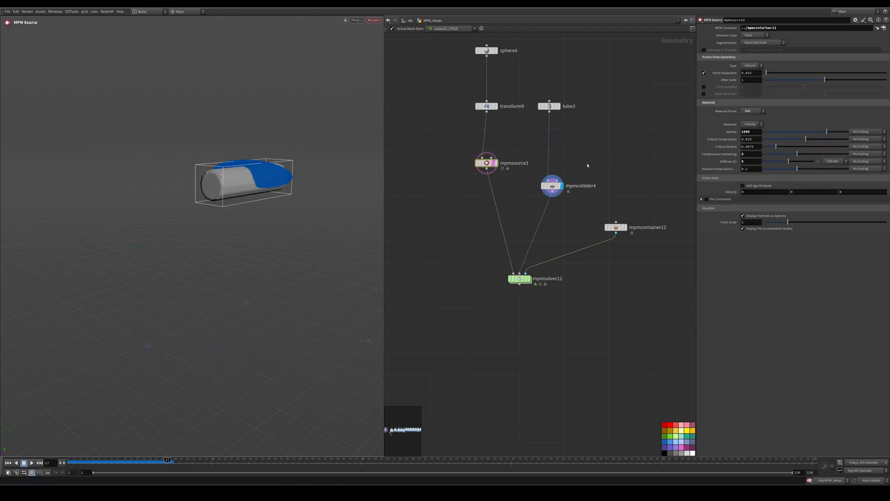
pyautogui.click(551, 106)
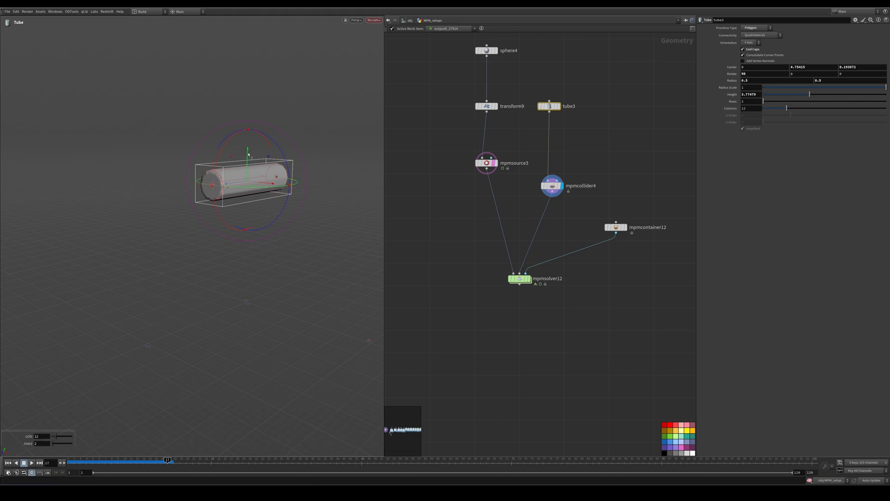
pyautogui.moveTo(248, 155); pyautogui.dragTo(248, 183)
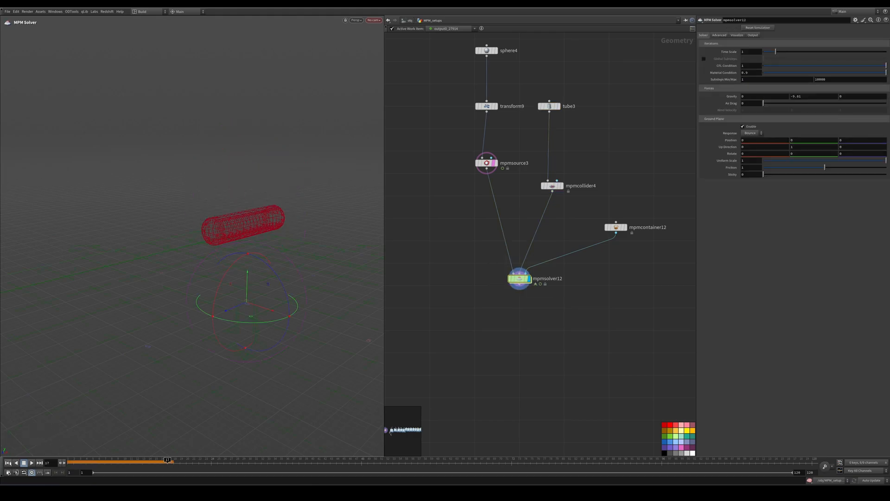
# Play the soil simulation over the tube from the first frame and rewind it.
pyautogui.click(9, 464)
pyautogui.click(32, 463)
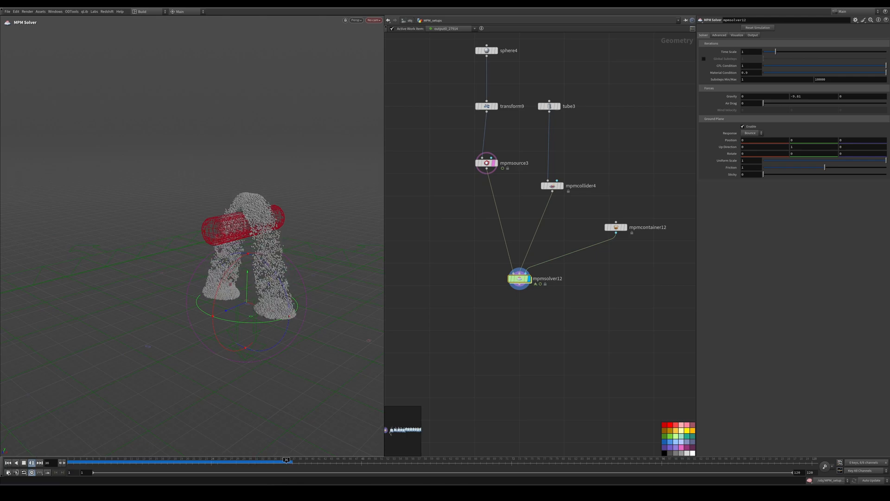
pyautogui.click(8, 462)
# Set the MPM source's point separation to 0.1.
pyautogui.click(486, 163)
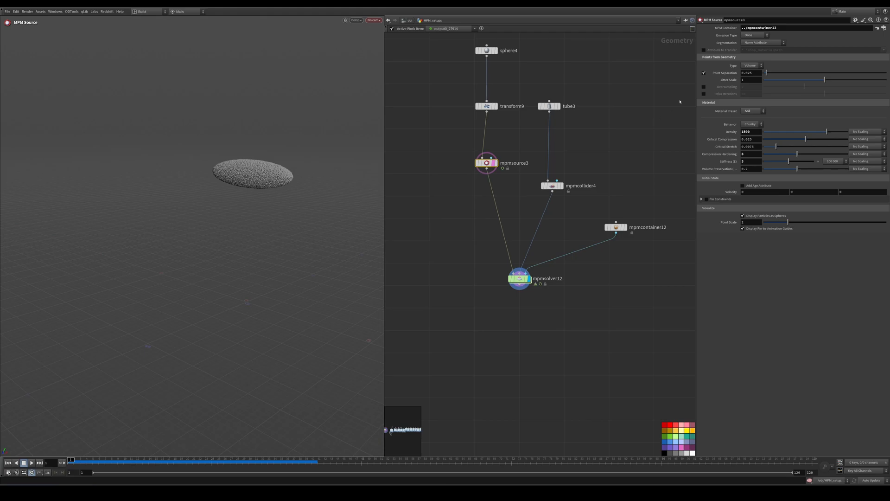
pyautogui.click(752, 72)
pyautogui.press('BackSpace')
pyautogui.press('BackSpace')
pyautogui.press('BackSpace')
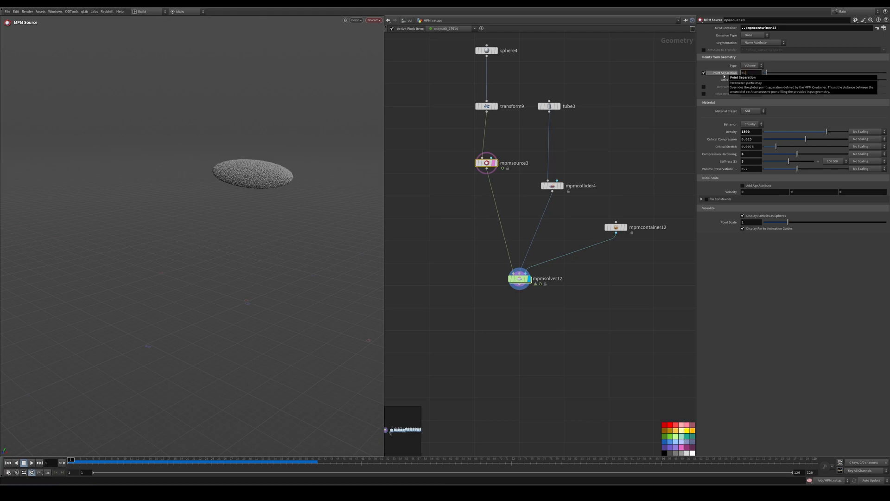
pyautogui.write('1')
pyautogui.press('Return')
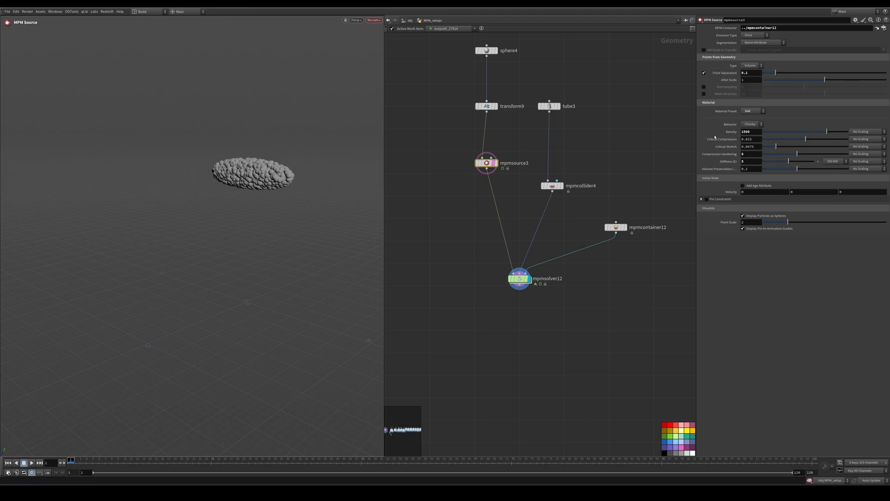
# Set the MPM source's point separation to 0.01 and play the simulation.
pyautogui.click(755, 73)
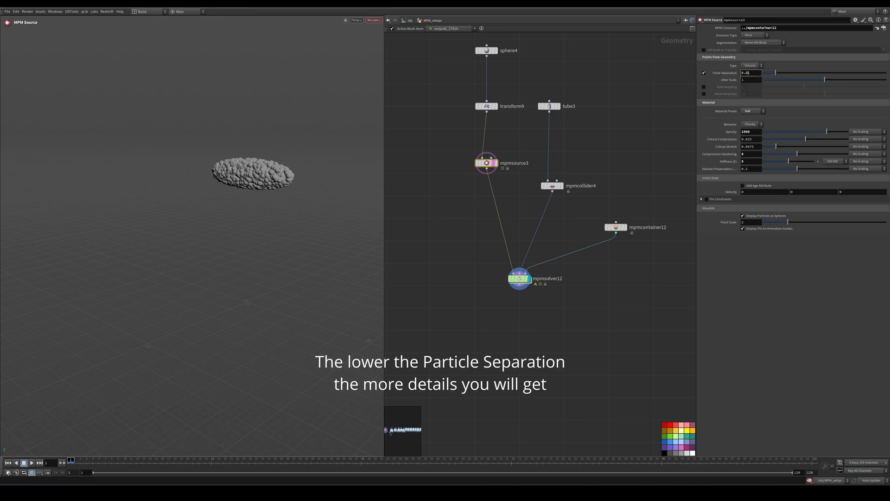
pyautogui.press('Return')
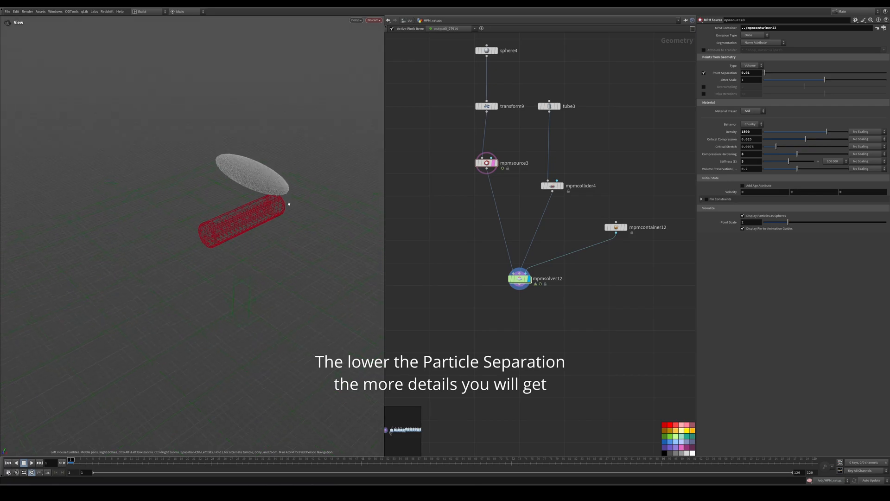
pyautogui.click(32, 463)
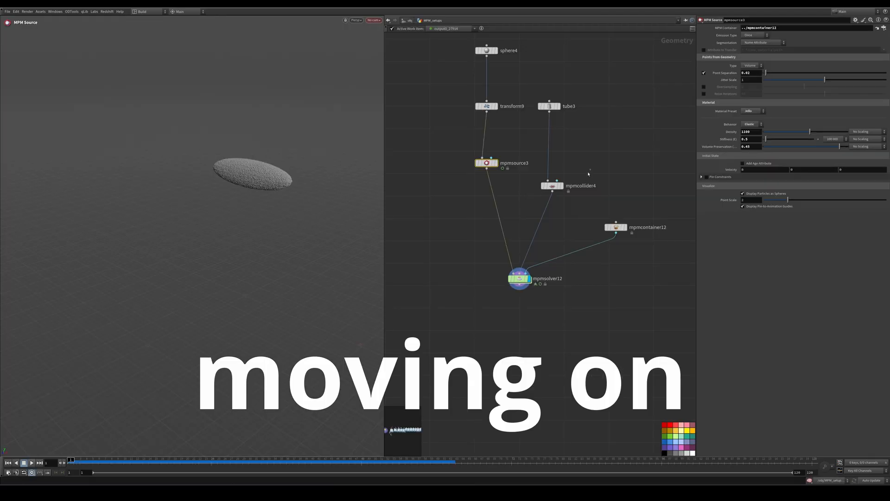
# Disable Fill Interior and enable Invert SDF on the MPM collider.
pyautogui.click(552, 186)
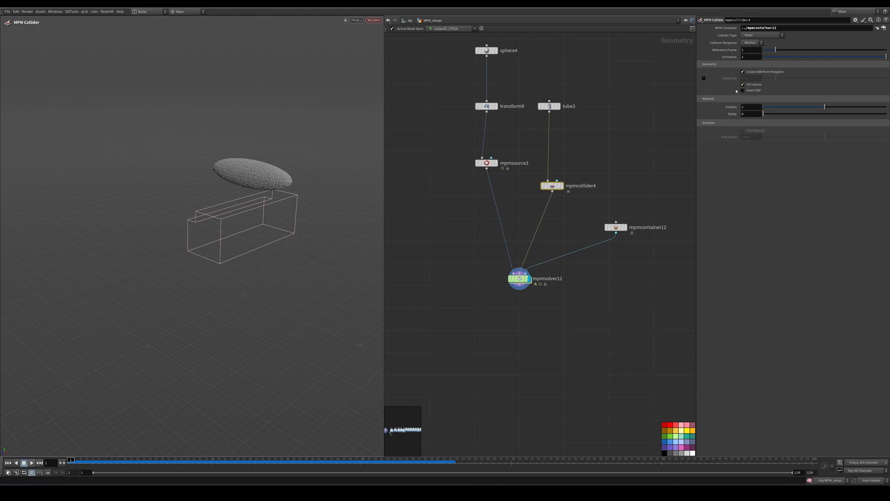
pyautogui.click(744, 86)
pyautogui.click(742, 90)
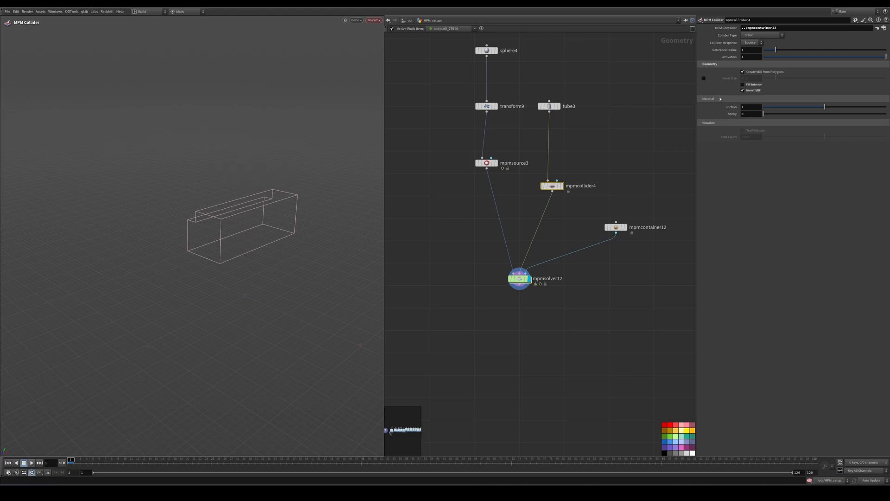
# Increase the tube's radius scale until the tube encloses the ellipsoid.
pyautogui.moveTo(549, 113); pyautogui.dragTo(583, 82)
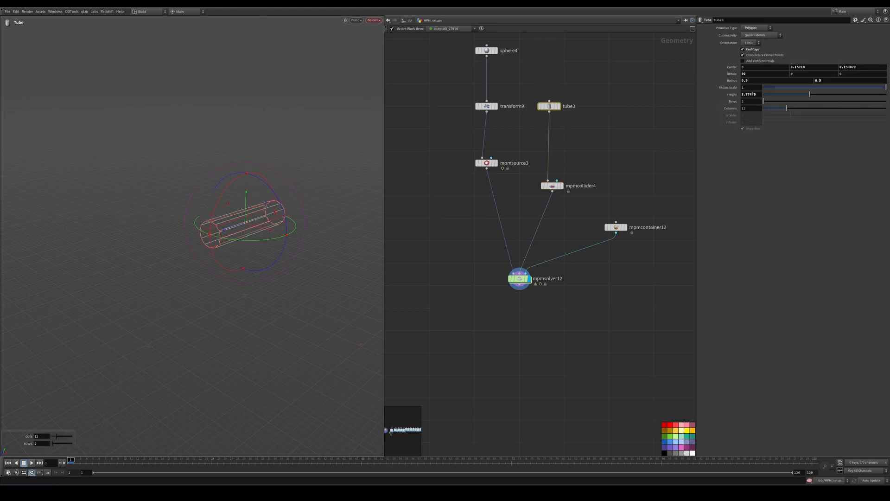
pyautogui.moveTo(745, 87); pyautogui.dragTo(883, 84, button='middle')
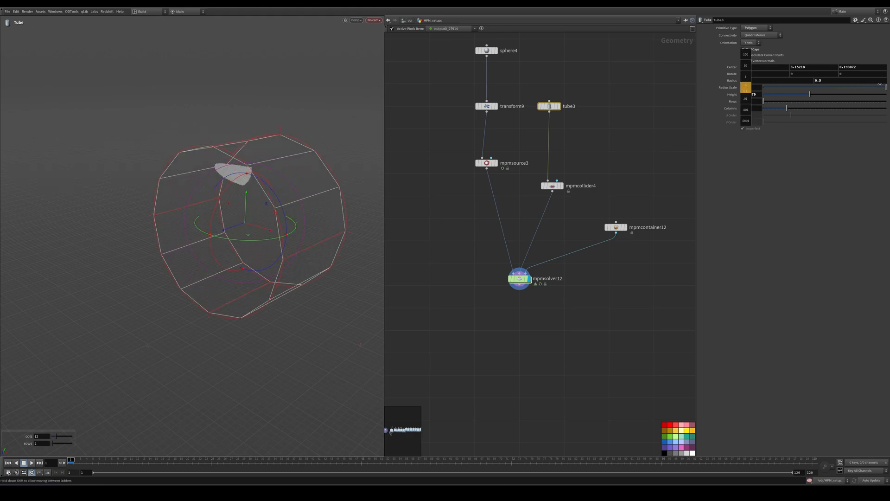
pyautogui.keyDown('alt'); pyautogui.moveTo(274, 204); pyautogui.dragTo(318, 193); pyautogui.keyUp('alt')
# Try the Animated (Deforming) collider type on the MPM collider and undo the change.
pyautogui.moveTo(616, 155); pyautogui.dragTo(545, 200)
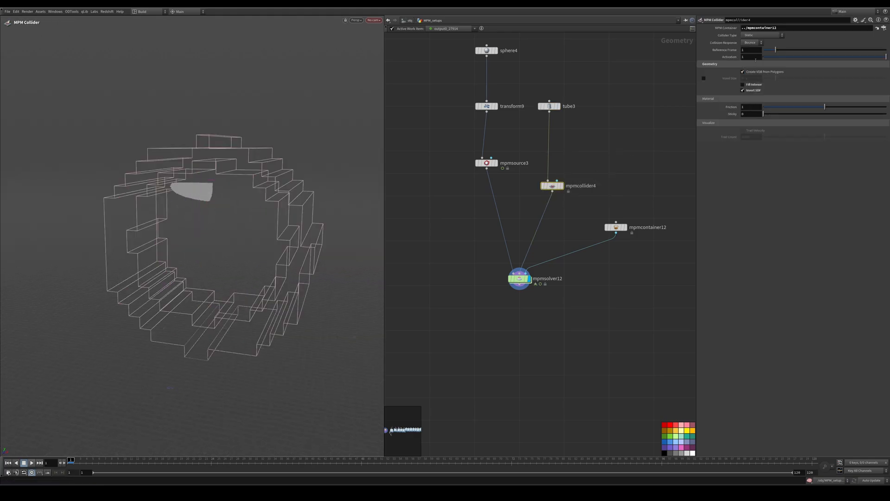
pyautogui.click(757, 36)
pyautogui.click(757, 53)
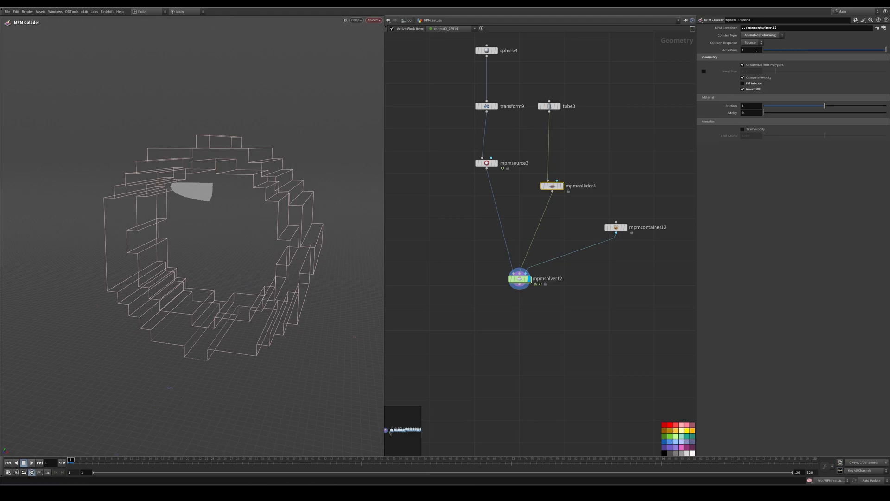
pyautogui.hotkey('ctrl', 'z')
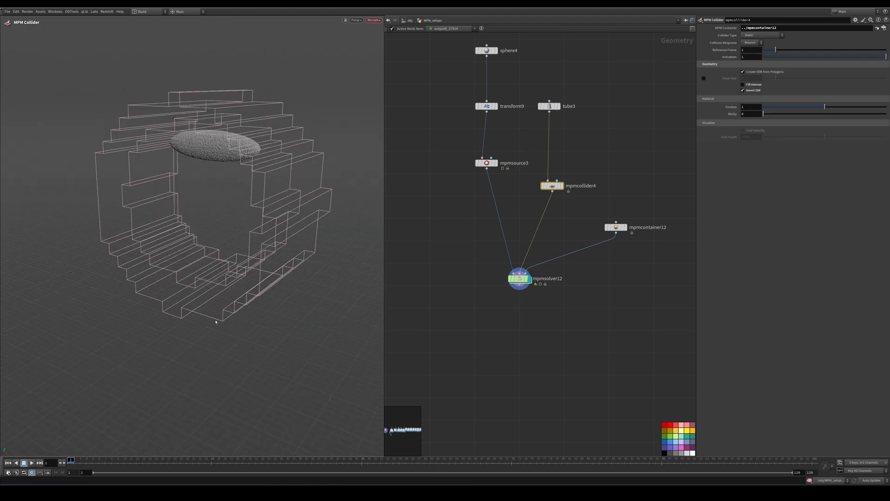
# Play the simulation with the ellipsoid inside the enlarged tube and set the tube's radius scale to 1.
pyautogui.click(31, 463)
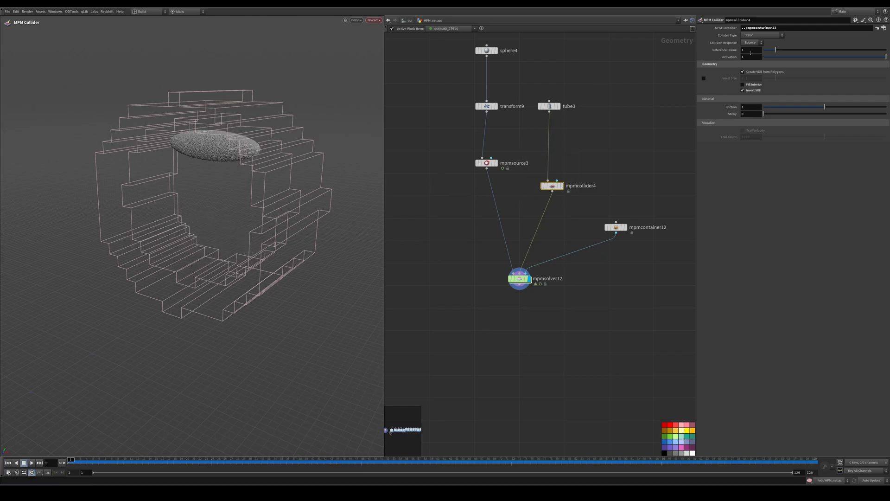
pyautogui.moveTo(602, 65); pyautogui.dragTo(526, 138)
pyautogui.moveTo(853, 87); pyautogui.dragTo(889, 91)
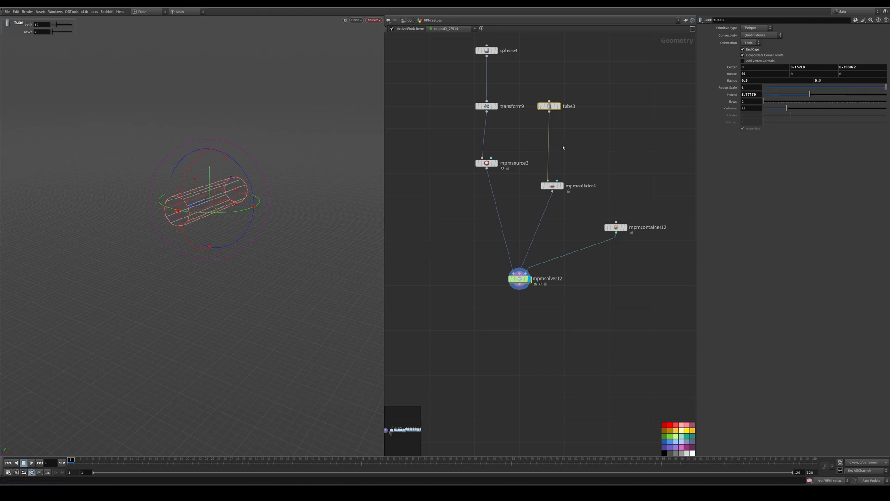
# Enable Fill Interior and disable Invert SDF on the MPM collider, and play the simulation.
pyautogui.click(554, 185)
pyautogui.click(743, 84)
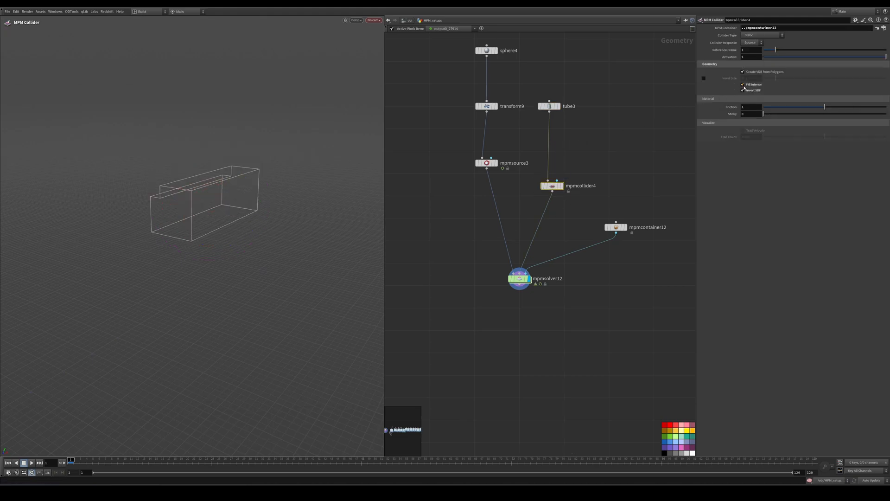
pyautogui.click(743, 90)
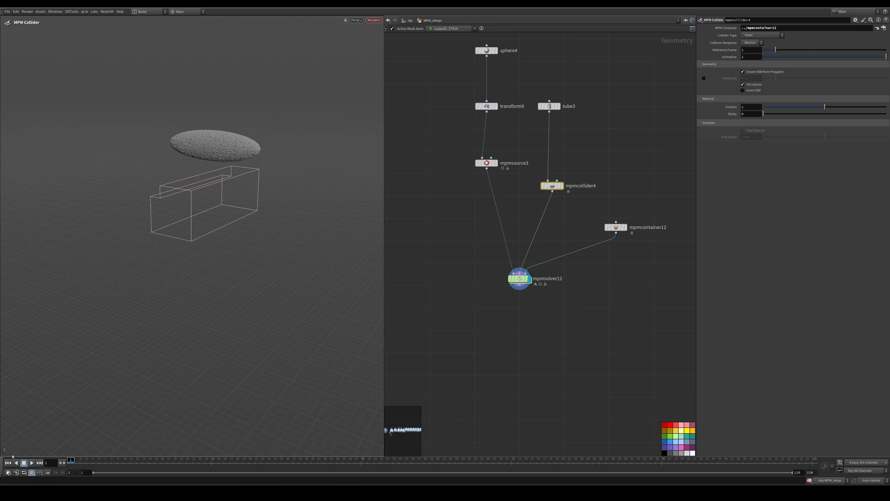
pyautogui.click(32, 462)
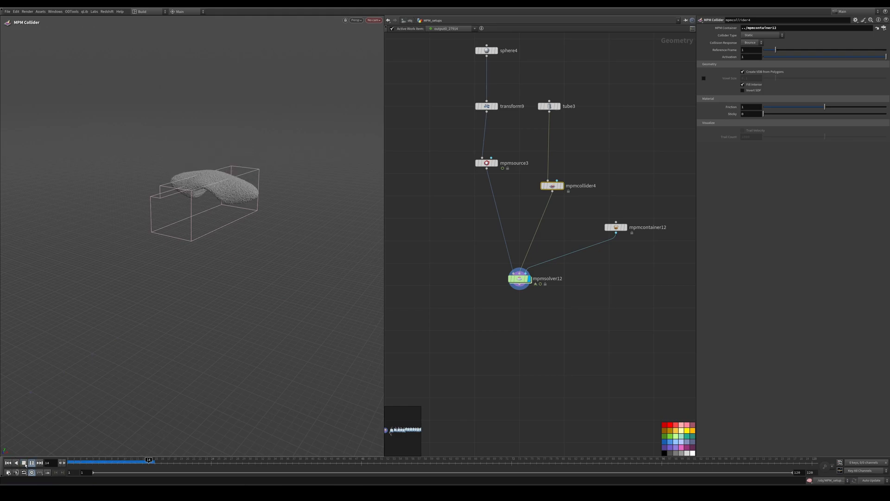
pyautogui.click(24, 462)
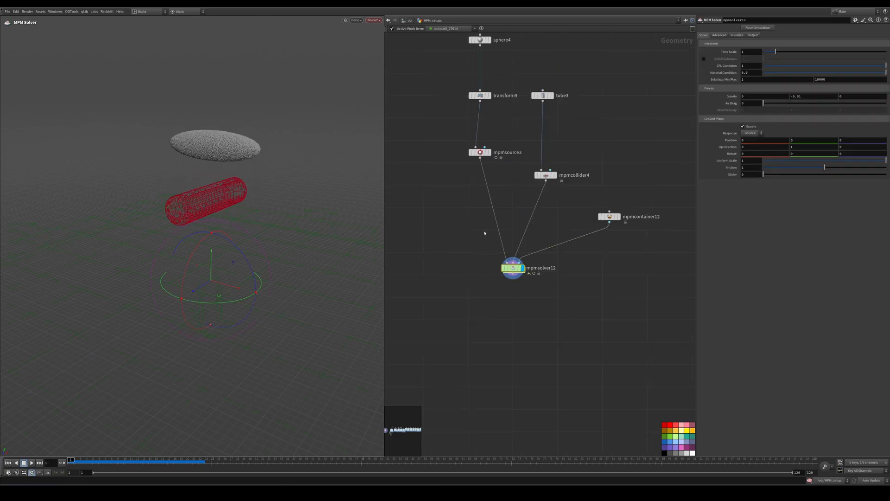
# Reset the MPM solver's simulation.
pyautogui.moveTo(520, 221); pyautogui.dragTo(513, 267, button='middle')
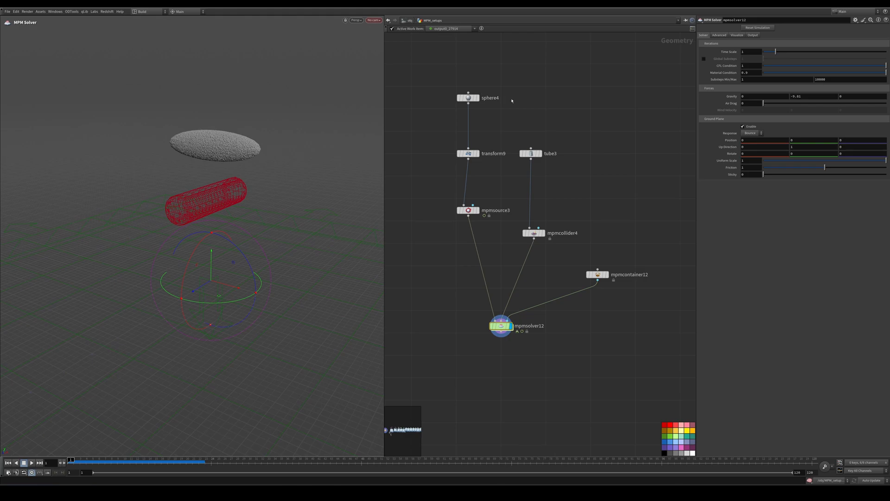
pyautogui.moveTo(563, 320); pyautogui.dragTo(597, 215, button='middle')
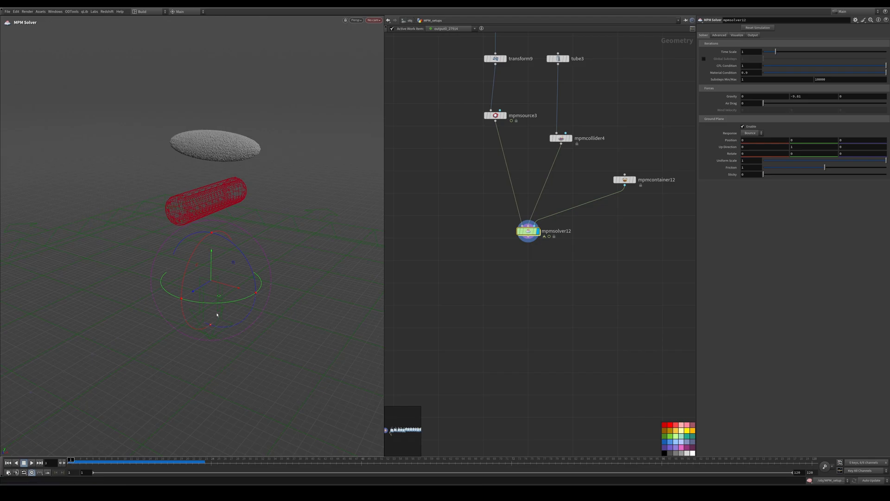
pyautogui.click(760, 30)
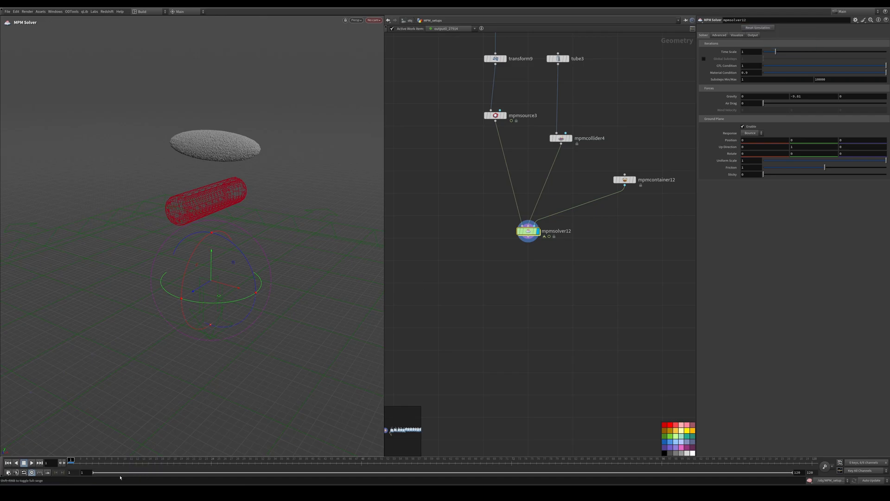
# Set the MPM solver's advanced cache memory to 24000 MB and play the simulation.
pyautogui.click(753, 35)
pyautogui.click(737, 35)
pyautogui.click(721, 35)
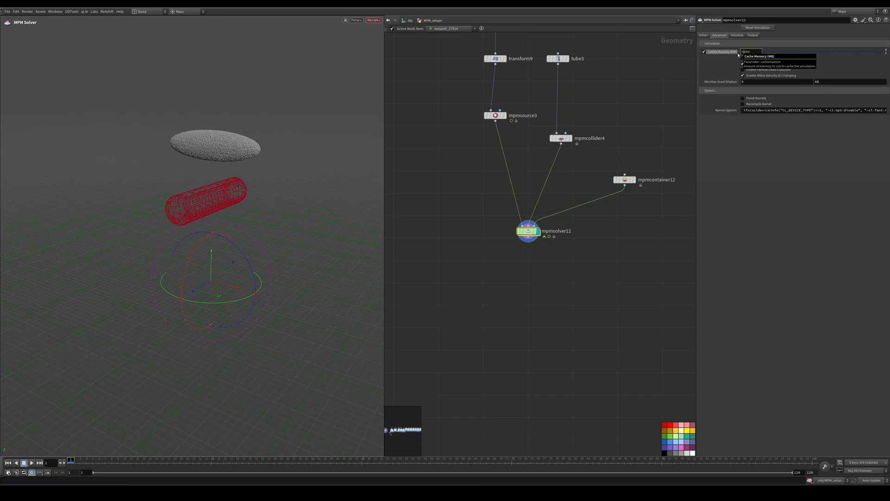
pyautogui.write('4')
pyautogui.press('Return')
pyautogui.moveTo(638, 220); pyautogui.dragTo(605, 276, button='middle')
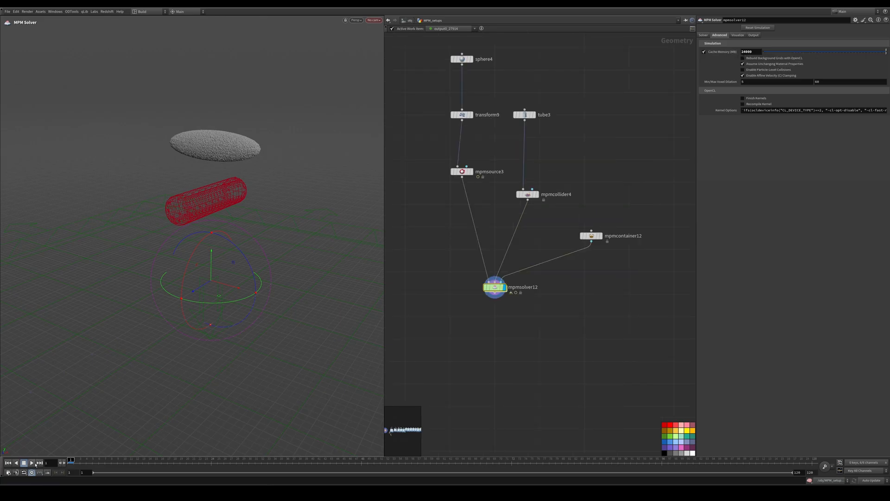
pyautogui.click(32, 463)
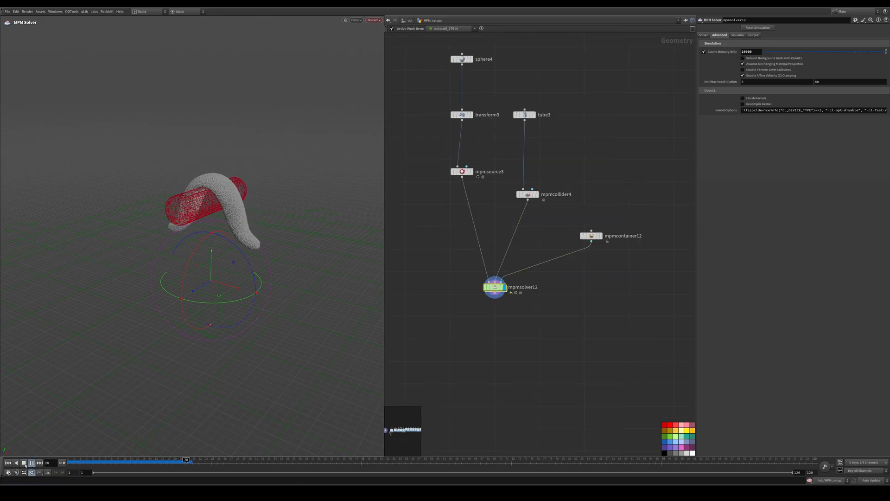
# Add a Labs File Cache node below the MPM solver, wired to the solver's output.
pyautogui.moveTo(519, 339); pyautogui.dragTo(549, 258, button='middle')
pyautogui.press('Tab')
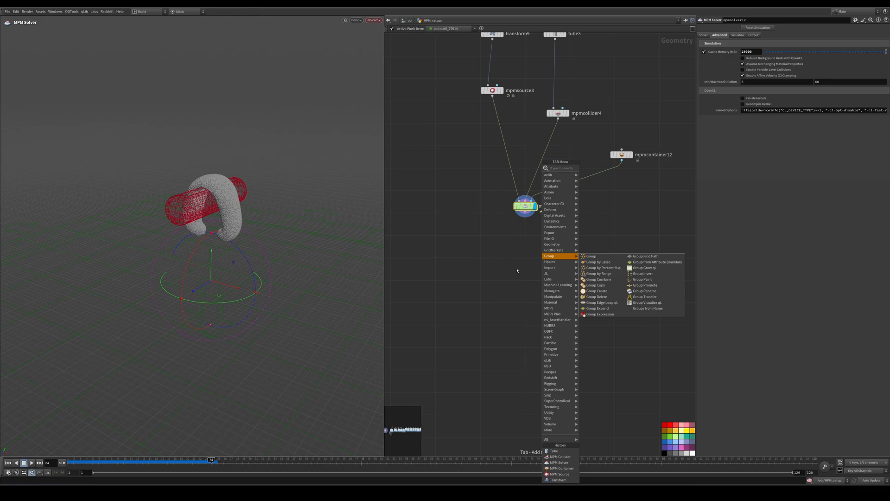
pyautogui.press('Escape')
pyautogui.press('Tab')
pyautogui.write('fil')
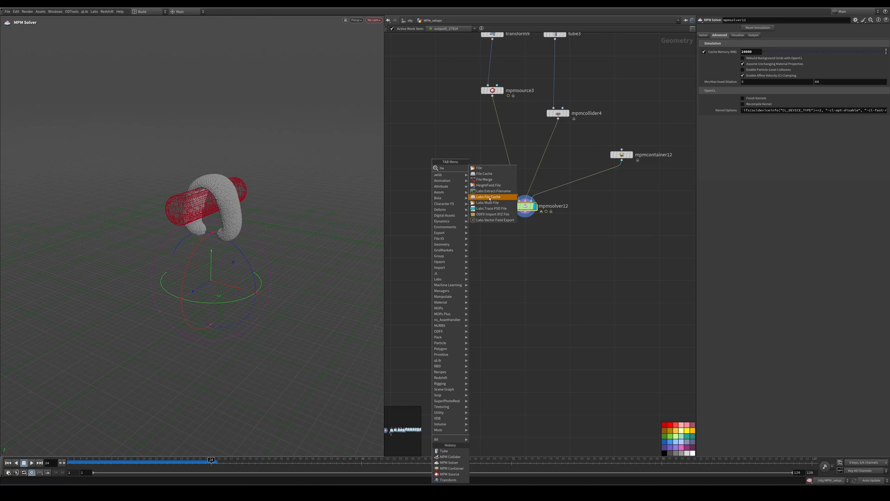
pyautogui.click(489, 197)
pyautogui.click(525, 255)
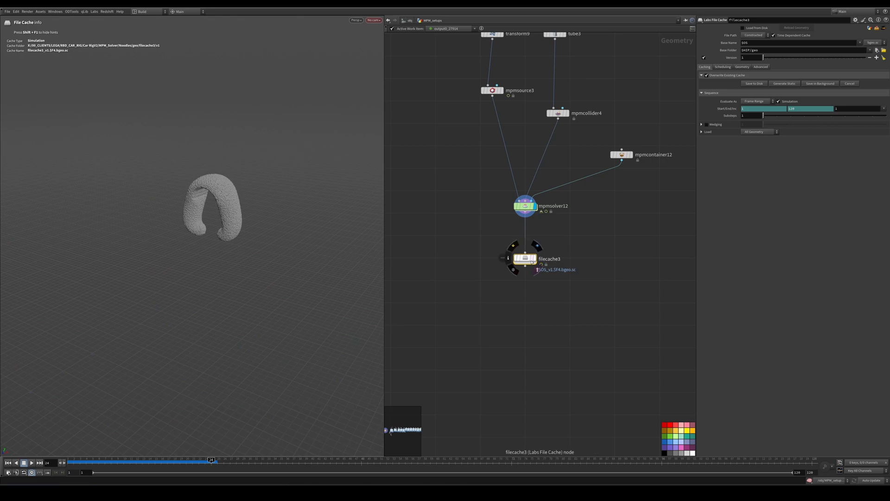
pyautogui.scroll(5, 554, 278)
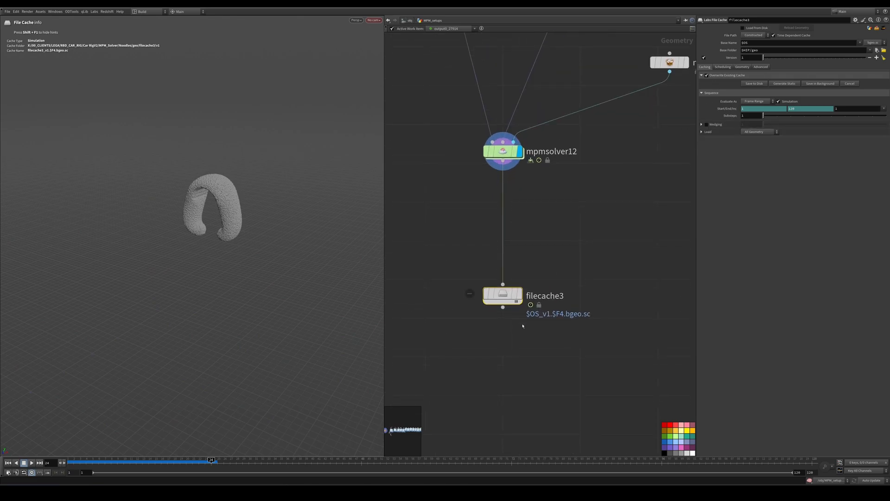
pyautogui.moveTo(462, 341); pyautogui.dragTo(465, 307, button='middle')
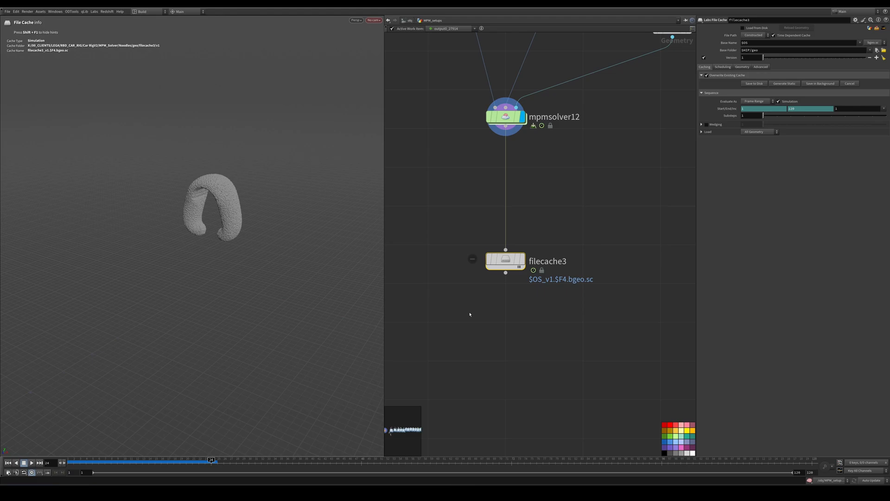
pyautogui.moveTo(550, 220); pyautogui.dragTo(560, 267, button='middle')
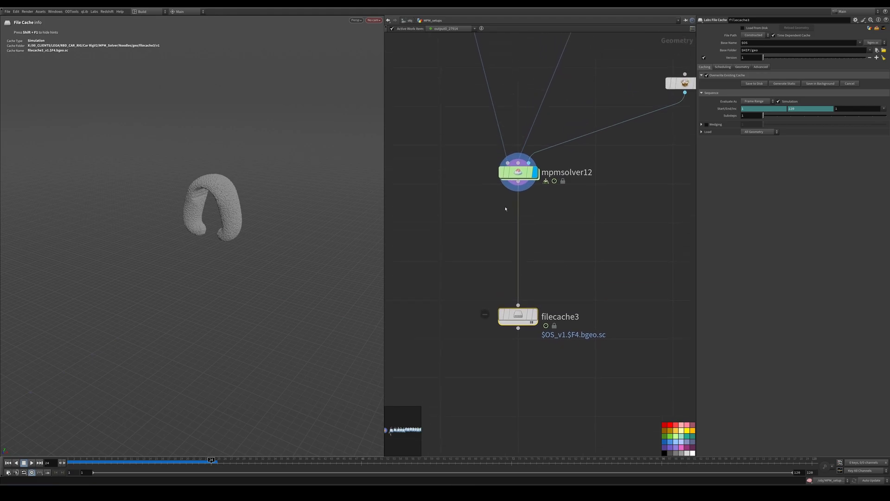
pyautogui.moveTo(565, 374); pyautogui.dragTo(486, 278)
# Look through the other MPM networks and the available MPM Configure example setups.
pyautogui.scroll(-5, 542, 228)
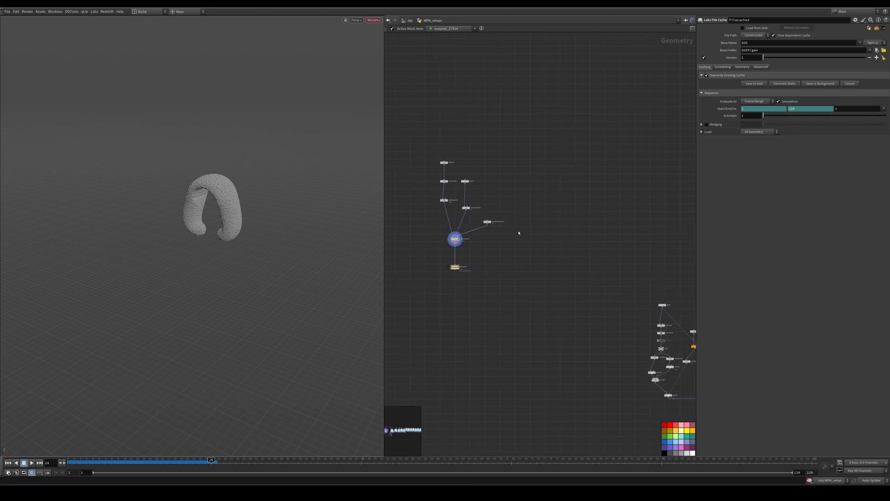
pyautogui.scroll(6, 492, 336)
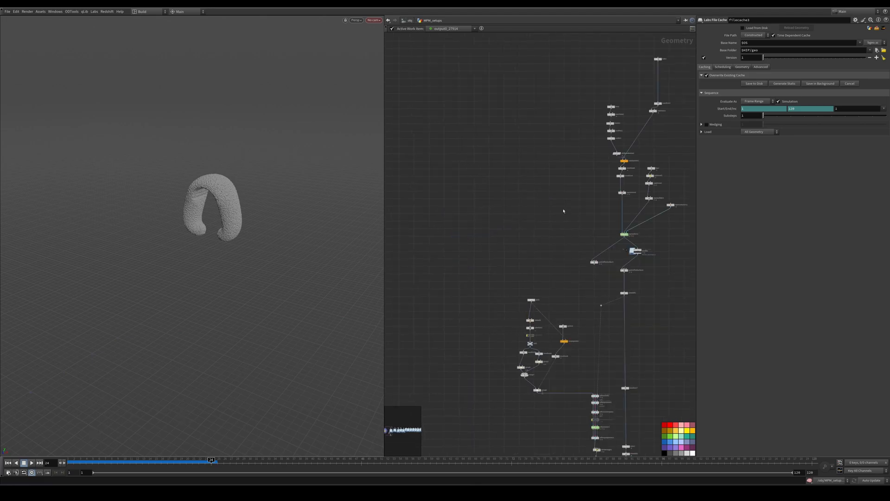
pyautogui.moveTo(679, 223); pyautogui.dragTo(511, 275, button='middle')
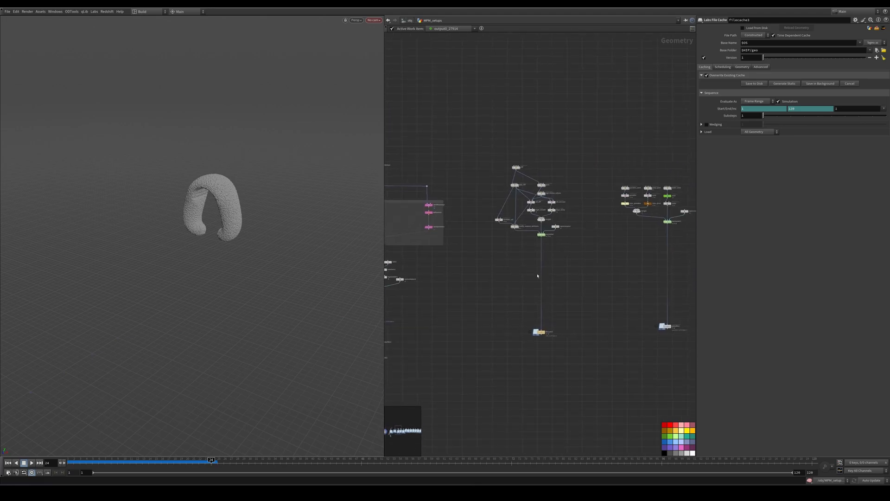
pyautogui.scroll(3, 537, 276)
pyautogui.moveTo(524, 224); pyautogui.dragTo(678, 178, button='middle')
pyautogui.press('Tab')
pyautogui.write('mp')
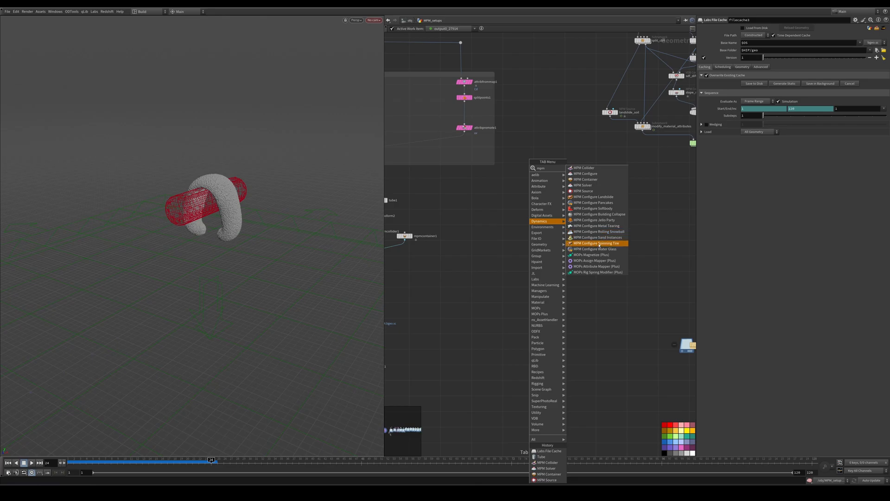
pyautogui.click(665, 231)
# Examine the nodes of the landslide example that feed its MPM solver and play the cached simulation.
pyautogui.moveTo(666, 230); pyautogui.dragTo(489, 294, button='middle')
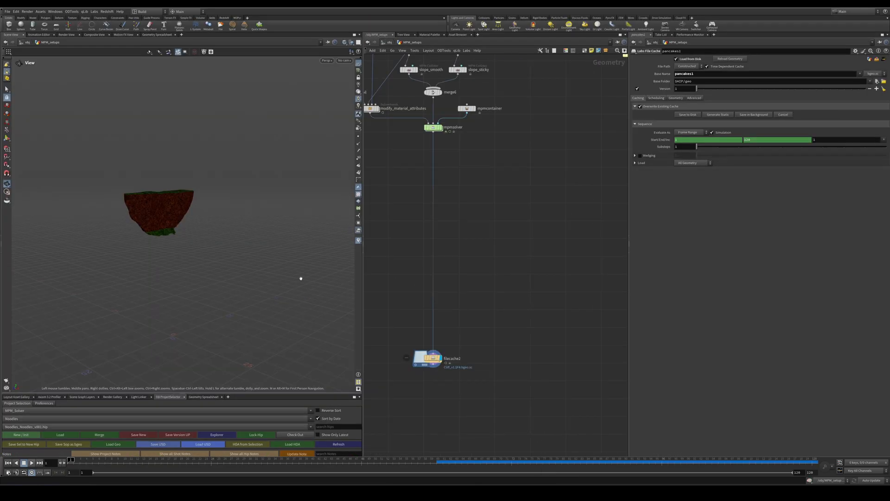
pyautogui.scroll(-4, 480, 242)
pyautogui.moveTo(487, 225); pyautogui.dragTo(565, 252, button='middle')
pyautogui.scroll(3, 506, 243)
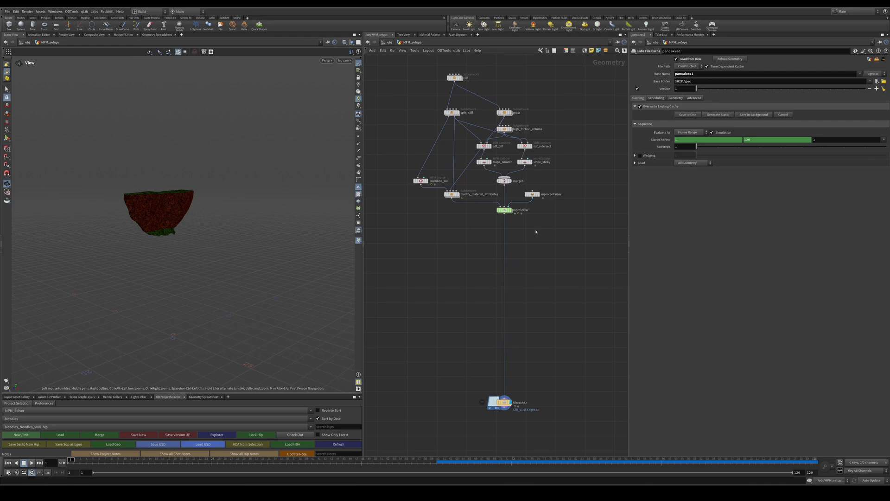
pyautogui.moveTo(393, 67); pyautogui.dragTo(575, 260)
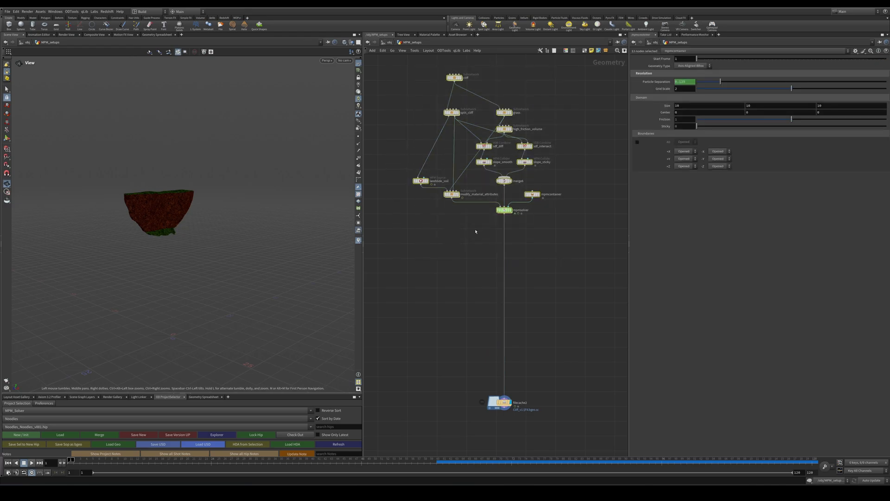
pyautogui.scroll(3, 453, 170)
pyautogui.click(453, 171)
pyautogui.moveTo(444, 219)
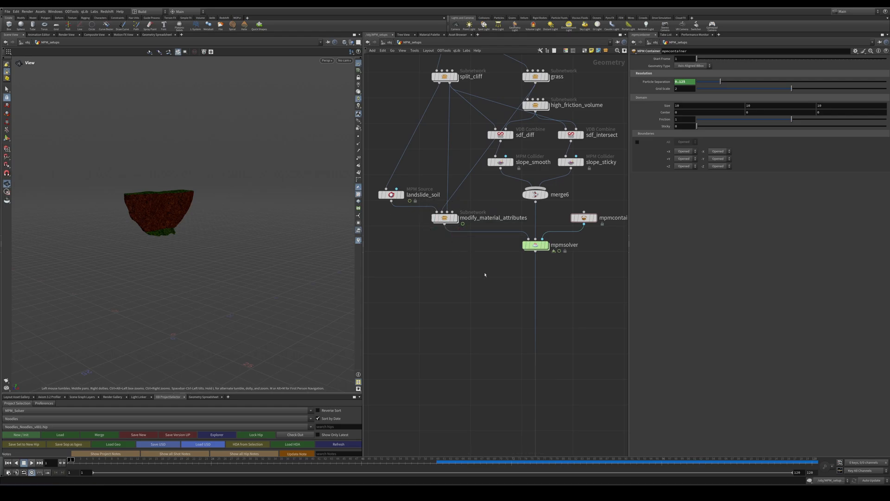
pyautogui.scroll(-3, 472, 258)
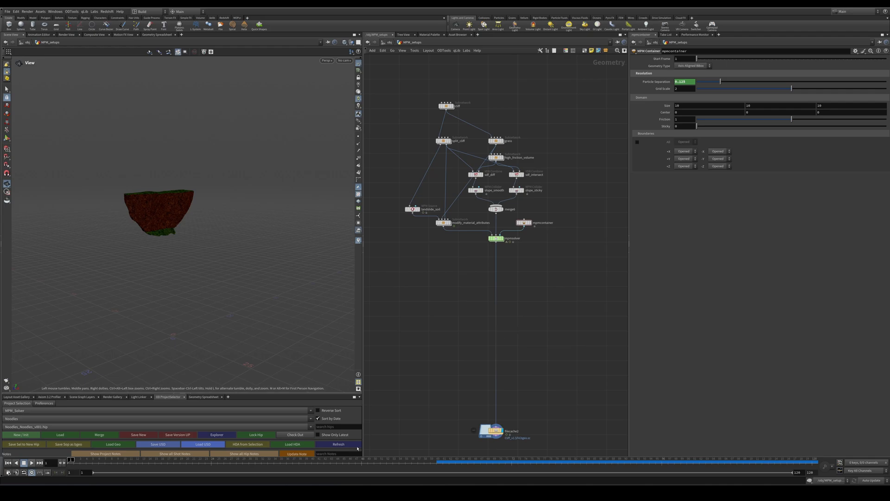
pyautogui.moveTo(130, 461); pyautogui.dragTo(217, 461)
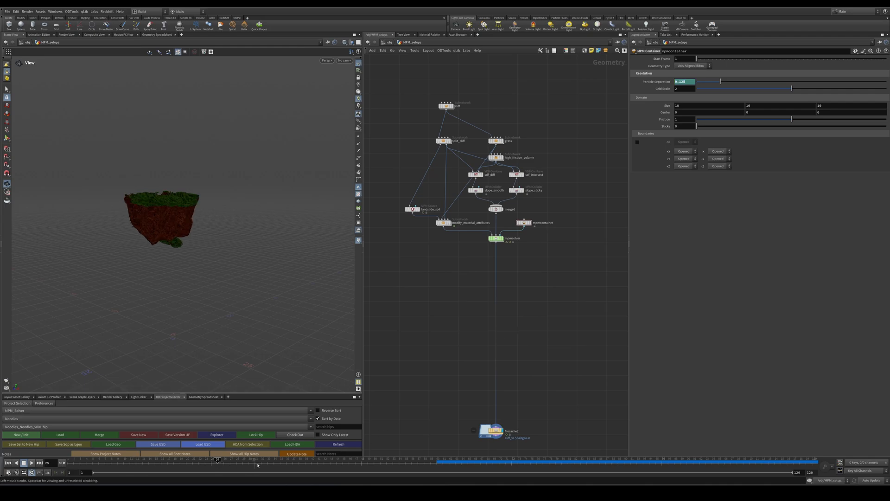
pyautogui.click(32, 462)
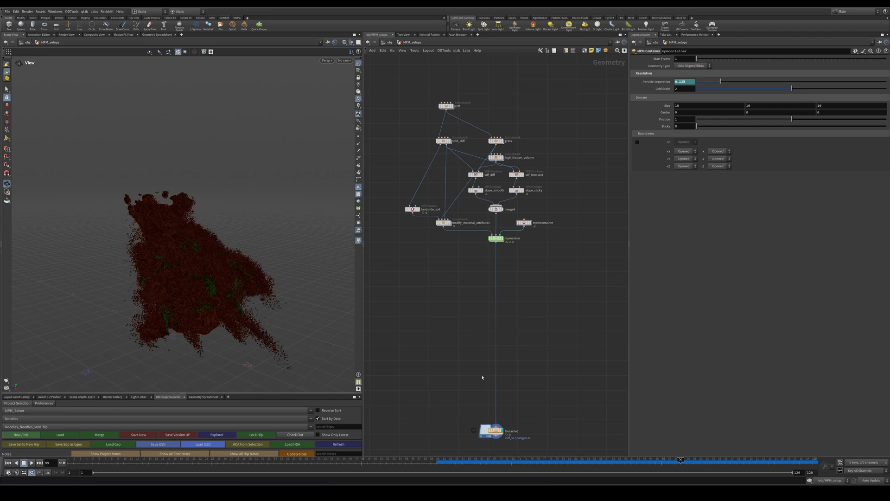
# Examine the pancake example network, including the merged sources and the material settings of the pancakes MPM source.
pyautogui.scroll(-3, 539, 348)
pyautogui.moveTo(540, 349); pyautogui.dragTo(454, 319, button='middle')
pyautogui.scroll(2, 519, 291)
pyautogui.scroll(-1, 514, 287)
pyautogui.moveTo(516, 284); pyautogui.dragTo(538, 377, button='middle')
pyautogui.scroll(3, 535, 313)
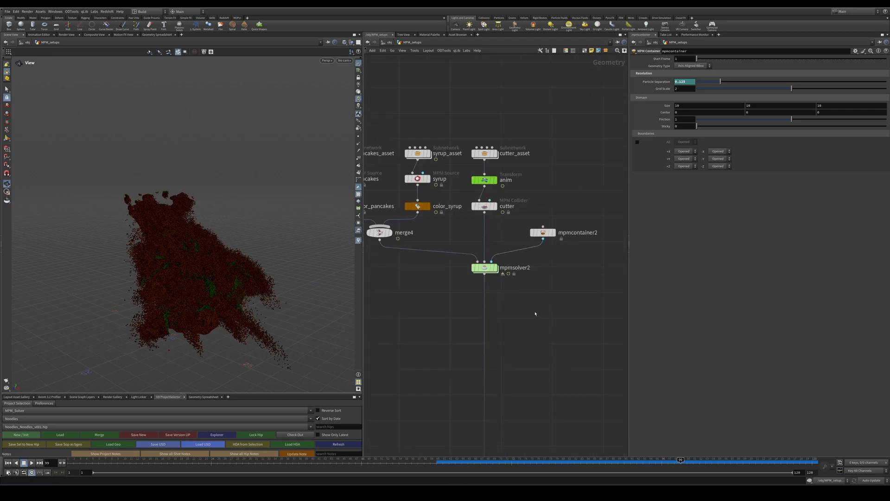
pyautogui.moveTo(448, 244); pyautogui.dragTo(521, 295, button='middle')
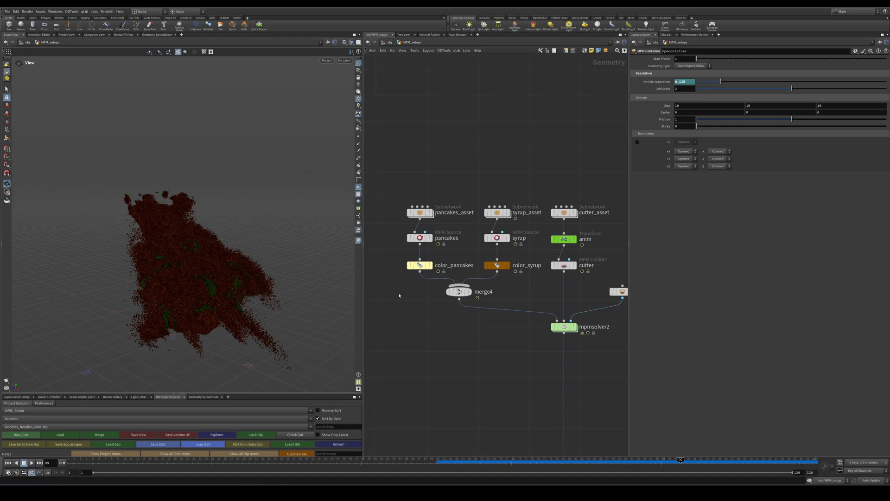
pyautogui.moveTo(421, 287); pyautogui.dragTo(500, 322)
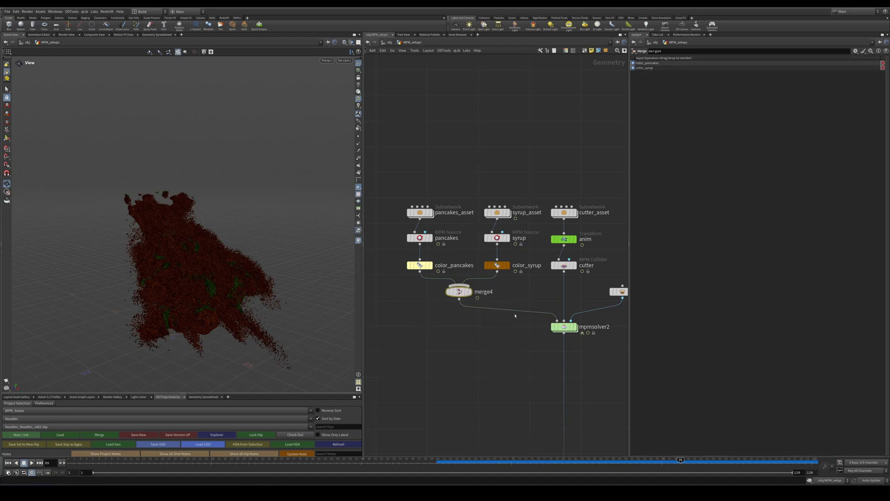
pyautogui.press('Up')
pyautogui.press('Up')
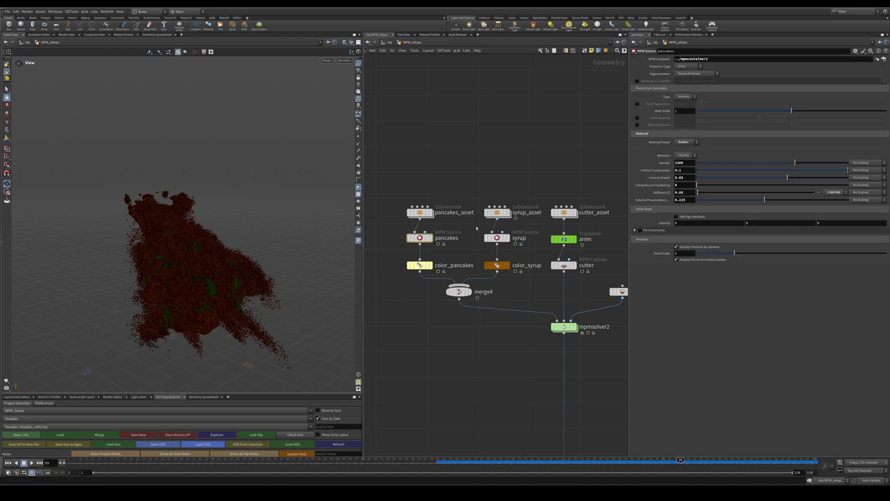
pyautogui.moveTo(414, 232); pyautogui.dragTo(417, 200, button='middle')
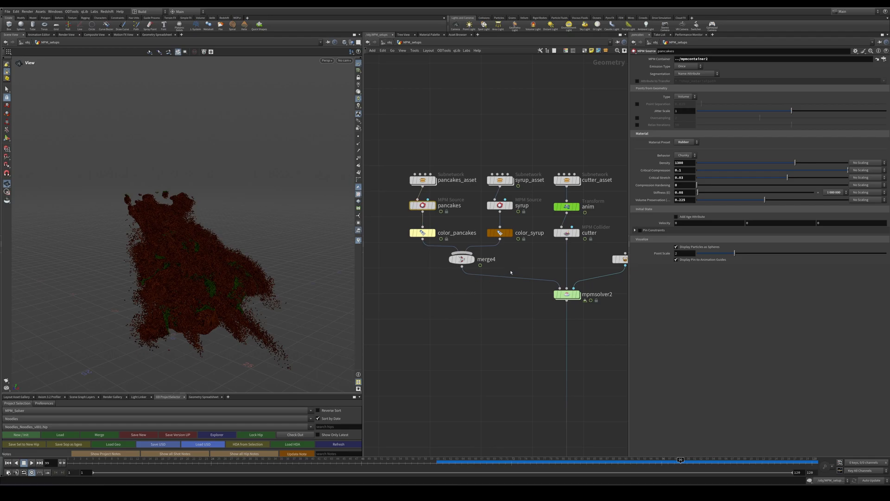
pyautogui.moveTo(511, 272); pyautogui.dragTo(508, 297, button='middle')
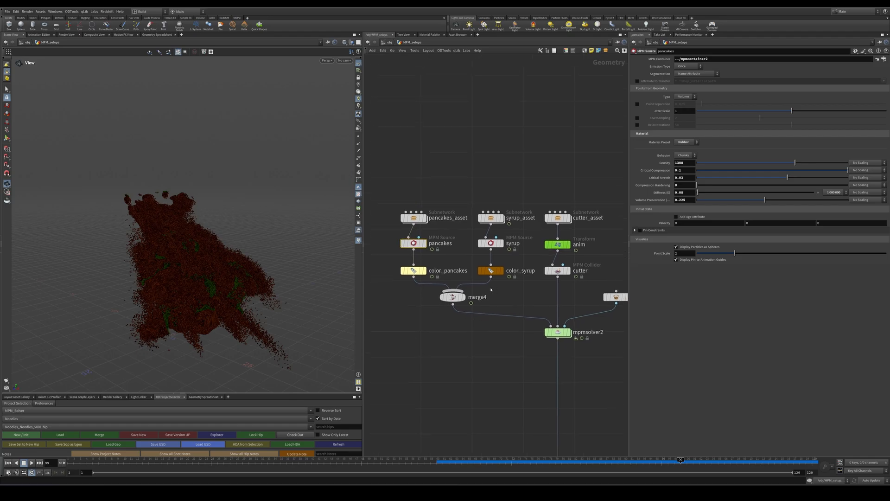
# Examine the material settings of the syrup MPM source and the parameters of the pancake example's MPM solver.
pyautogui.moveTo(501, 305); pyautogui.dragTo(529, 287, button='middle')
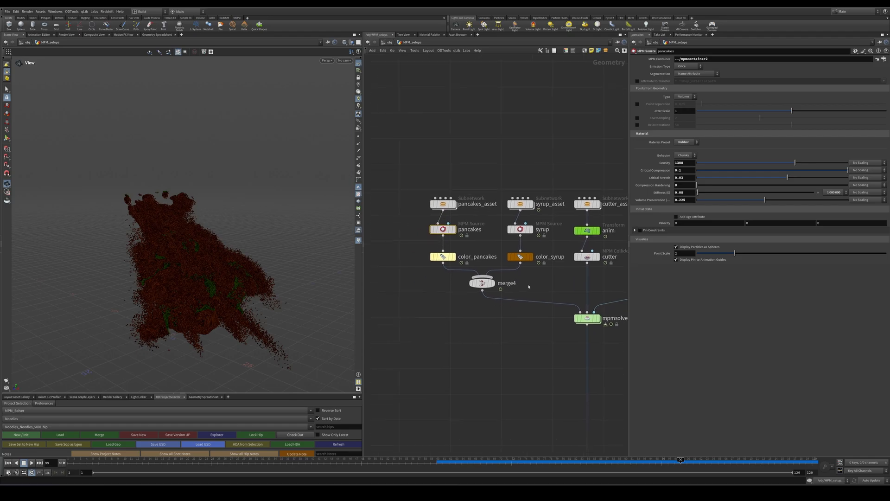
pyautogui.click(549, 227)
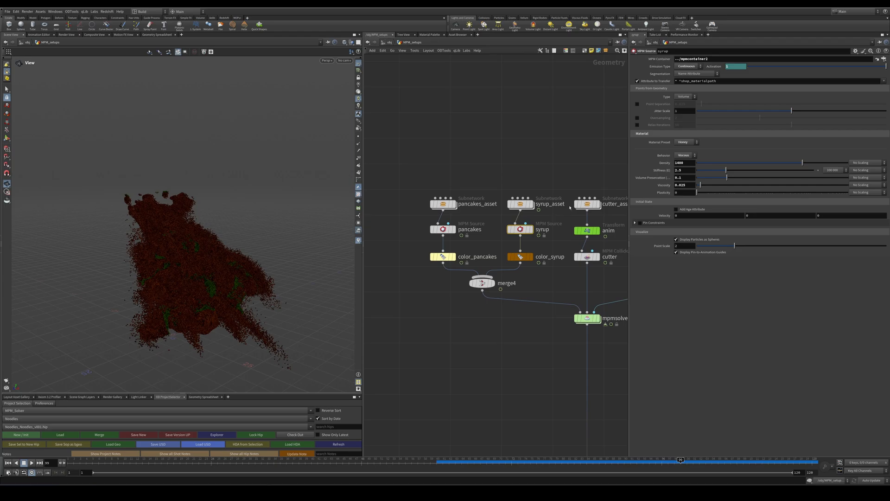
pyautogui.moveTo(471, 355); pyautogui.dragTo(432, 338, button='middle')
pyautogui.click(538, 302)
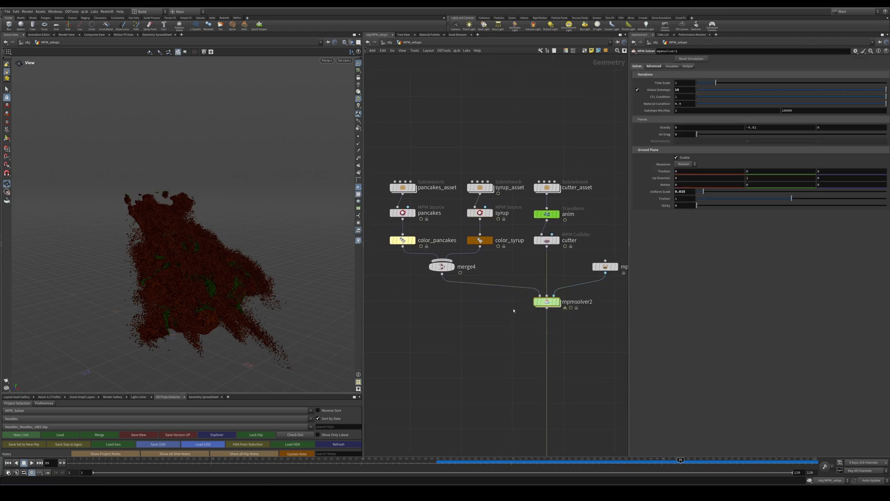
# Display the pancake example's file cache and play the cached simulation from the first frame.
pyautogui.press('h')
pyautogui.scroll(-1, 565, 352)
pyautogui.moveTo(565, 353); pyautogui.dragTo(541, 162, button='middle')
pyautogui.click(516, 308)
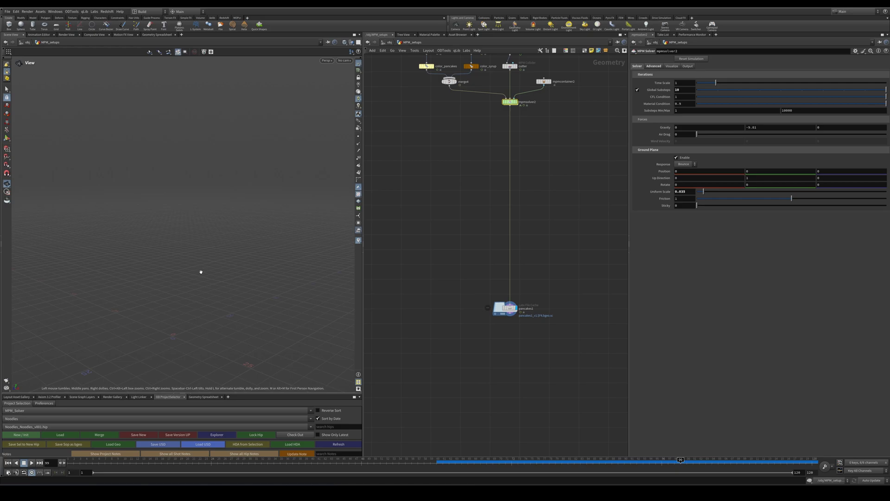
pyautogui.click(8, 463)
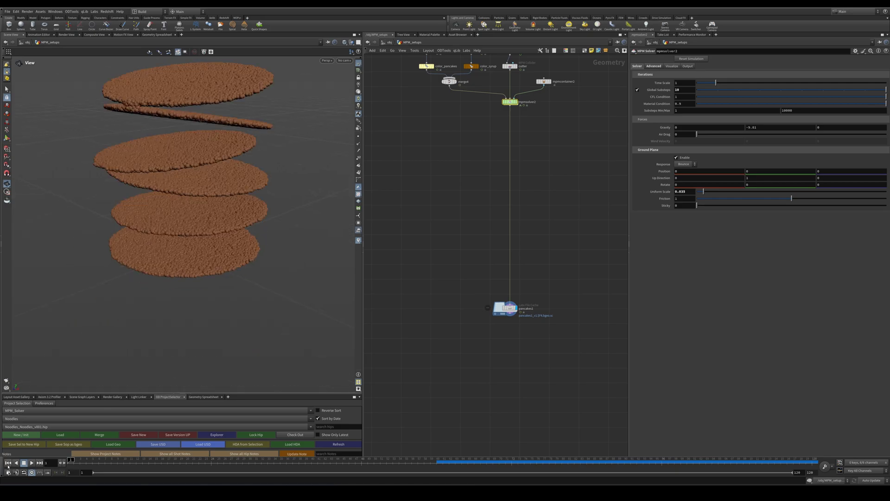
pyautogui.click(31, 463)
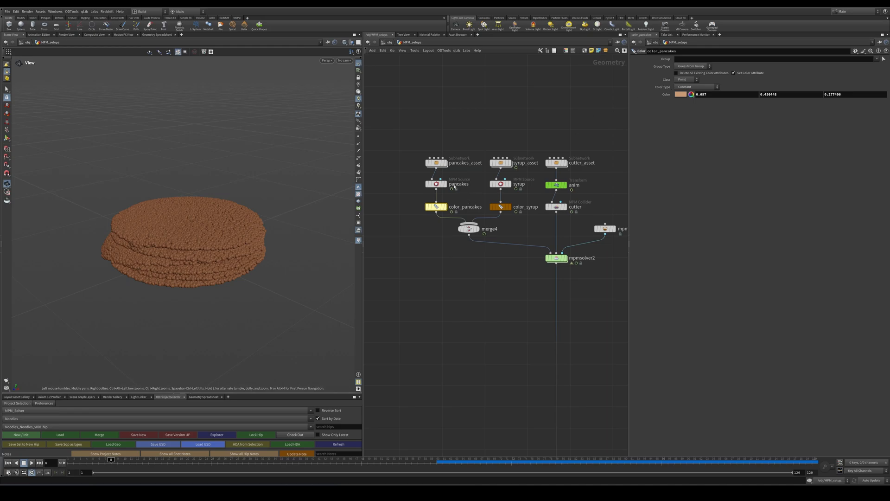
# Compare the material settings of the pancakes and syrup MPM sources.
pyautogui.click(455, 186)
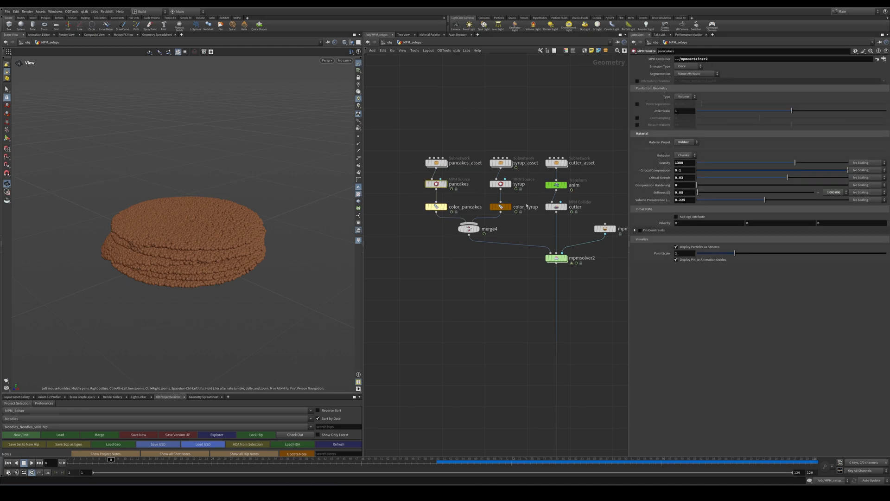
pyautogui.click(500, 184)
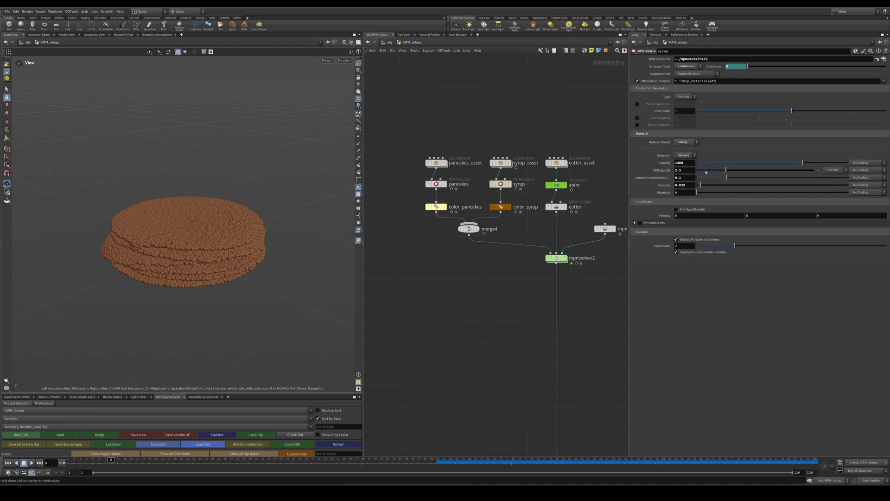
pyautogui.moveTo(592, 312); pyautogui.dragTo(513, 238, button='middle')
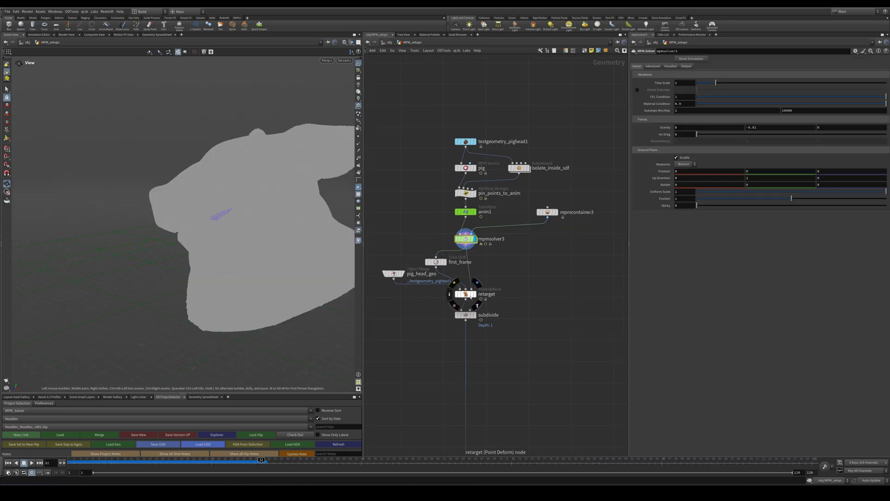
# Examine the pig head example's retarget Point Deform and its pig_head_geo and first_frame input nodes.
pyautogui.click(466, 294)
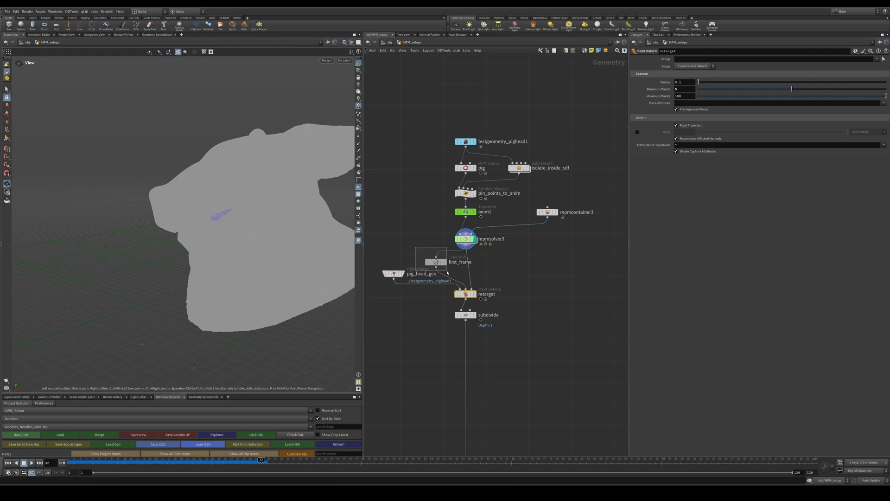
pyautogui.click(431, 262)
pyautogui.moveTo(416, 244); pyautogui.dragTo(381, 286)
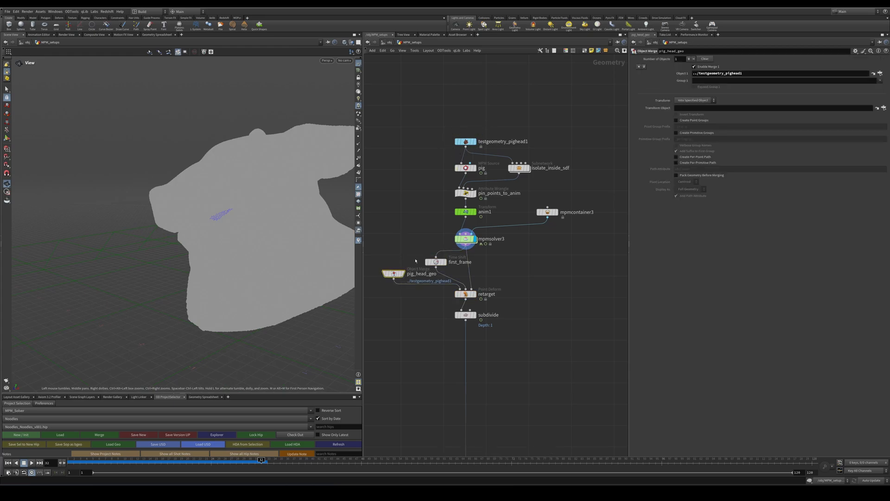
pyautogui.click(442, 263)
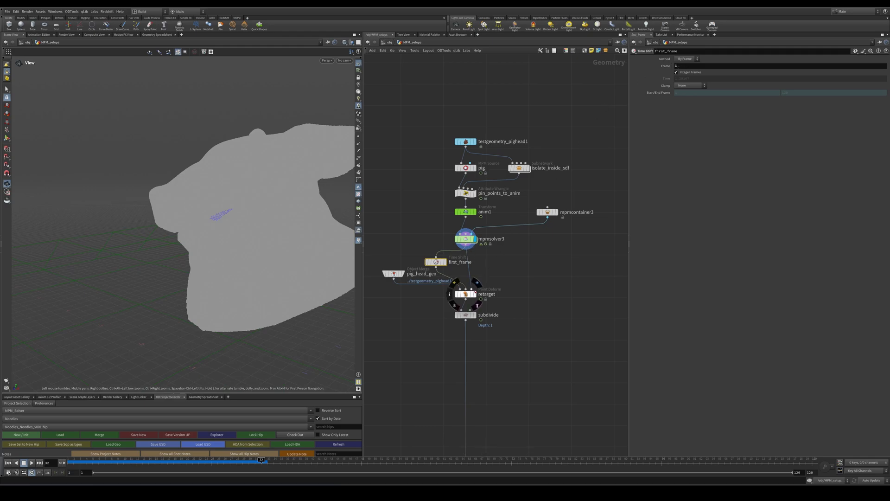
# Display the retarget node's deformed pig head and scrub through its animation.
pyautogui.click(476, 294)
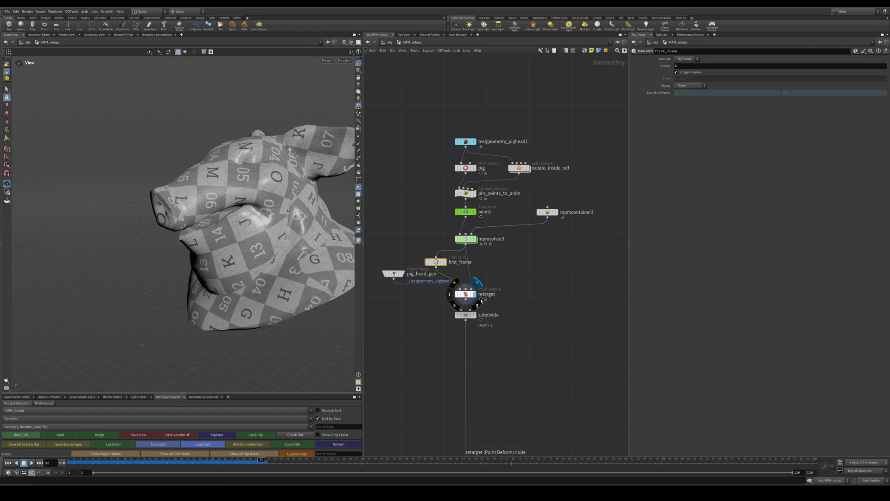
pyautogui.click(466, 293)
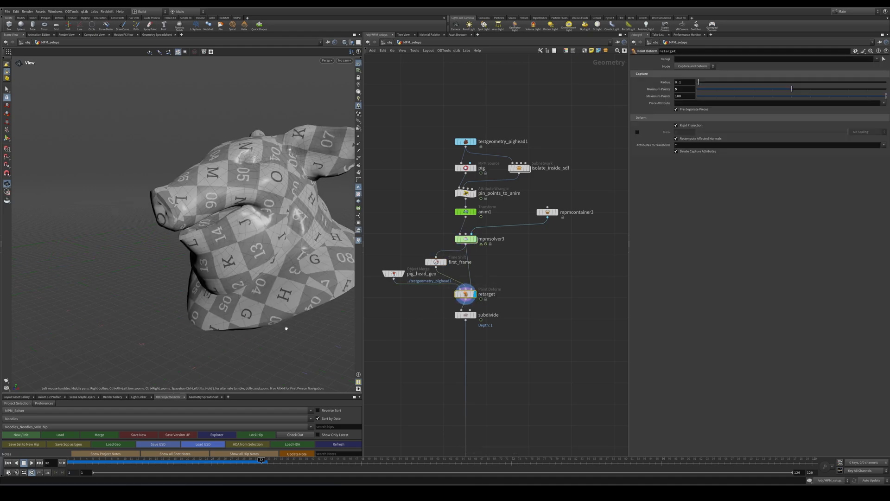
pyautogui.moveTo(231, 303); pyautogui.dragTo(278, 311)
pyautogui.scroll(-3, 223, 306)
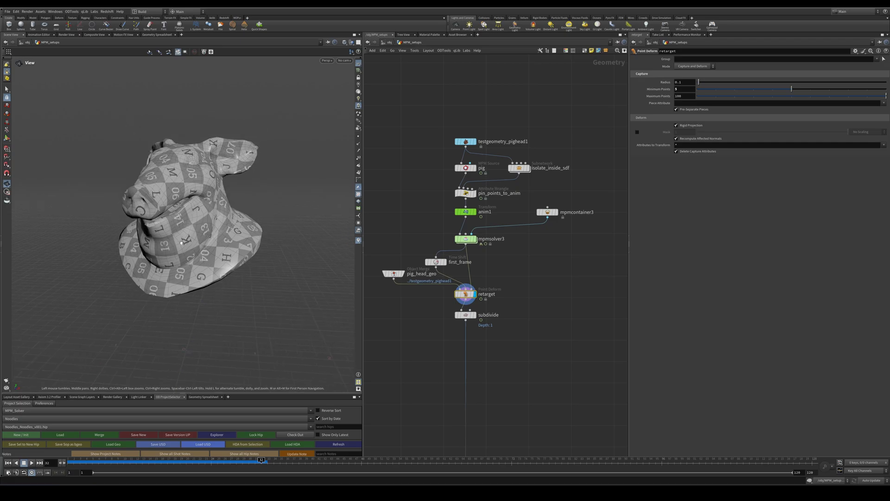
pyautogui.moveTo(88, 461); pyautogui.dragTo(179, 472)
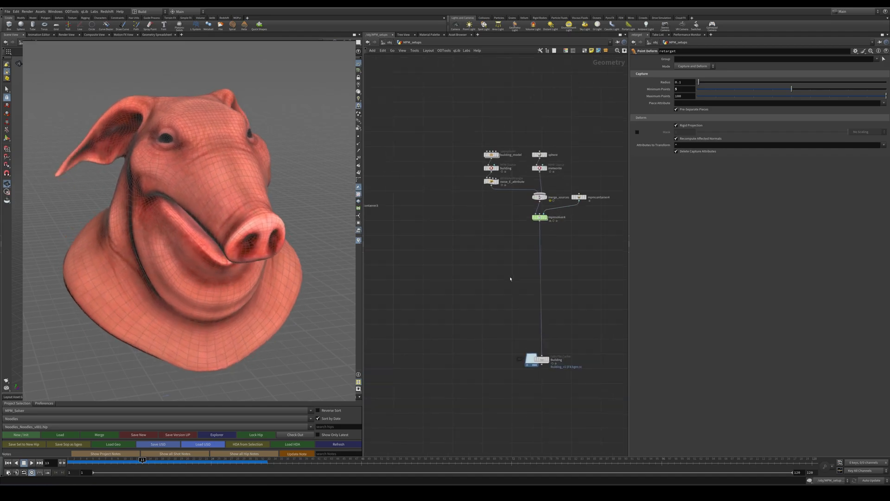
# Display the cached building simulation and examine the building MPM source and the noise_E_attribute wrangle code.
pyautogui.click(516, 402)
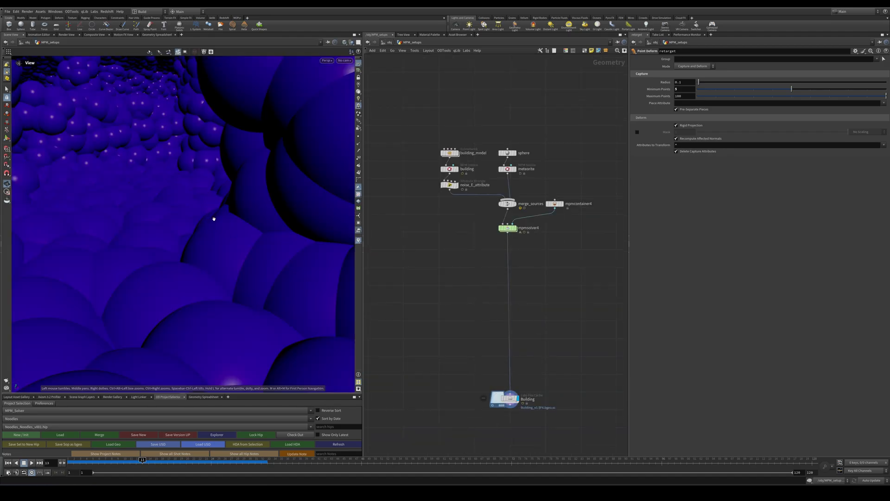
pyautogui.hotkey('space', 'g')
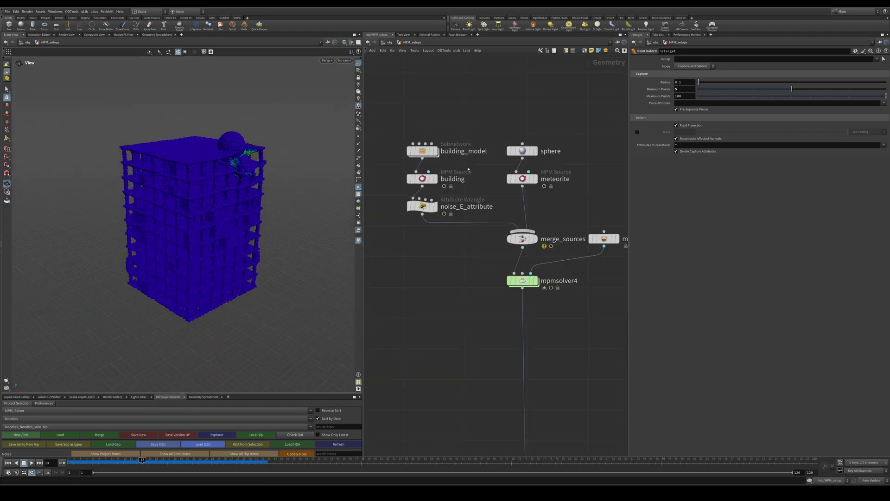
pyautogui.click(422, 179)
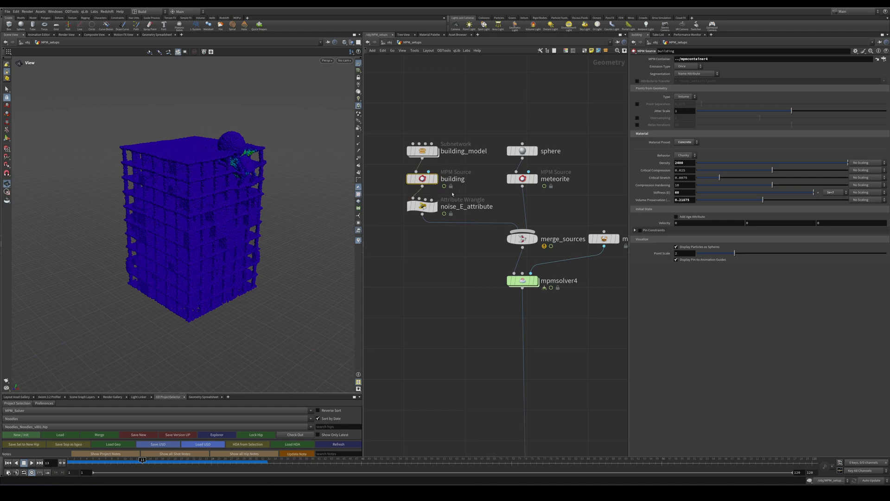
pyautogui.click(422, 206)
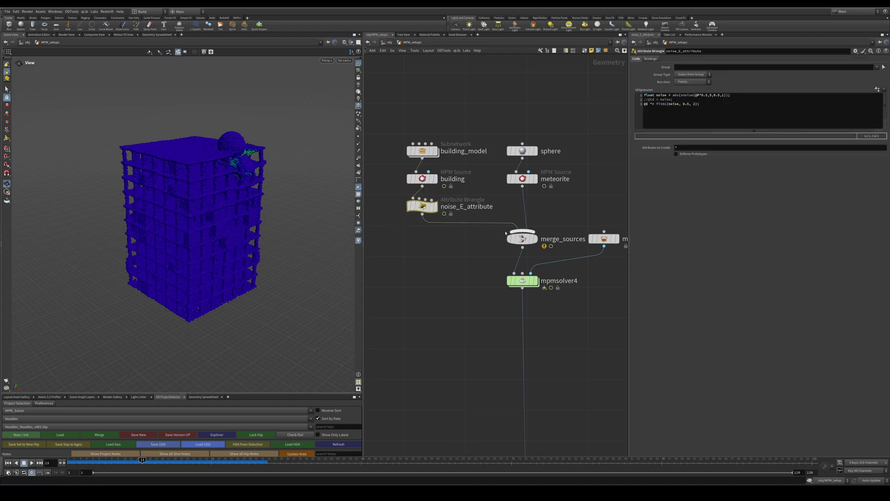
pyautogui.click(453, 180)
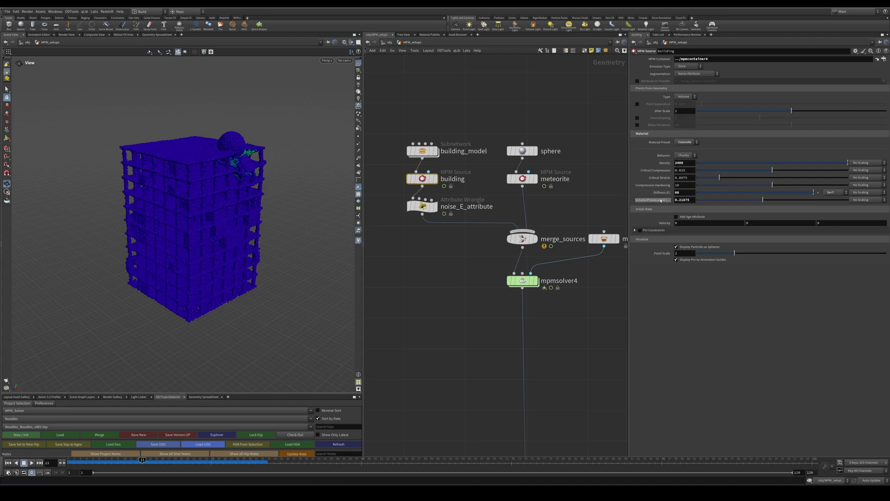
pyautogui.moveTo(477, 190); pyautogui.dragTo(412, 226)
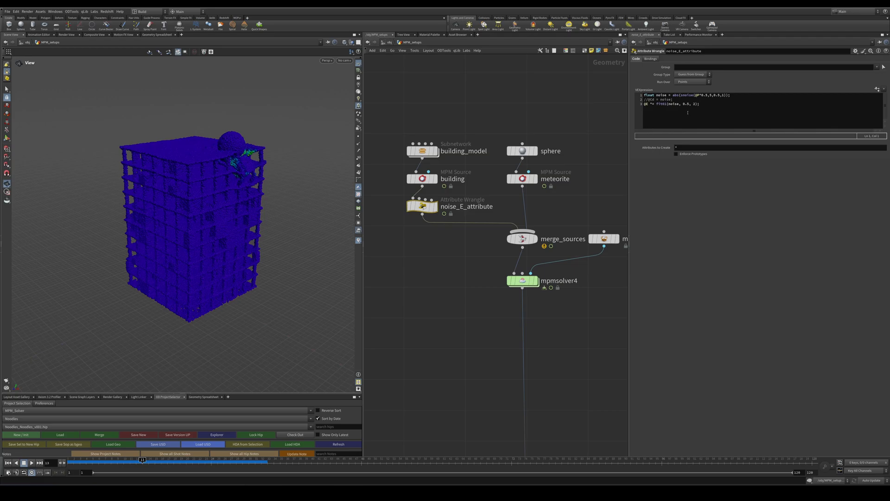
# Play the cached building collapse through the meteorite impact and stop the playback.
pyautogui.moveTo(550, 295); pyautogui.dragTo(499, 223, button='middle')
pyautogui.scroll(-4, 479, 302)
pyautogui.scroll(2, 499, 223)
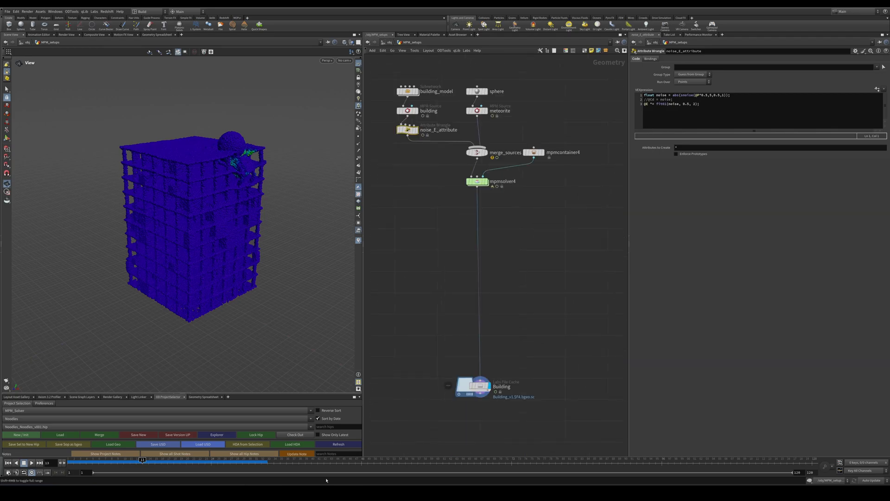
pyautogui.click(32, 462)
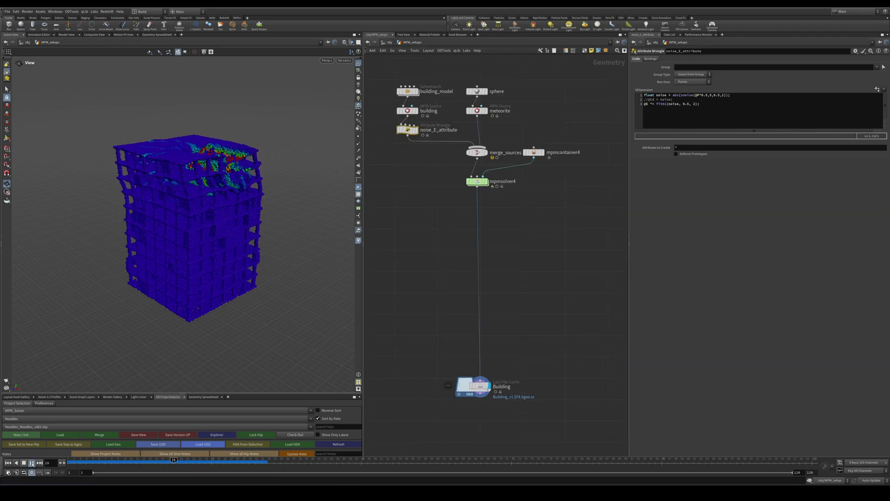
pyautogui.click(25, 464)
# Examine the material and initial velocity settings of the meteorite MPM source.
pyautogui.moveTo(510, 130); pyautogui.dragTo(513, 259, button='middle')
pyautogui.scroll(2, 506, 240)
pyautogui.click(463, 232)
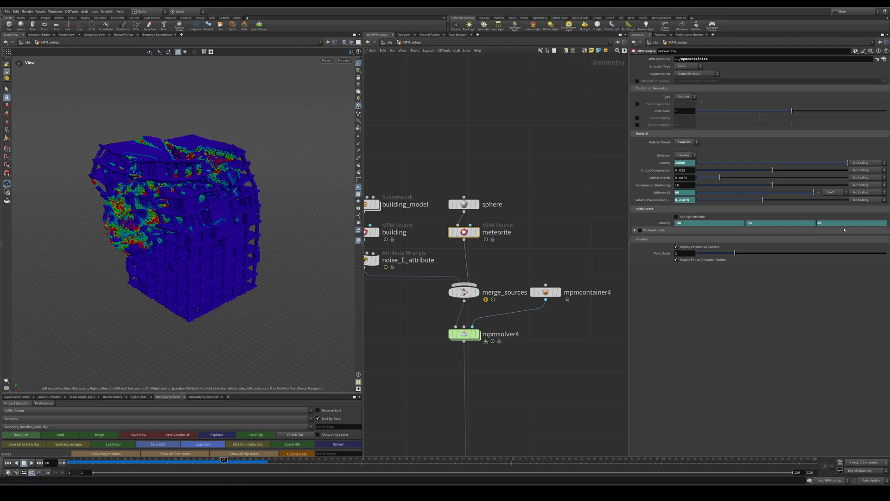
pyautogui.moveTo(538, 364); pyautogui.dragTo(540, 250, button='middle')
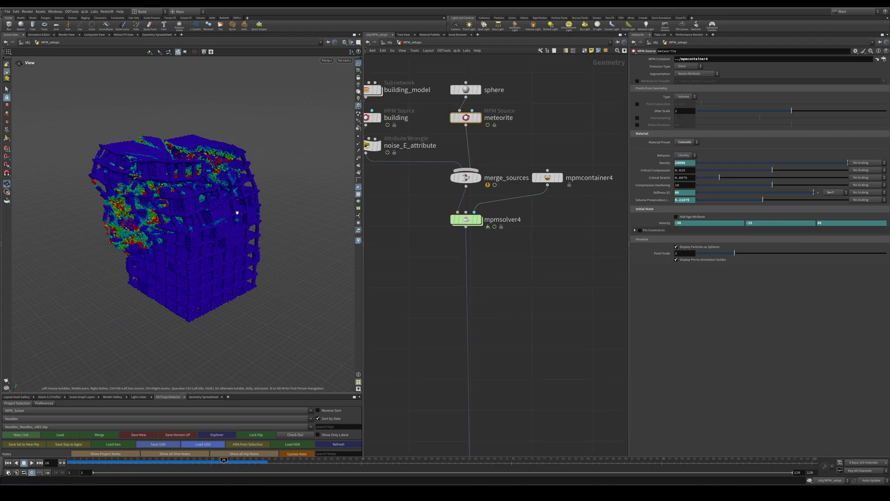
pyautogui.moveTo(497, 342); pyautogui.dragTo(503, 390, button='middle')
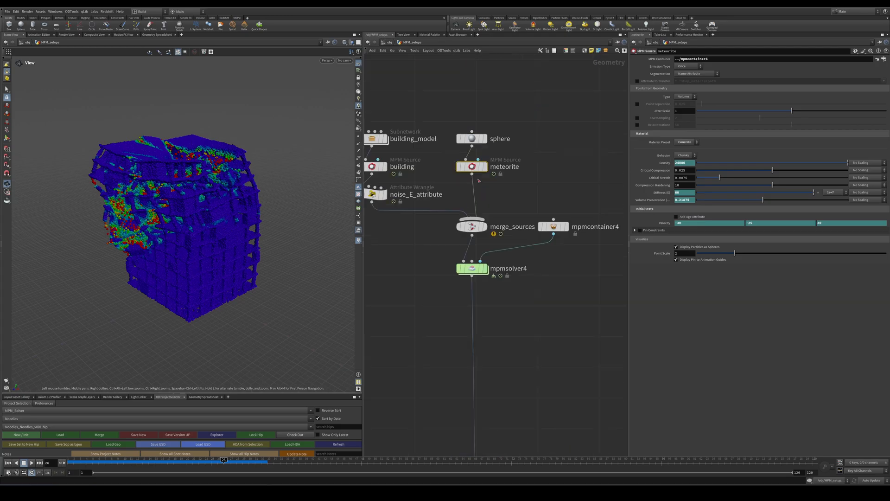
# Resume playback of the building cache to watch the rest of the collapse.
pyautogui.moveTo(503, 352); pyautogui.dragTo(521, 227, button='middle')
pyautogui.moveTo(523, 367); pyautogui.dragTo(513, 284, button='middle')
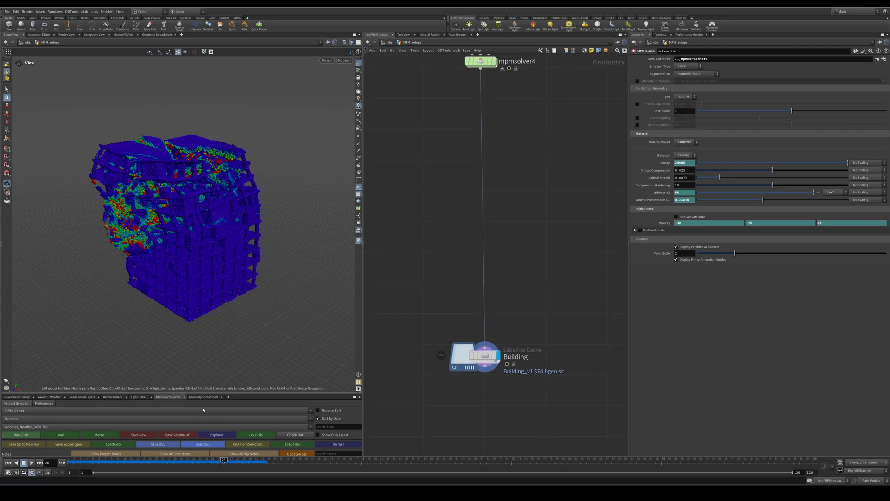
pyautogui.click(31, 462)
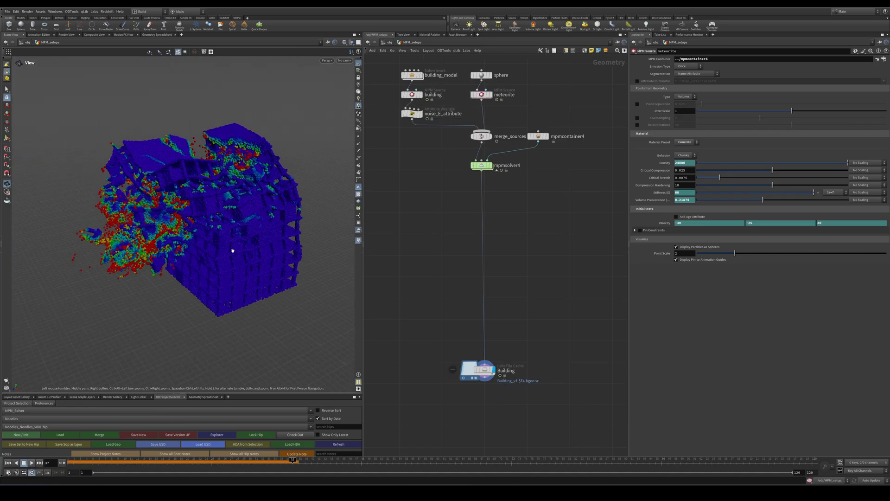
# Go to the jello cubes network and search the node list for "mpm" to review the MPM Configure setups.
pyautogui.moveTo(588, 223); pyautogui.dragTo(389, 192, button='middle')
pyautogui.scroll(-4, 513, 265)
pyautogui.scroll(4, 478, 193)
pyautogui.moveTo(478, 193); pyautogui.dragTo(503, 223, button='middle')
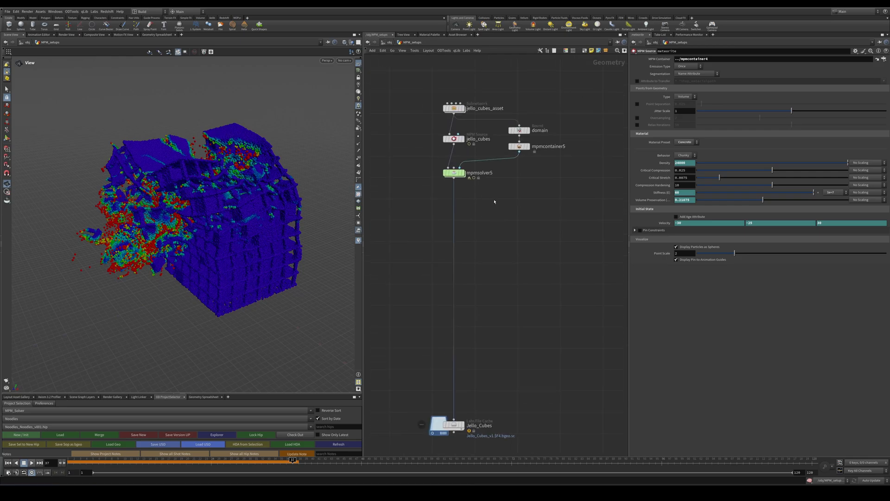
pyautogui.press('Tab')
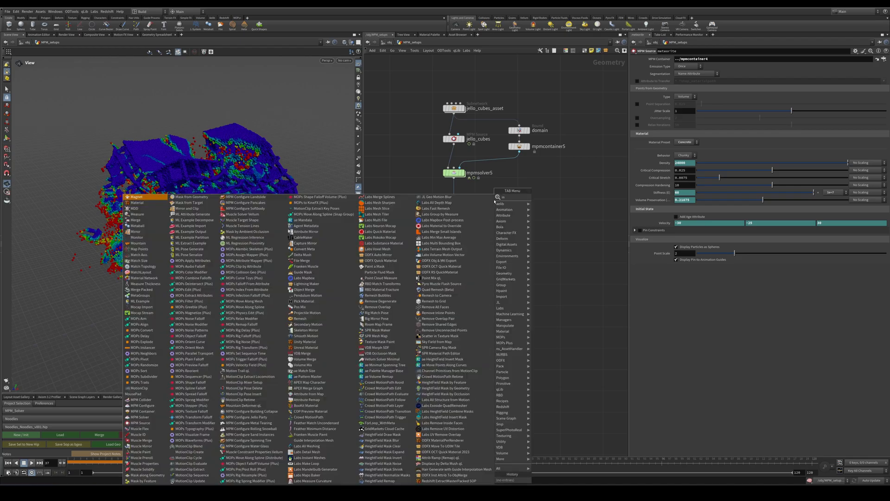
pyautogui.write('mpm')
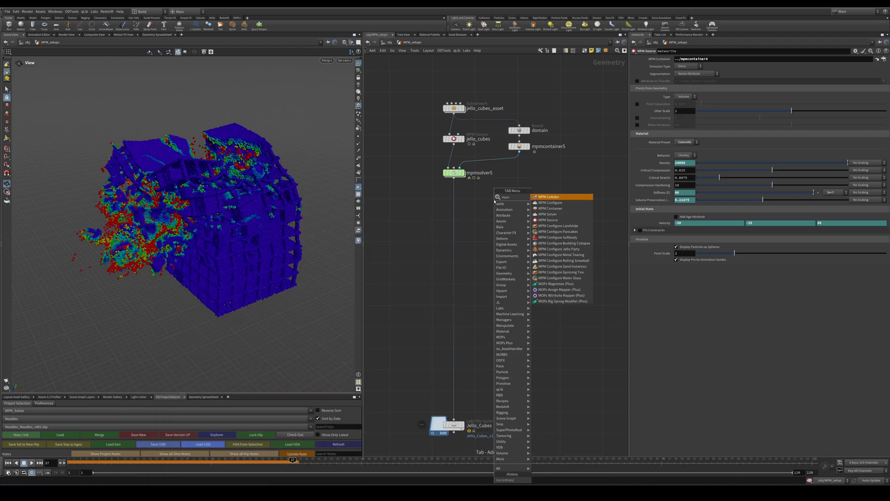
pyautogui.press('Escape')
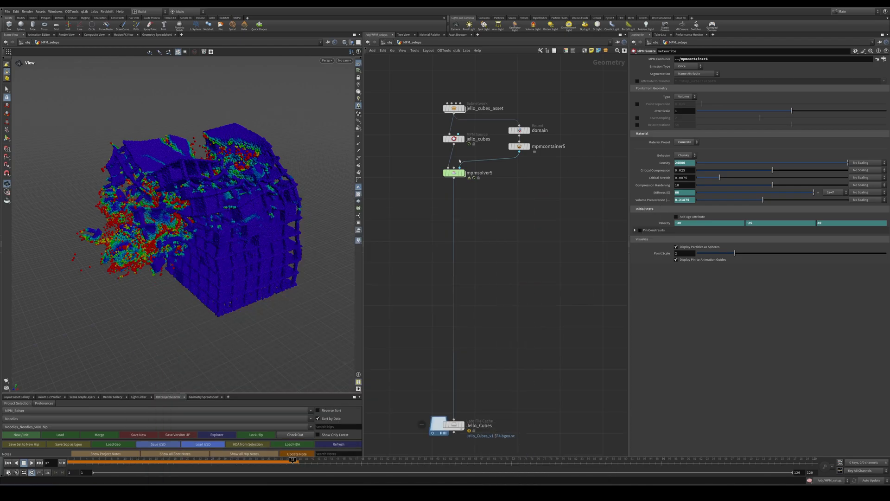
# Display the jello_cubes_asset node and inspect its cubes up close.
pyautogui.click(463, 108)
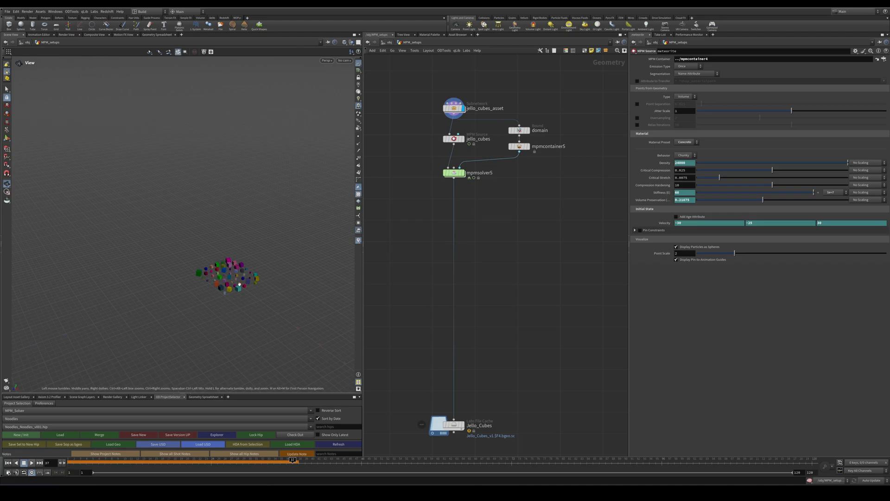
pyautogui.scroll(5, 240, 285)
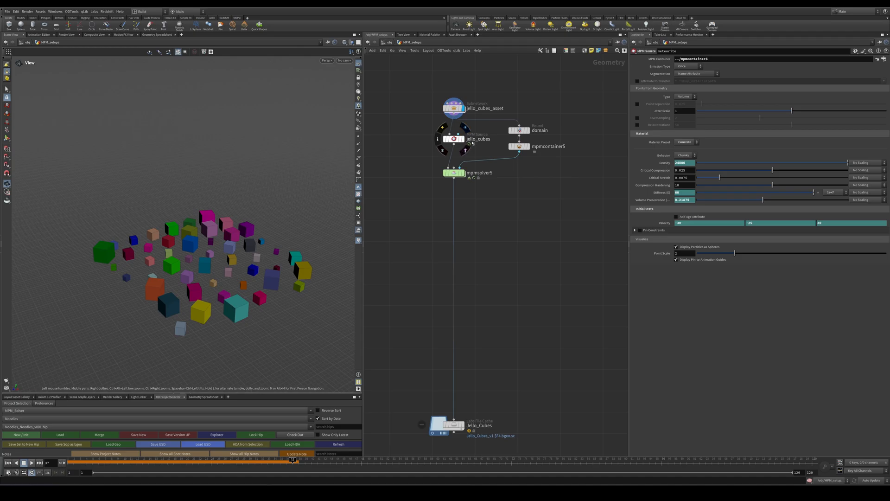
# Inspect the jello_cubes_asset, domain and mpmcontainer5 nodes, displaying the domain bounds and the container in the viewport.
pyautogui.click(520, 130)
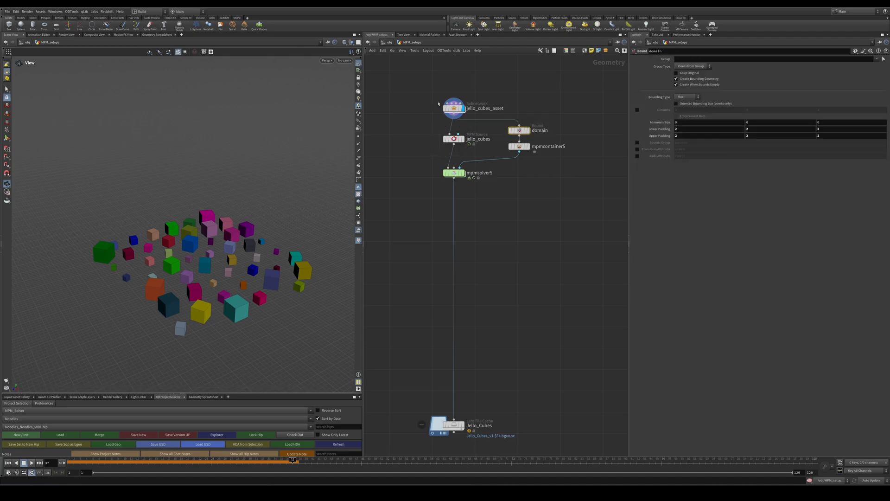
pyautogui.moveTo(477, 89); pyautogui.dragTo(439, 130)
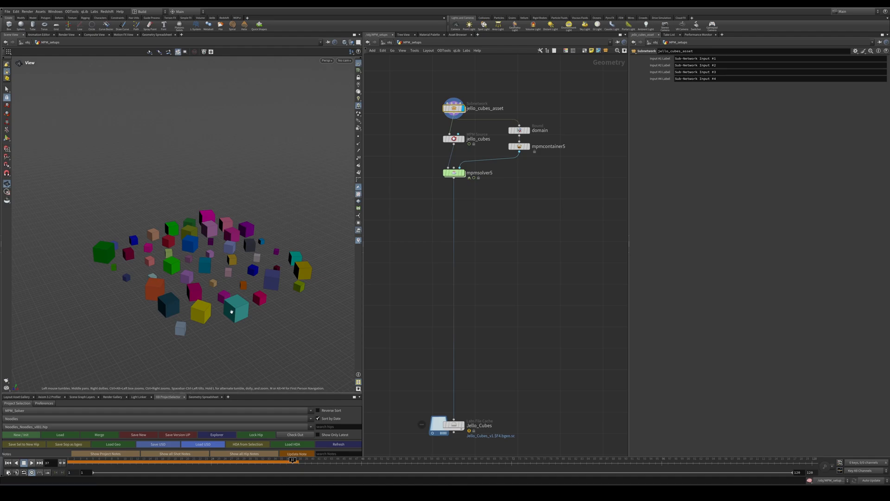
pyautogui.click(527, 130)
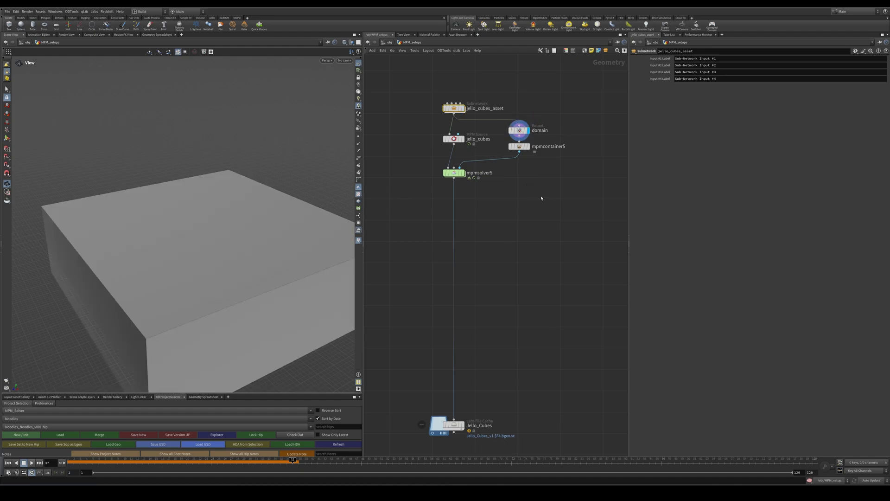
pyautogui.click(527, 147)
pyautogui.click(524, 149)
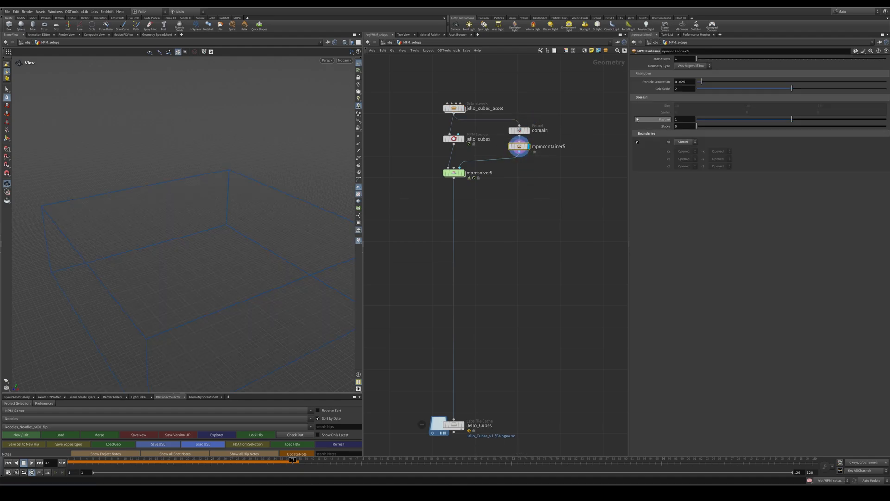
# Check the material settings of the jello_cubes MPM source, and display the Jello_Cubes cache to scrub through its frames.
pyautogui.click(454, 138)
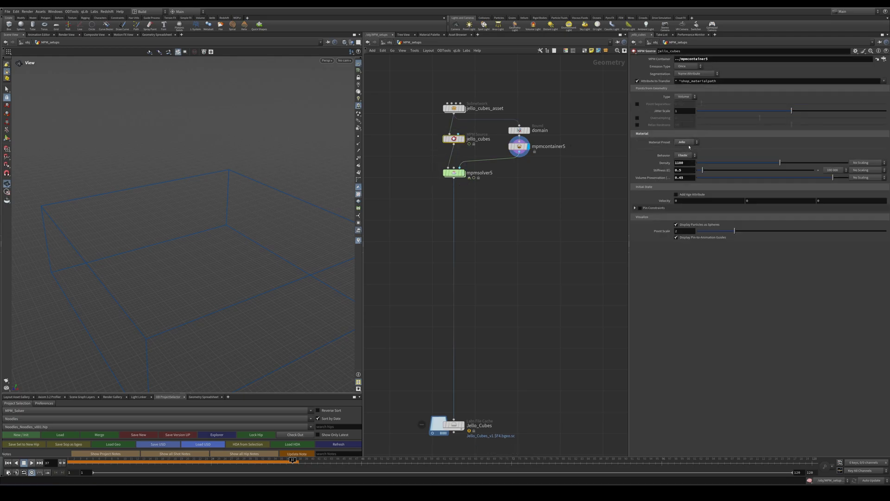
pyautogui.click(462, 172)
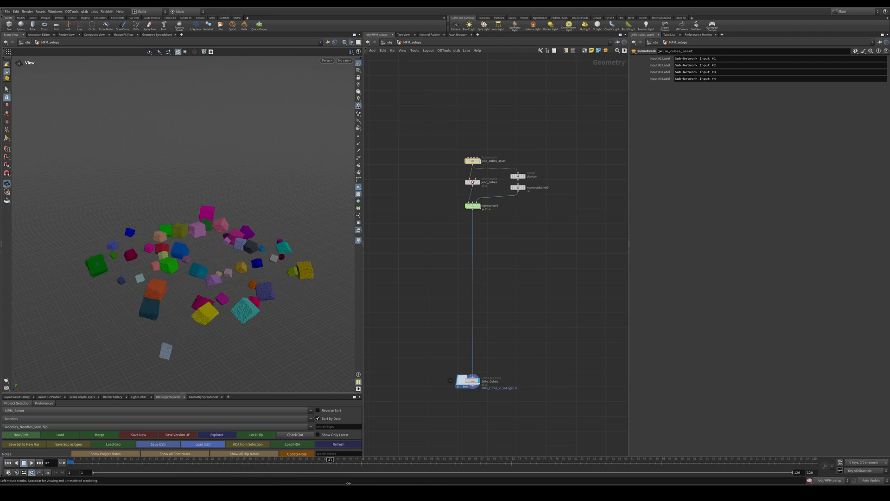
pyautogui.moveTo(349, 483); pyautogui.dragTo(381, 483)
# Go to the metal ripping network and display its MetalRip cache at frame 1.
pyautogui.moveTo(559, 272); pyautogui.dragTo(458, 267, button='middle')
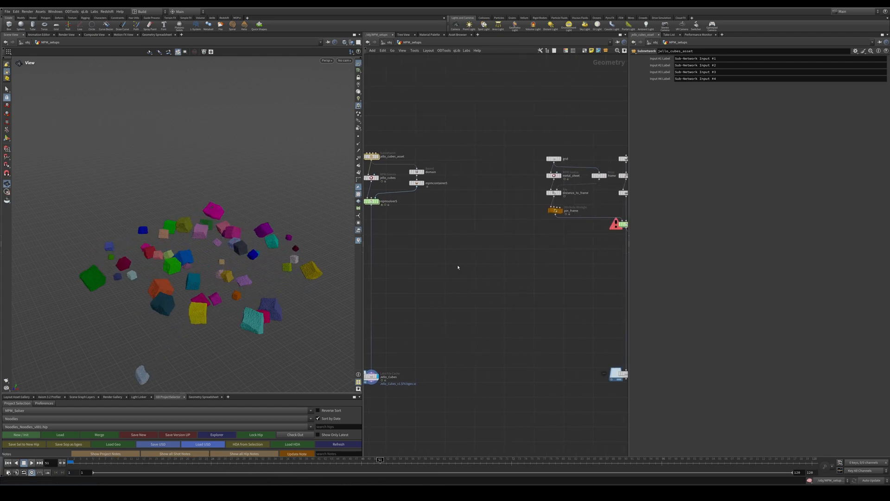
pyautogui.scroll(-1, 496, 270)
pyautogui.moveTo(619, 273); pyautogui.dragTo(500, 261, button='middle')
pyautogui.scroll(3, 491, 260)
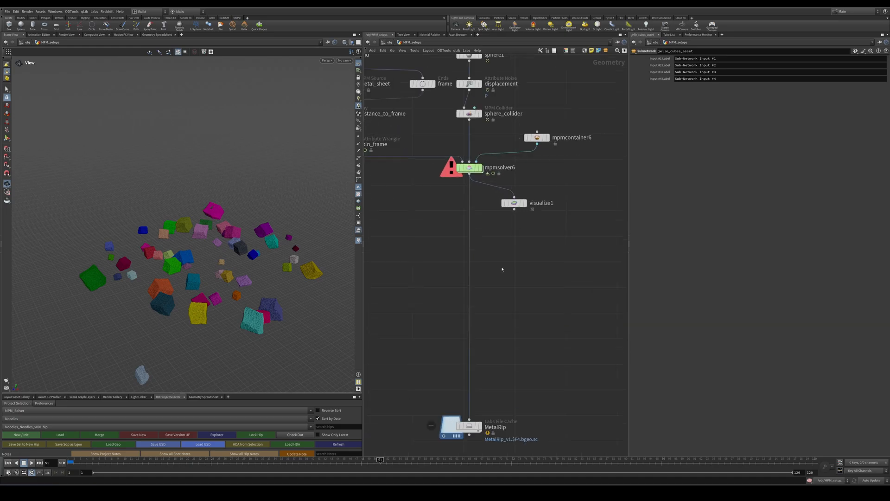
pyautogui.scroll(-2, 519, 272)
pyautogui.scroll(1, 518, 272)
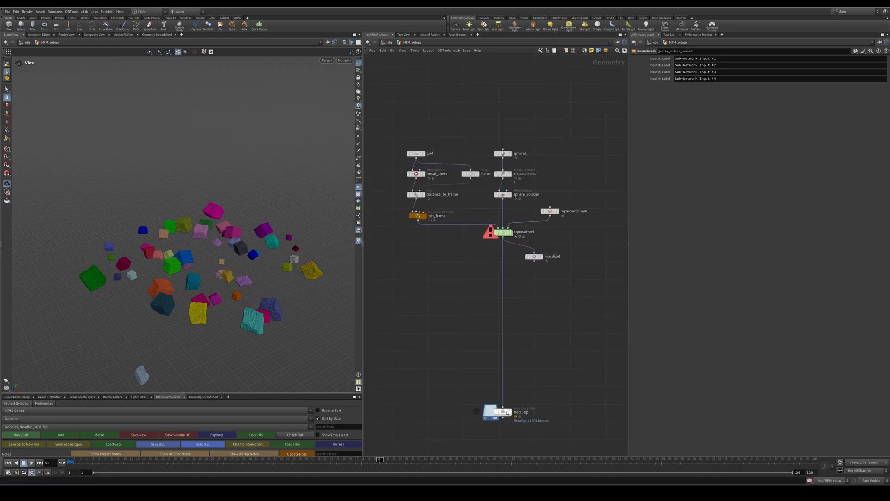
pyautogui.click(70, 465)
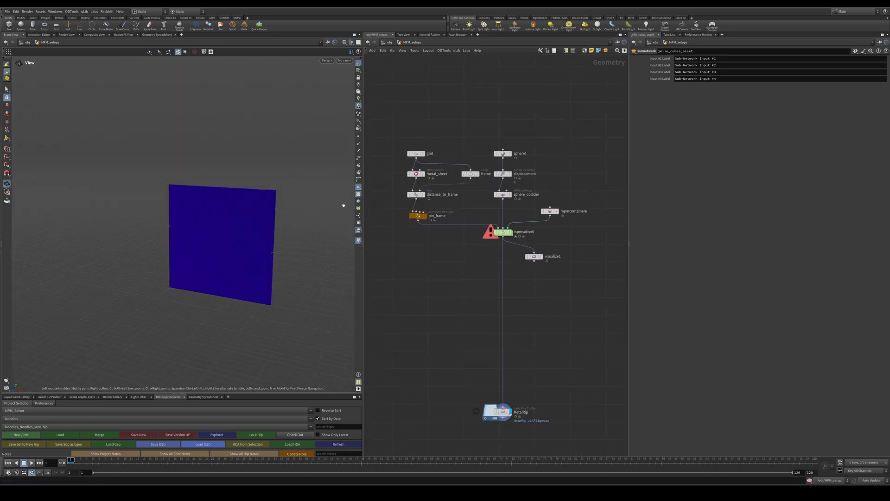
# Display the grid, metal_sheet and frame nodes of the metal sheet branch one after another.
pyautogui.scroll(4, 427, 160)
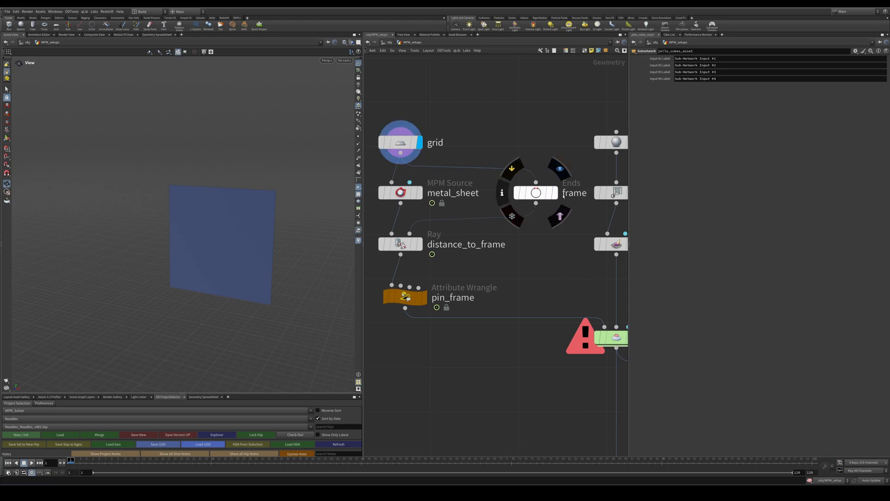
pyautogui.click(419, 192)
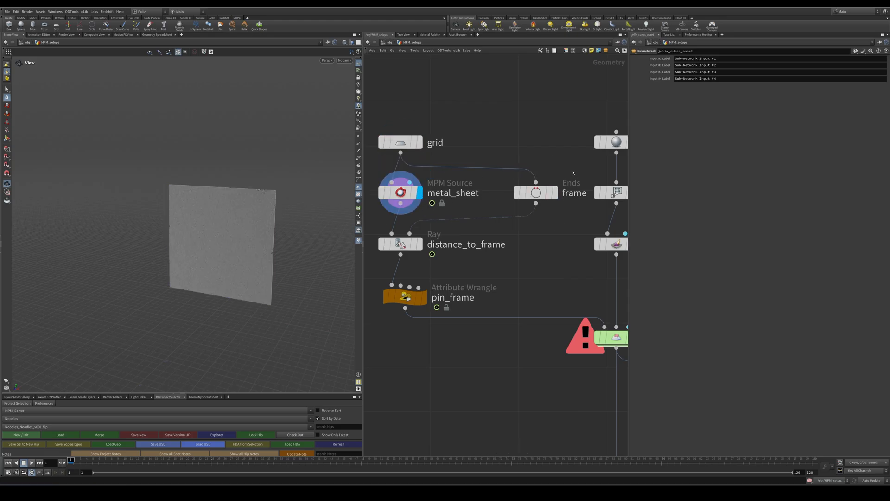
pyautogui.click(536, 193)
pyautogui.click(555, 193)
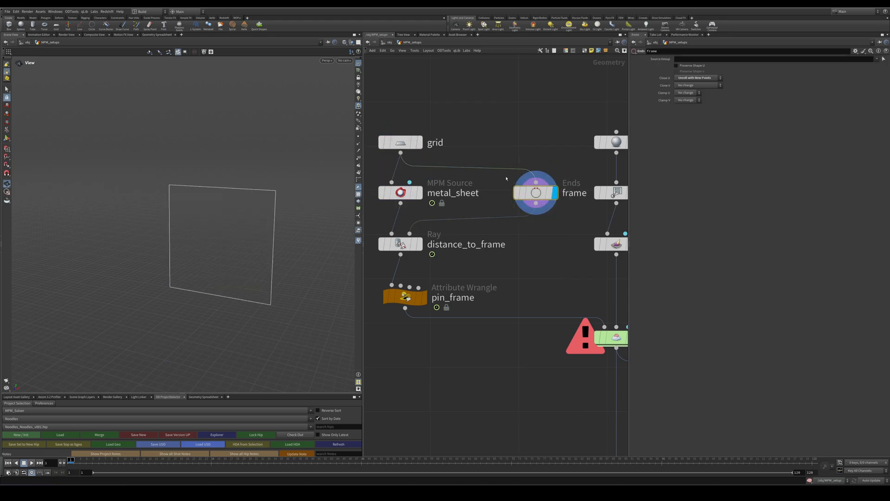
pyautogui.moveTo(457, 262); pyautogui.dragTo(507, 256, button='middle')
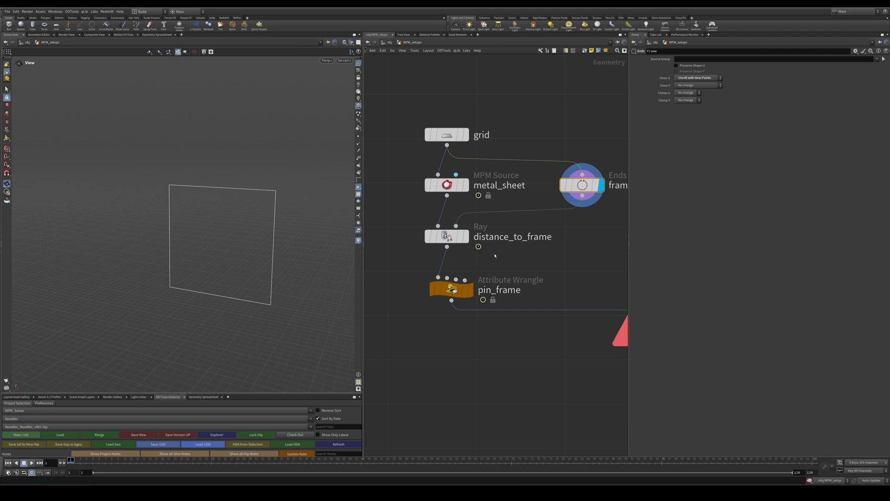
# Examine the settings and the point attributes of the distance_to_frame Ray node.
pyautogui.moveTo(495, 253); pyautogui.dragTo(388, 219)
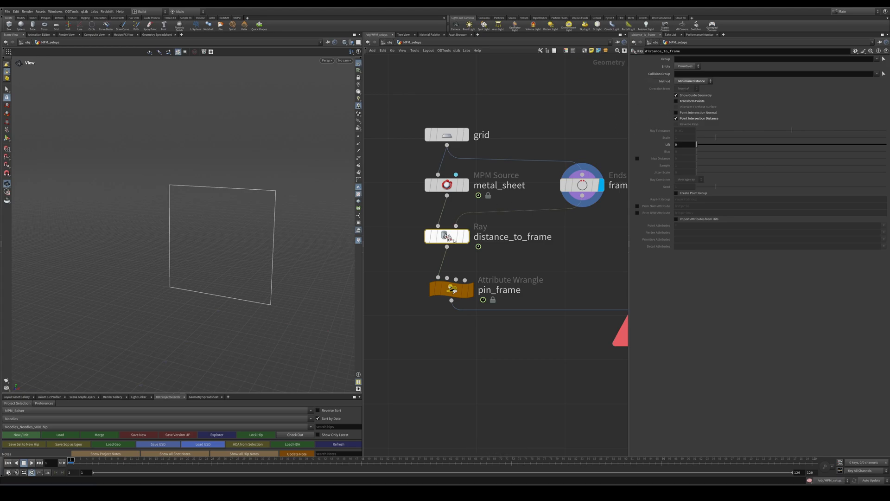
pyautogui.click(416, 236)
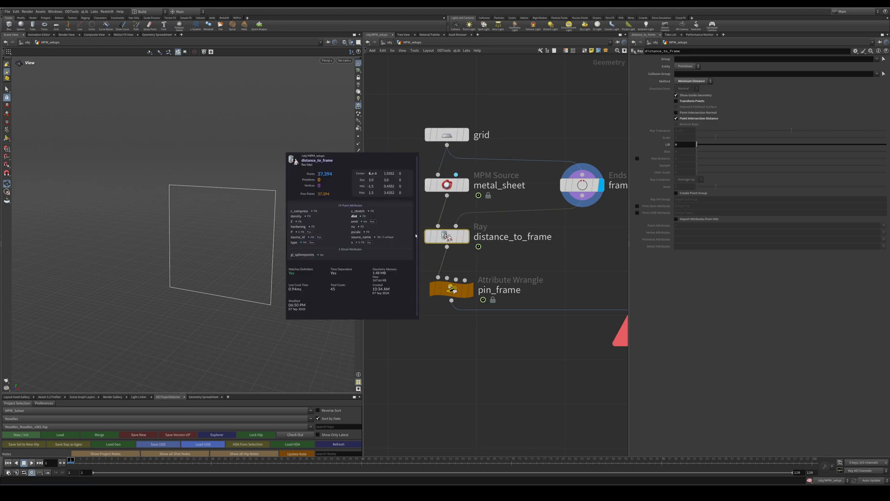
pyautogui.click(368, 227)
pyautogui.moveTo(509, 260); pyautogui.dragTo(491, 197, button='middle')
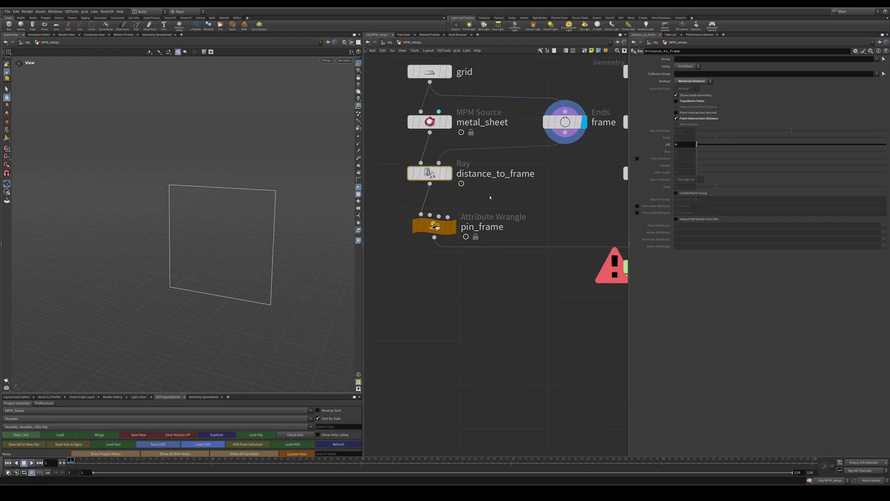
# Display the pin_frame wrangle and examine its distance threshold and pintoanimation line in the VEX code.
pyautogui.click(431, 232)
pyautogui.click(453, 226)
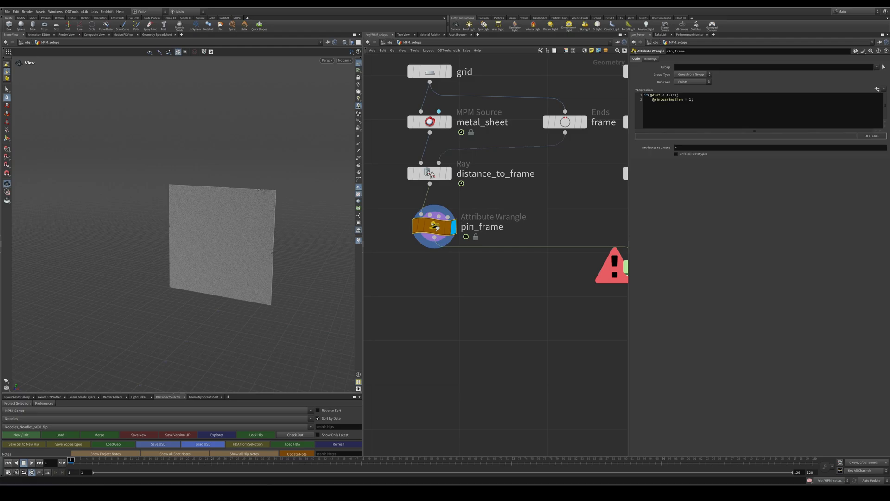
pyautogui.doubleClick(673, 96)
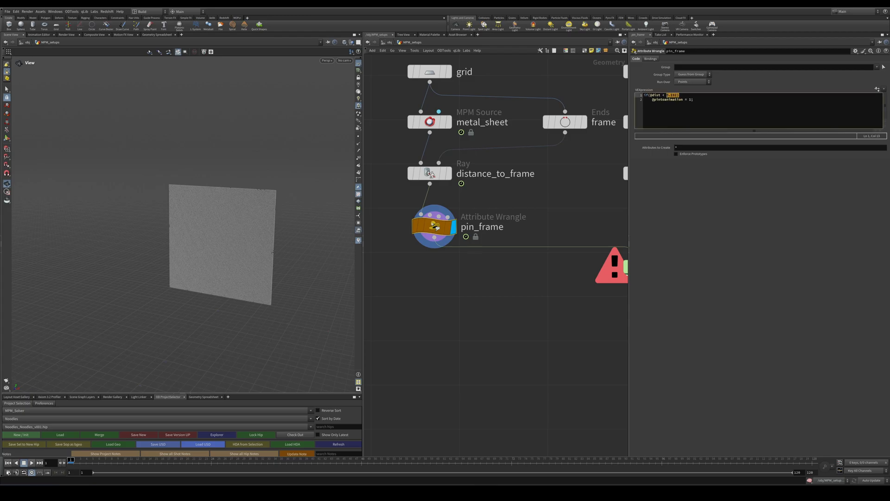
pyautogui.moveTo(650, 100); pyautogui.dragTo(699, 102)
pyautogui.moveTo(447, 279); pyautogui.dragTo(509, 281, button='middle')
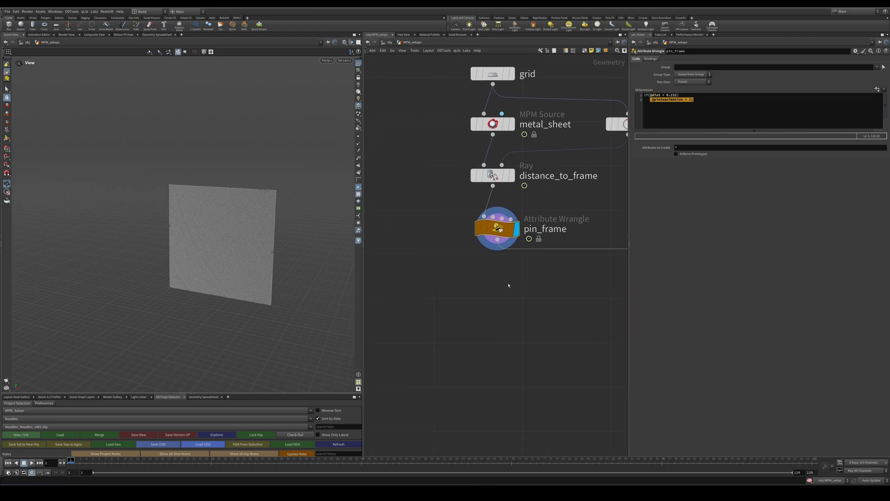
# Add a Visualize node below pin_frame and set its colour visualizer to the dist attribute.
pyautogui.press('Tab')
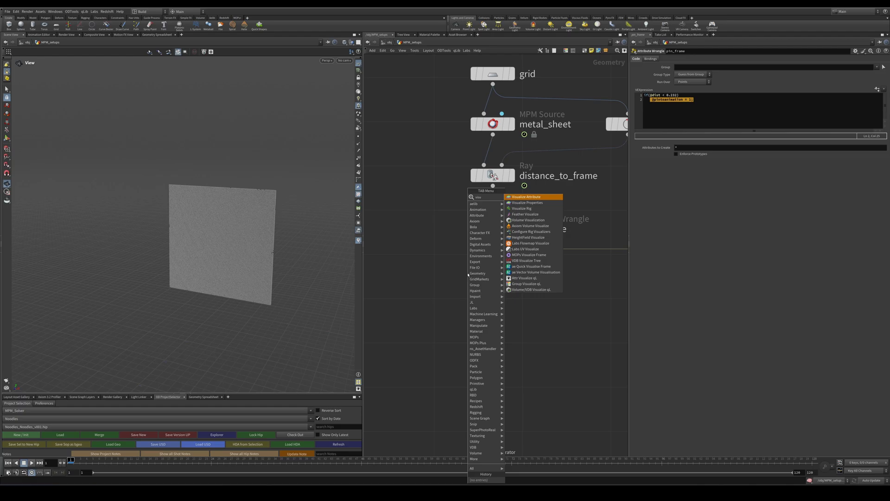
pyautogui.press('Return')
pyautogui.click(443, 293)
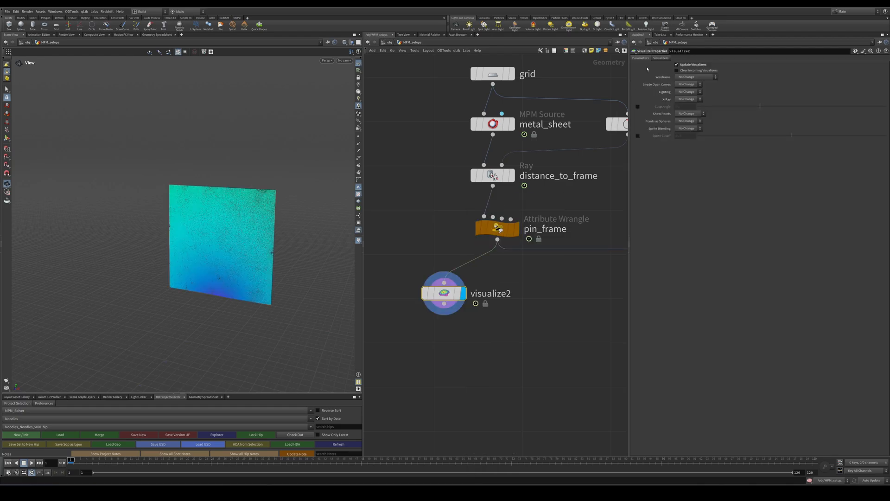
pyautogui.click(660, 58)
pyautogui.click(882, 132)
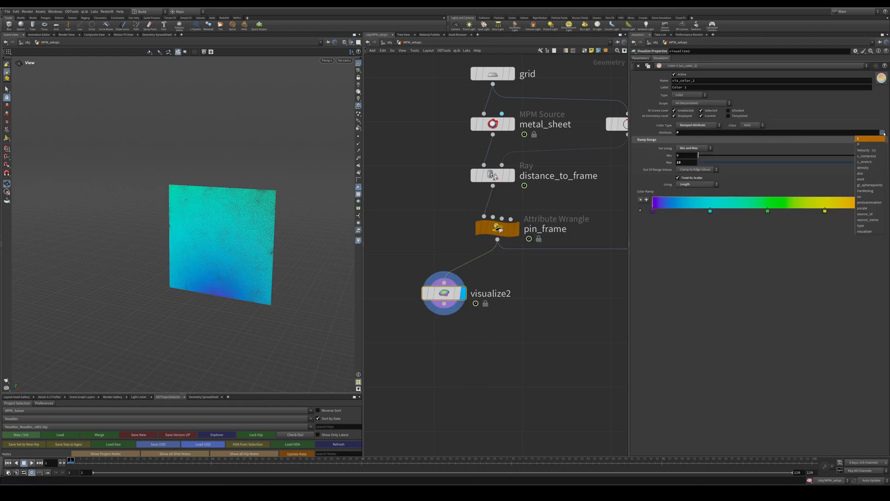
pyautogui.click(869, 174)
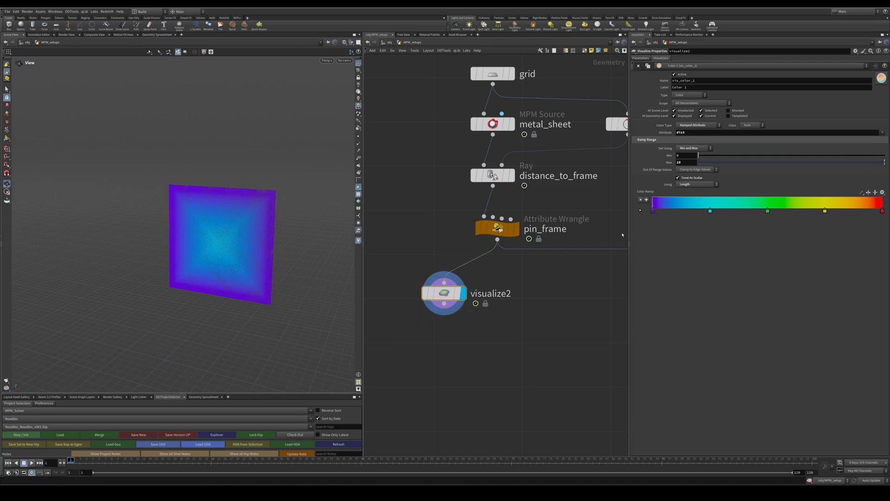
# Switch the colour visualizer to the pintoanimation attribute and view the pinned border of the sheet from the front.
pyautogui.click(882, 132)
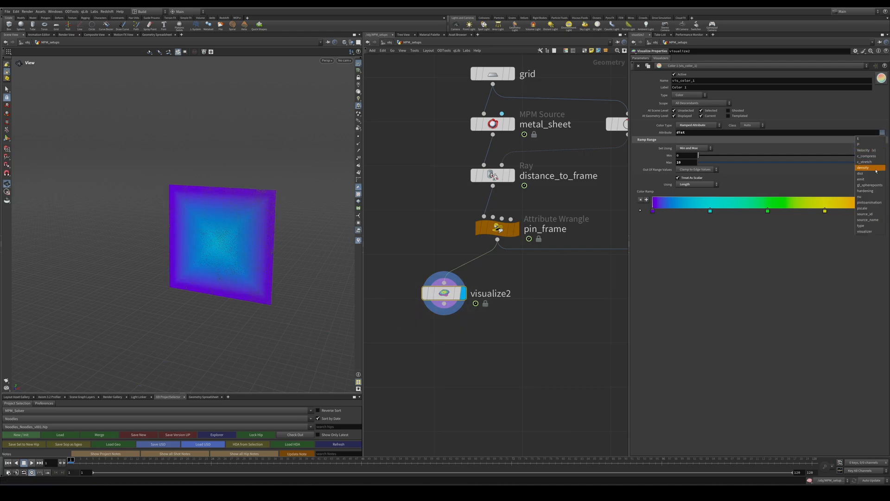
pyautogui.click(870, 202)
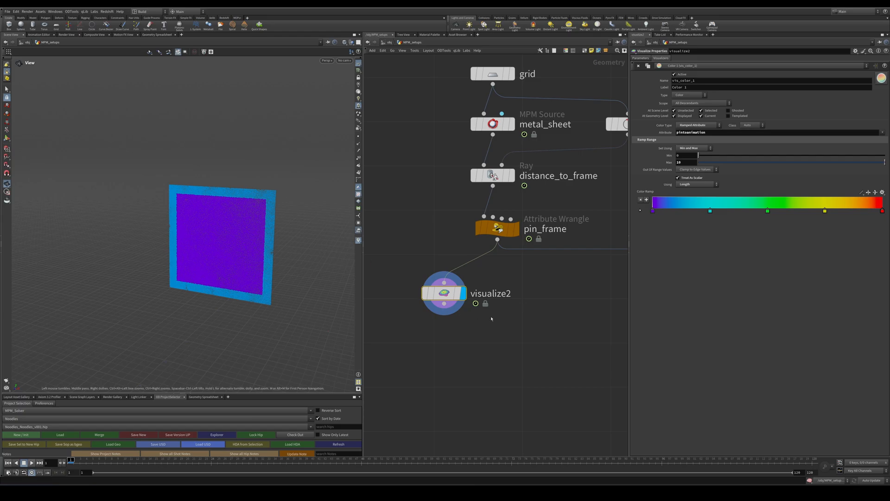
pyautogui.moveTo(241, 252); pyautogui.dragTo(253, 160)
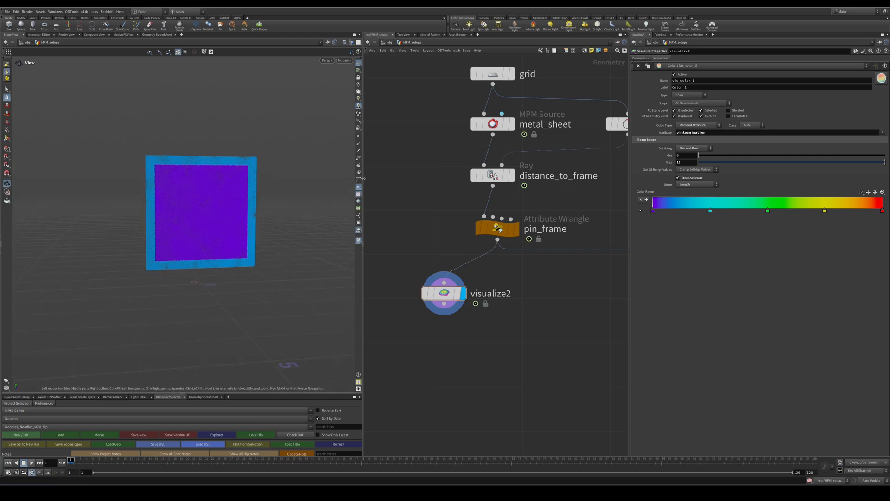
# Change the distance threshold in the pin_frame VEX code to 0.432 to widen the pinned border.
pyautogui.click(484, 224)
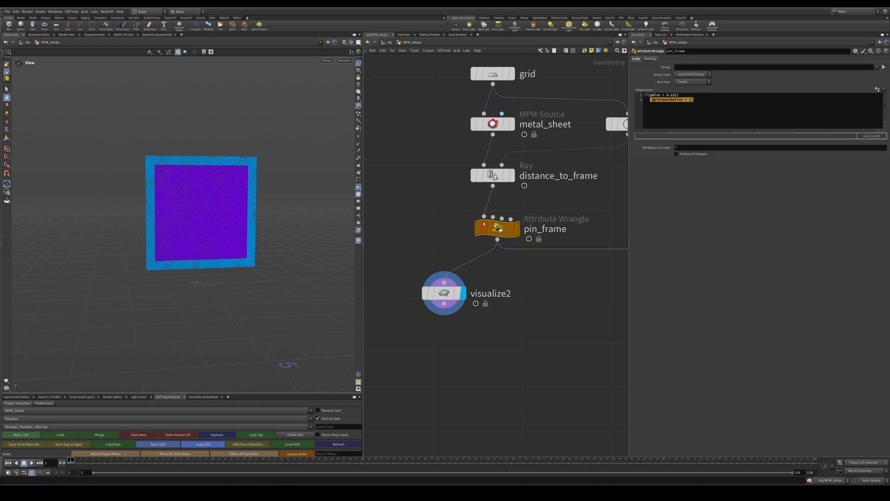
pyautogui.click(676, 95)
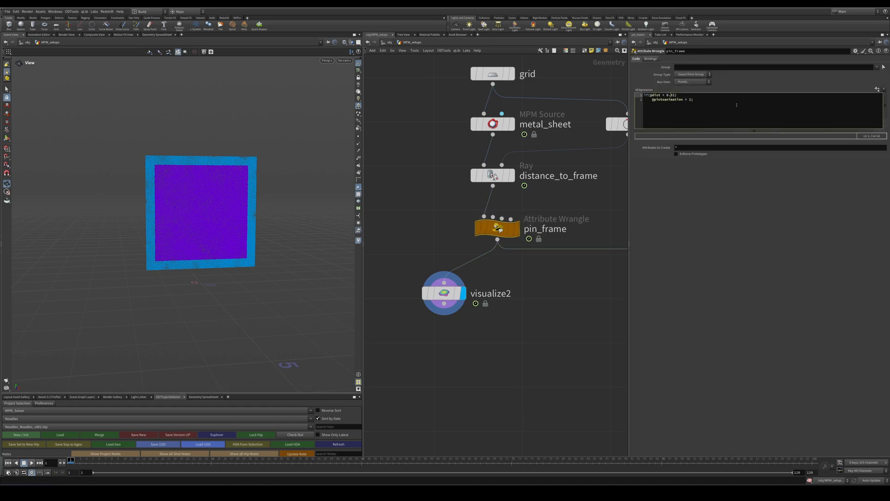
pyautogui.write('4')
pyautogui.press('Return')
pyautogui.press('BackSpace')
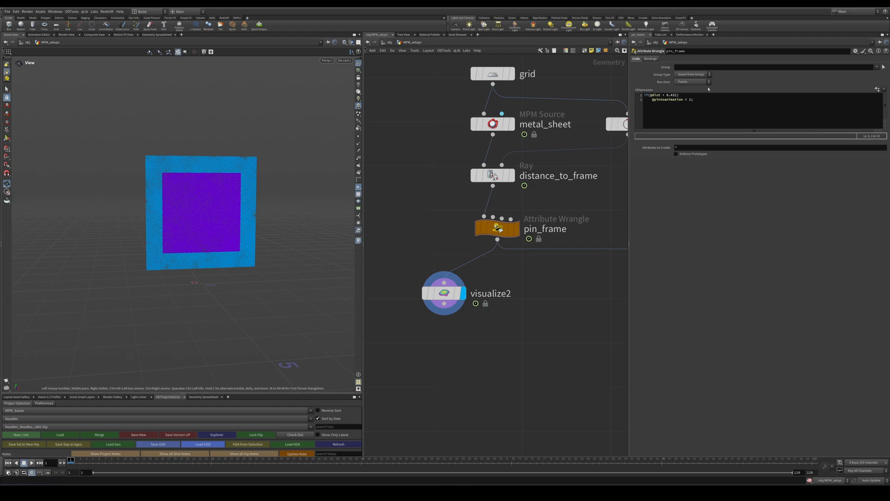
pyautogui.moveTo(710, 105); pyautogui.dragTo(643, 94)
# Display the sphere1, displacement and sphere_collider nodes in turn and examine the MPM collider's settings.
pyautogui.moveTo(563, 316); pyautogui.dragTo(436, 299, button='middle')
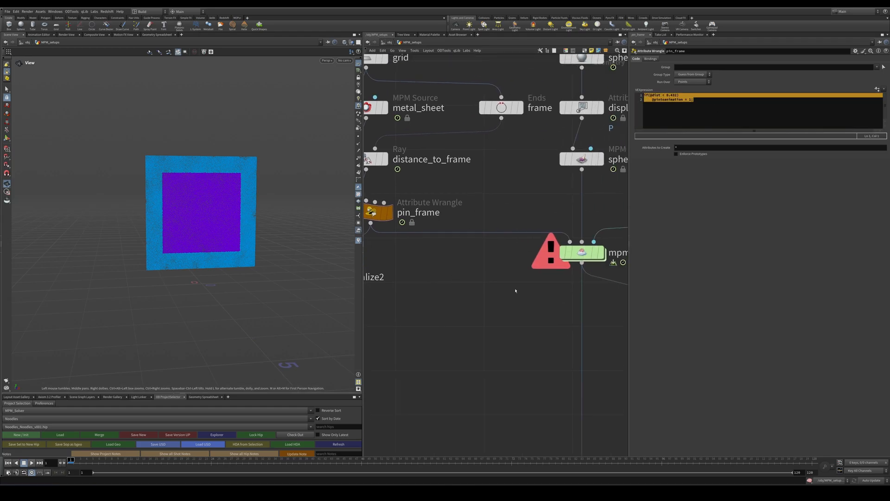
pyautogui.moveTo(622, 207); pyautogui.dragTo(525, 284, button='middle')
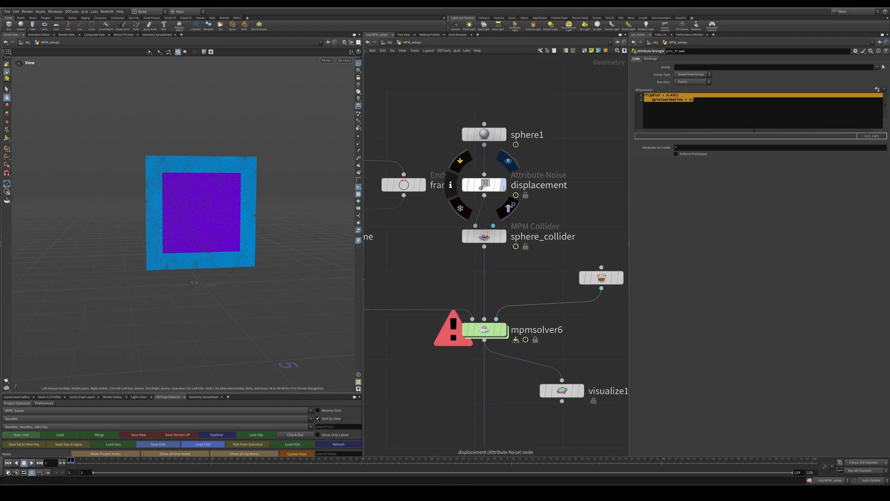
pyautogui.click(505, 136)
pyautogui.click(504, 185)
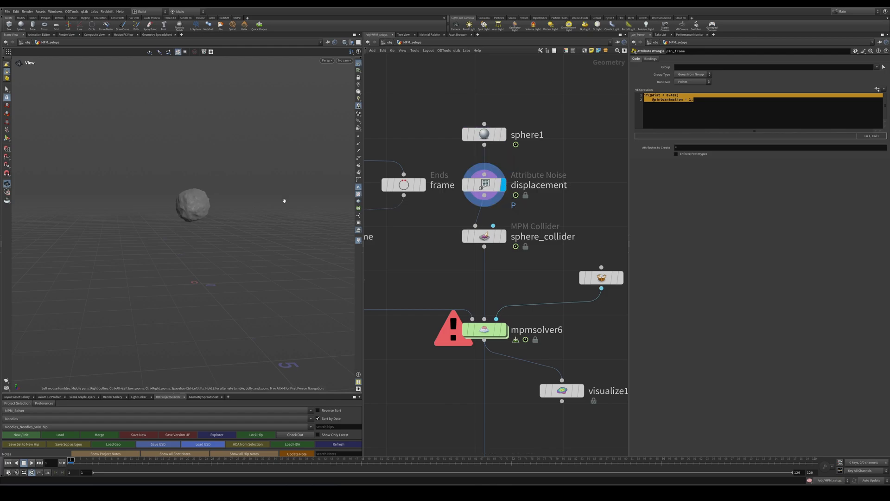
pyautogui.click(505, 237)
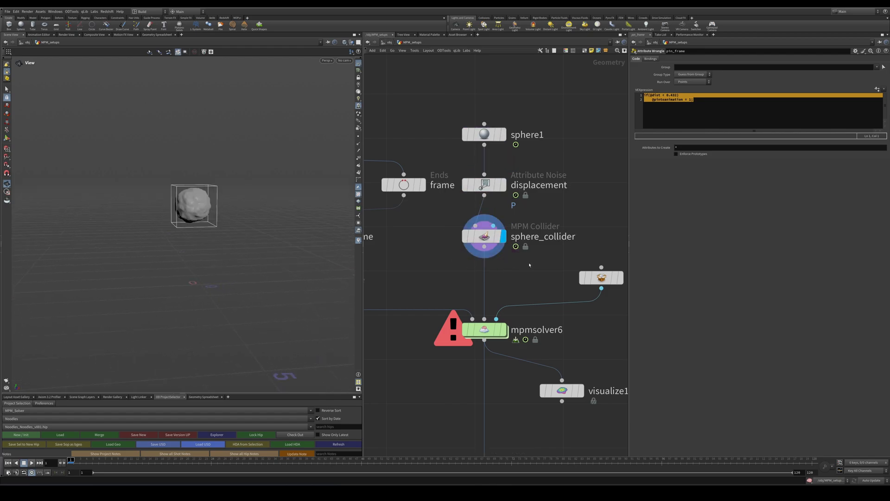
pyautogui.click(482, 238)
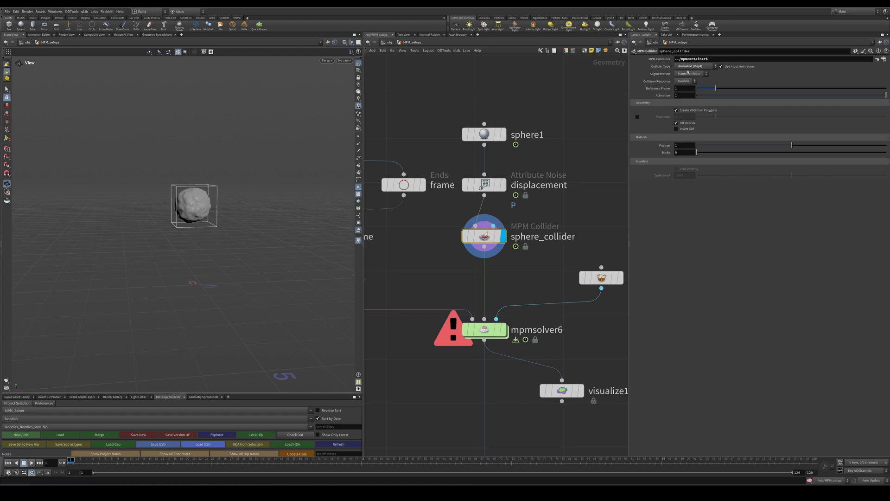
# Check the sphere collider's type options, then display the MetalRip cache and inspect the torn sheet from close up.
pyautogui.click(691, 67)
pyautogui.click(694, 78)
pyautogui.moveTo(543, 312); pyautogui.dragTo(541, 237, button='middle')
pyautogui.click(504, 255)
pyautogui.moveTo(502, 370); pyautogui.dragTo(480, 182, button='middle')
pyautogui.scroll(-4, 473, 298)
pyautogui.click(479, 316)
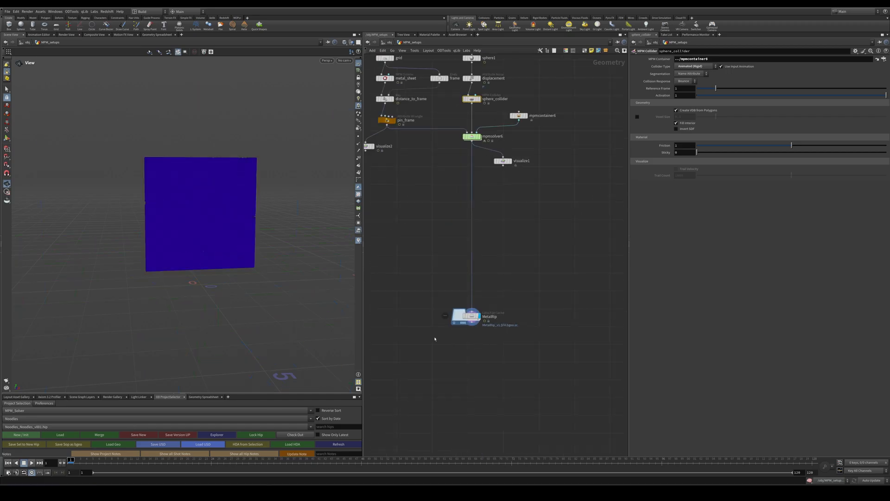
pyautogui.moveTo(119, 463); pyautogui.dragTo(127, 464)
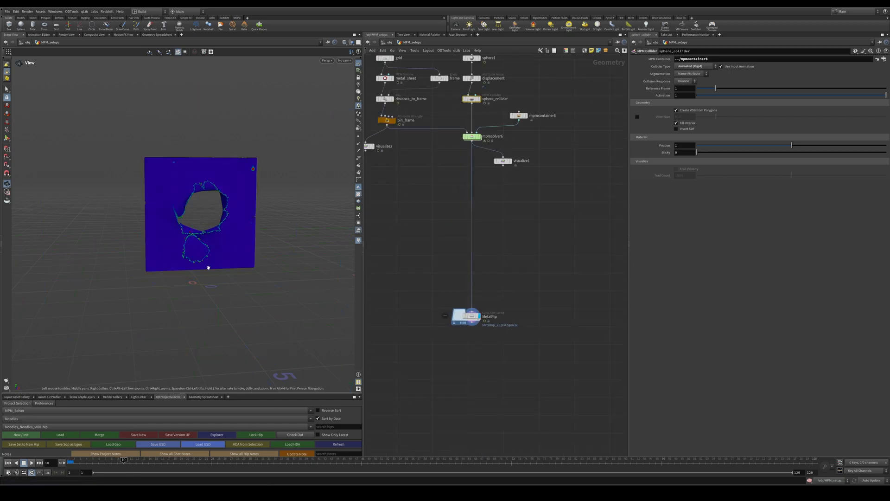
pyautogui.moveTo(208, 268); pyautogui.dragTo(255, 228)
pyautogui.moveTo(254, 228); pyautogui.dragTo(310, 173, button='right')
pyautogui.moveTo(310, 173); pyautogui.dragTo(256, 209)
# Examine the material settings of the metal_sheet MPM source.
pyautogui.moveTo(457, 196); pyautogui.dragTo(522, 308, button='middle')
pyautogui.scroll(5, 505, 236)
pyautogui.click(398, 139)
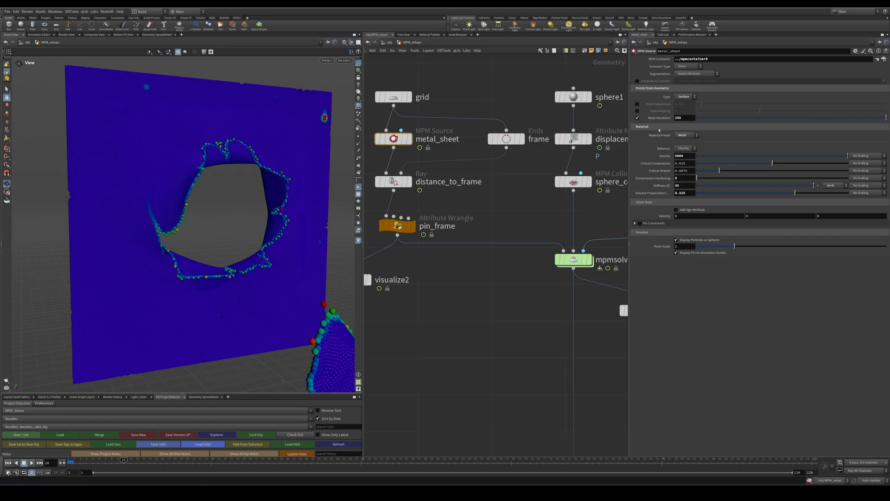
pyautogui.scroll(-5, 515, 232)
pyautogui.moveTo(515, 233); pyautogui.dragTo(421, 247, button='middle')
pyautogui.moveTo(274, 269); pyautogui.dragTo(279, 245)
# Go to the snowball setup and display the snowball MPM source together with its material and velocity settings.
pyautogui.scroll(-5, 279, 245)
pyautogui.moveTo(515, 342); pyautogui.dragTo(544, 214, button='middle')
pyautogui.moveTo(615, 252); pyautogui.dragTo(465, 334, button='middle')
pyautogui.scroll(-3, 465, 334)
pyautogui.moveTo(510, 278); pyautogui.dragTo(415, 243, button='middle')
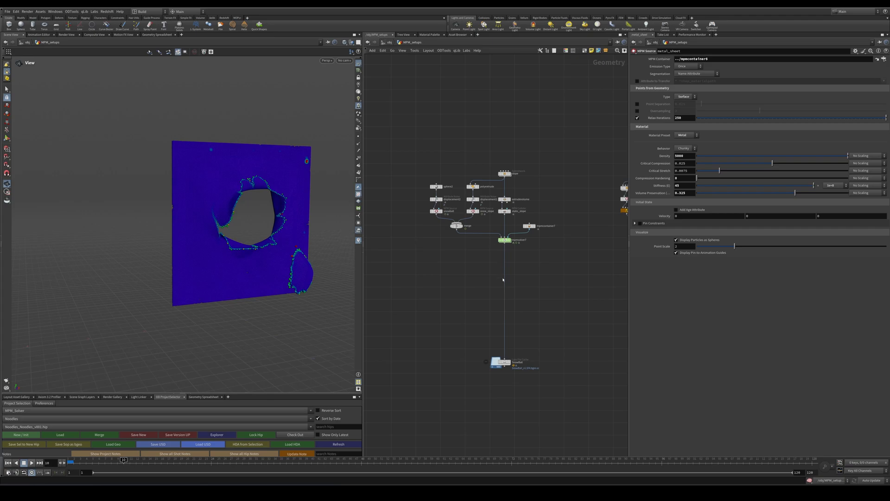
pyautogui.scroll(6, 504, 279)
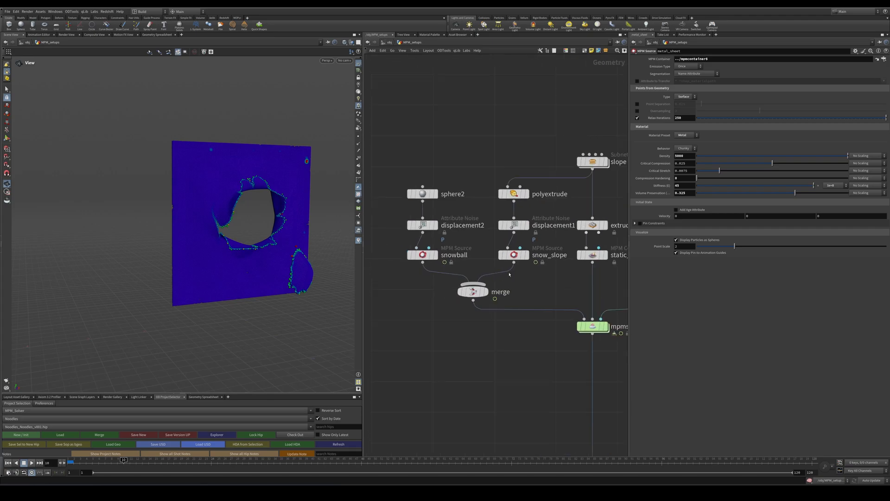
pyautogui.click(423, 255)
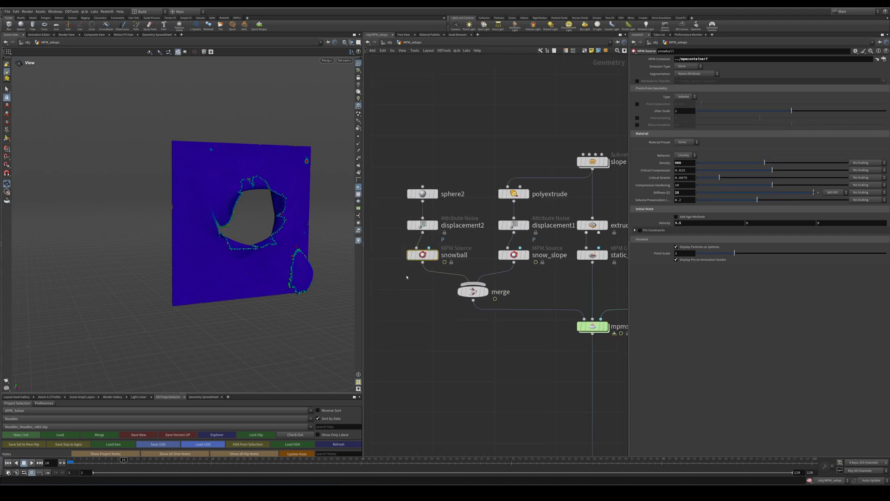
pyautogui.click(436, 255)
pyautogui.press('g')
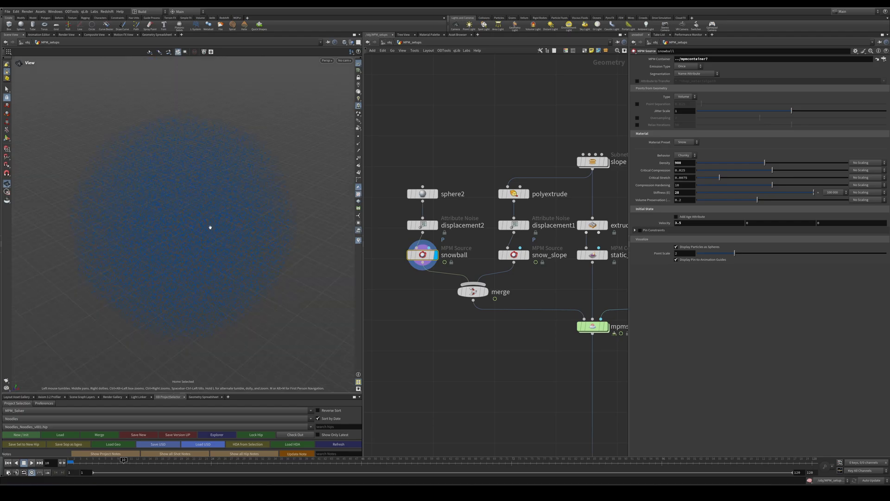
# Display the snow_slope source and the static_slope collider in turn and examine their shapes and collider settings.
pyautogui.scroll(-5, 209, 239)
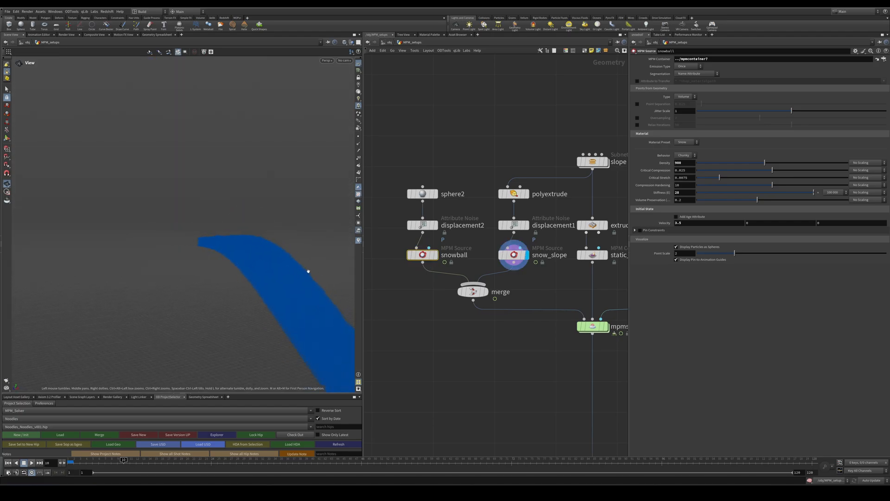
pyautogui.scroll(3, 292, 249)
pyautogui.moveTo(276, 223); pyautogui.dragTo(233, 203, button='middle')
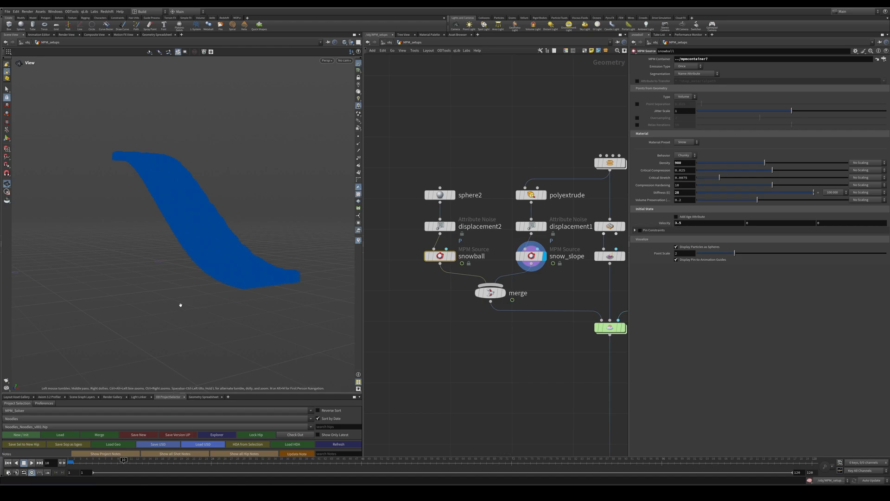
pyautogui.moveTo(181, 305); pyautogui.dragTo(204, 296)
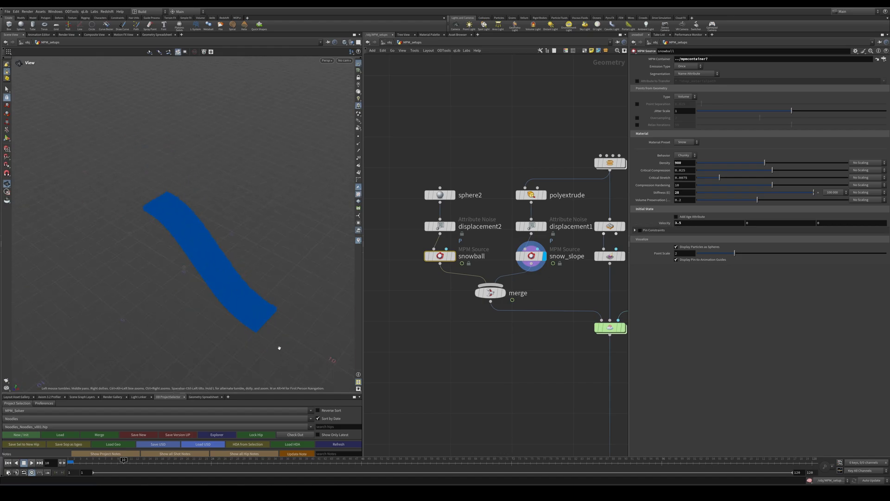
pyautogui.moveTo(548, 286); pyautogui.dragTo(455, 304, button='middle')
pyautogui.scroll(2, 454, 303)
pyautogui.click(544, 267)
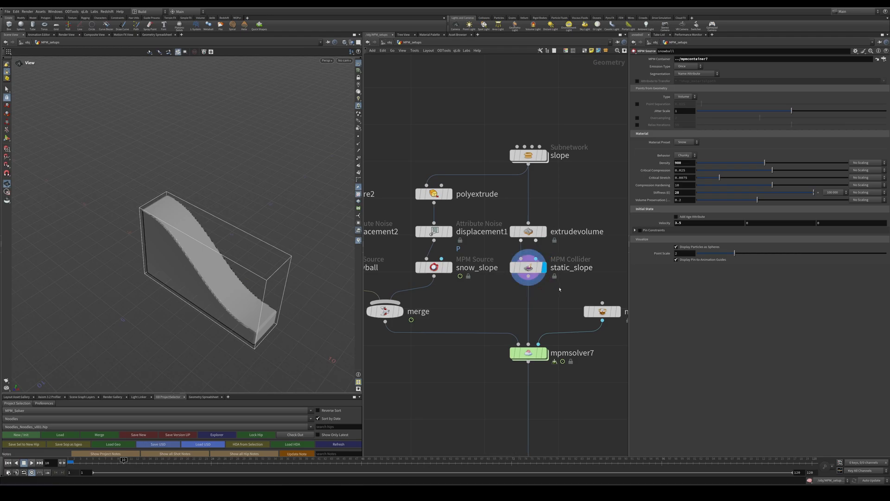
pyautogui.click(545, 269)
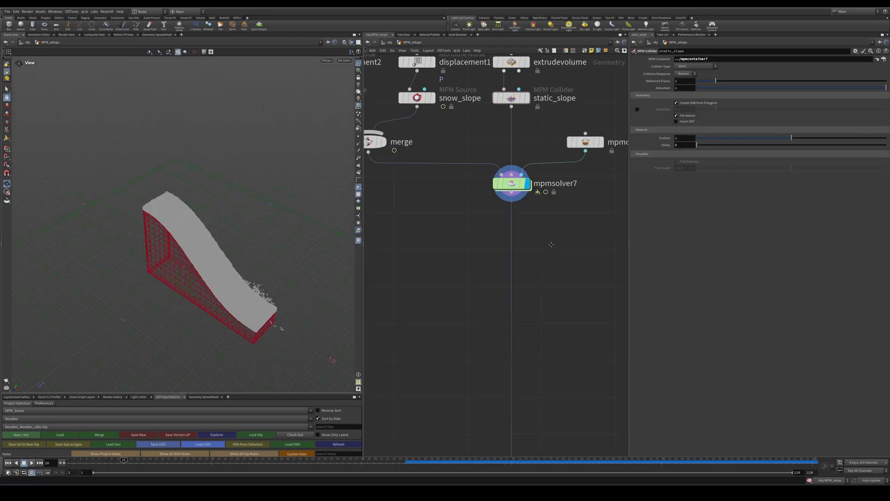
# Display the SnowBall file cache and reset the viewport to a fresh Scene View.
pyautogui.scroll(-3, 496, 232)
pyautogui.moveTo(479, 360); pyautogui.dragTo(576, 419)
pyautogui.click(95, 11)
pyautogui.click(104, 33)
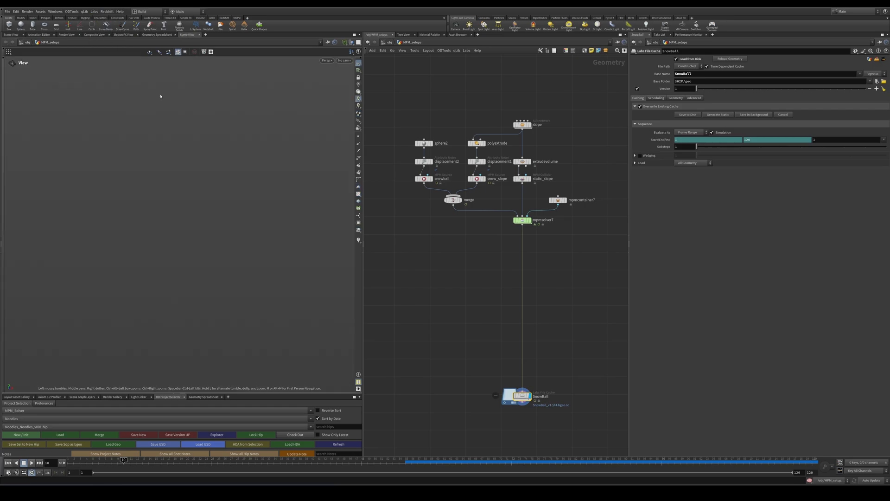
pyautogui.scroll(3, 223, 195)
pyautogui.moveTo(255, 204); pyautogui.dragTo(188, 243)
# Add a Particle Fluid Surface node below the SnowBall cache and set its particle separation to 0.02.
pyautogui.moveTo(490, 376); pyautogui.dragTo(492, 298, button='middle')
pyautogui.press('Tab')
pyautogui.write('filu')
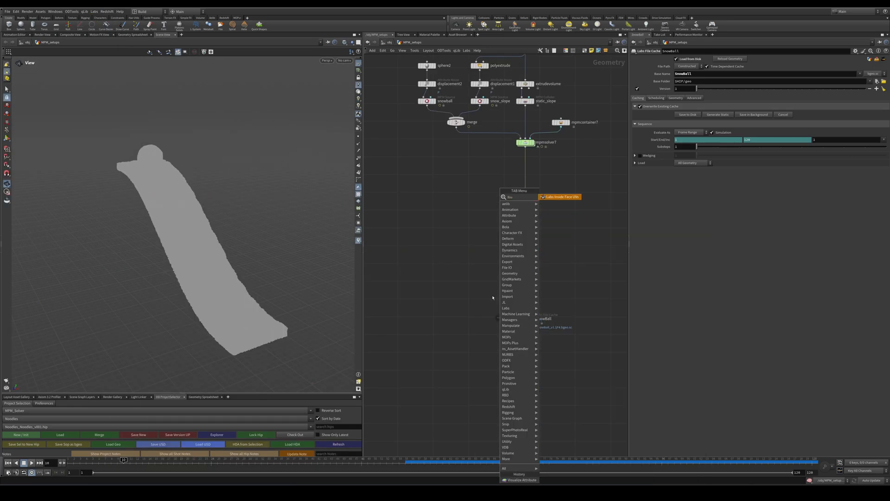
pyautogui.press('BackSpace')
pyautogui.press('BackSpace')
pyautogui.press('BackSpace')
pyautogui.press('BackSpace')
pyautogui.write('partf')
pyautogui.press('Down')
pyautogui.press('Down')
pyautogui.press('Up')
pyautogui.press('Return')
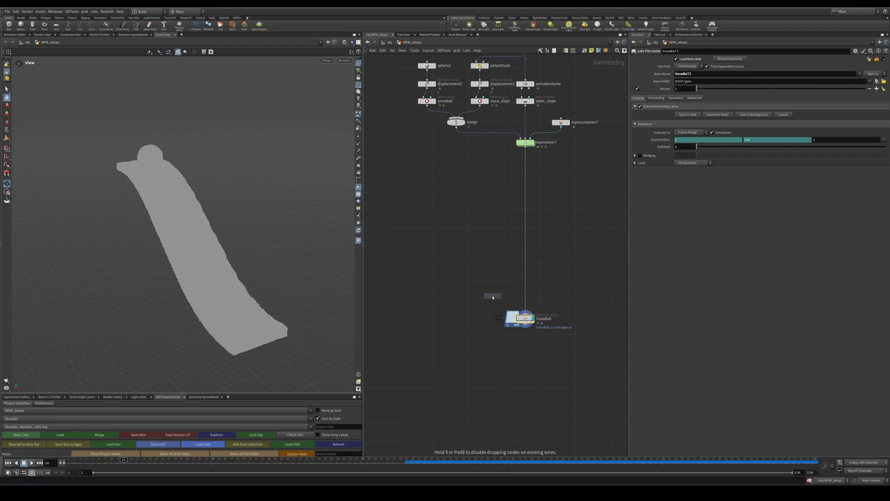
pyautogui.click(523, 337)
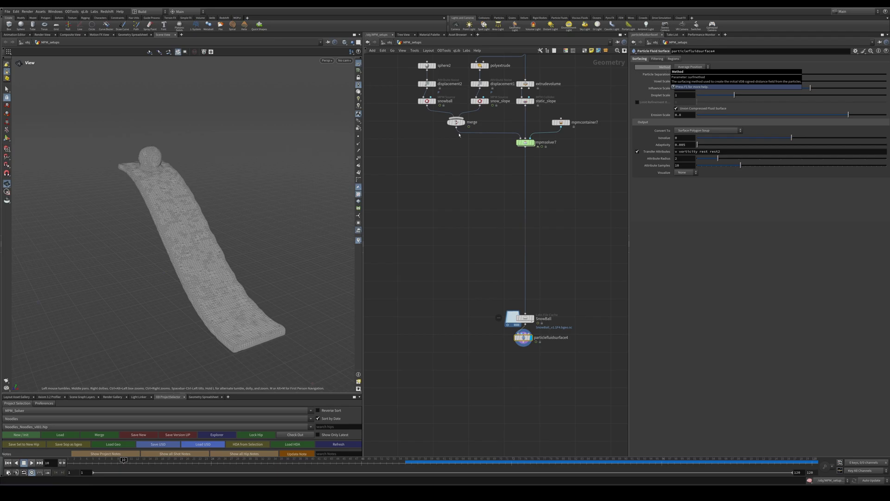
pyautogui.moveTo(223, 216); pyautogui.dragTo(171, 194)
pyautogui.click(421, 247)
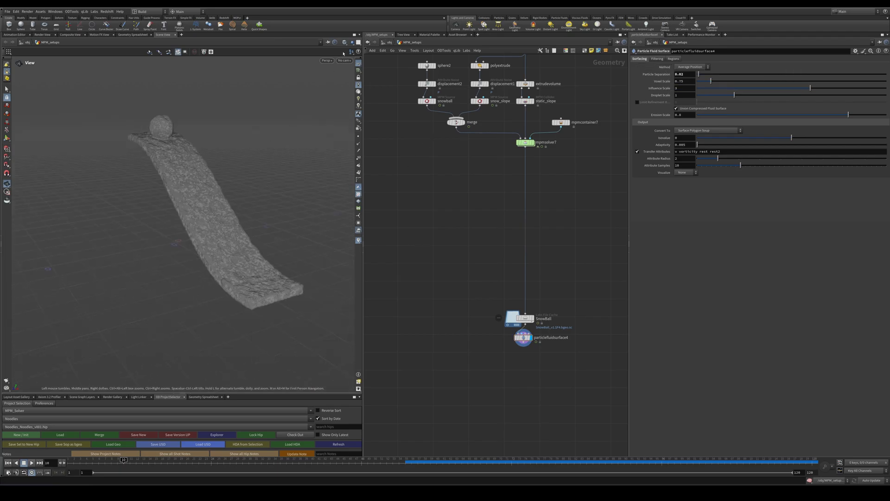
# Change the viewport lighting to shade the snow surface and display the SnowBall cache again.
pyautogui.click(351, 43)
pyautogui.click(360, 107)
pyautogui.moveTo(214, 175)
pyautogui.mouseDown()
pyautogui.moveTo(198, 196)
pyautogui.moveTo(205, 194)
pyautogui.mouseUp()
pyautogui.click(360, 94)
pyautogui.moveTo(254, 179); pyautogui.dragTo(199, 208)
pyautogui.click(532, 318)
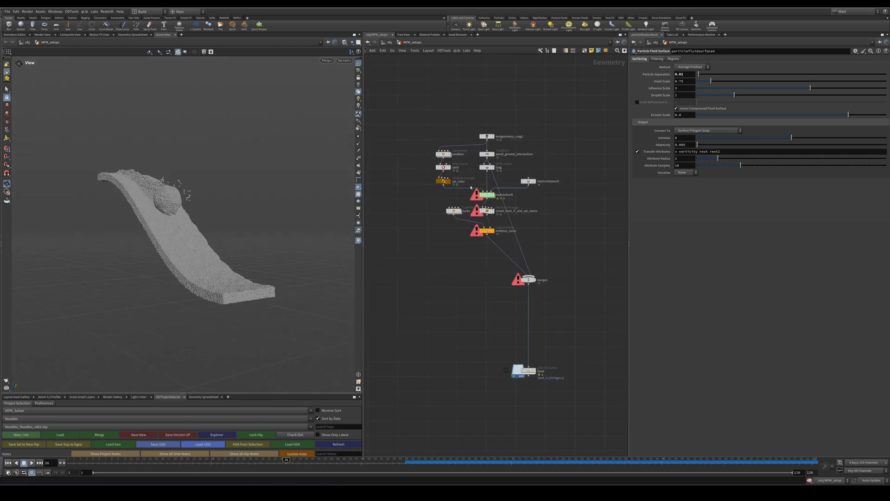
# Go to the sand setup and display its testgeometry_crag1, sandbox and sand nodes in turn.
pyautogui.scroll(3, 503, 269)
pyautogui.scroll(-2, 492, 271)
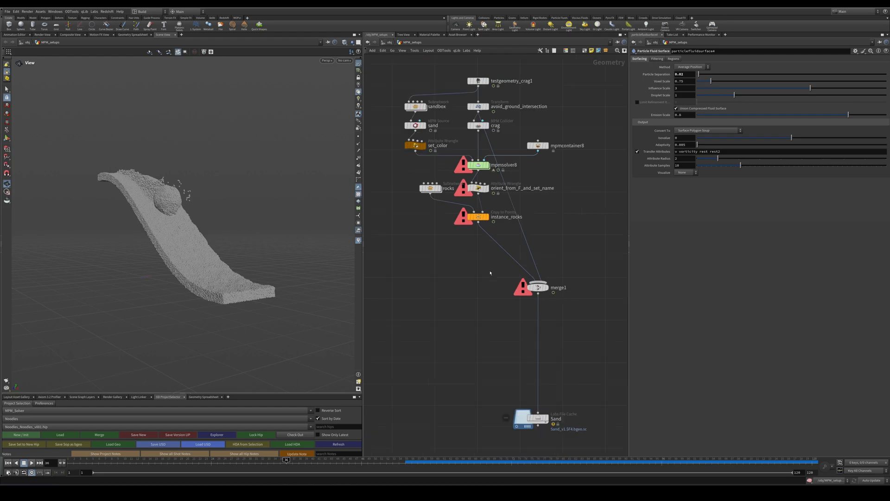
pyautogui.moveTo(481, 262); pyautogui.dragTo(486, 304, button='middle')
pyautogui.click(493, 157)
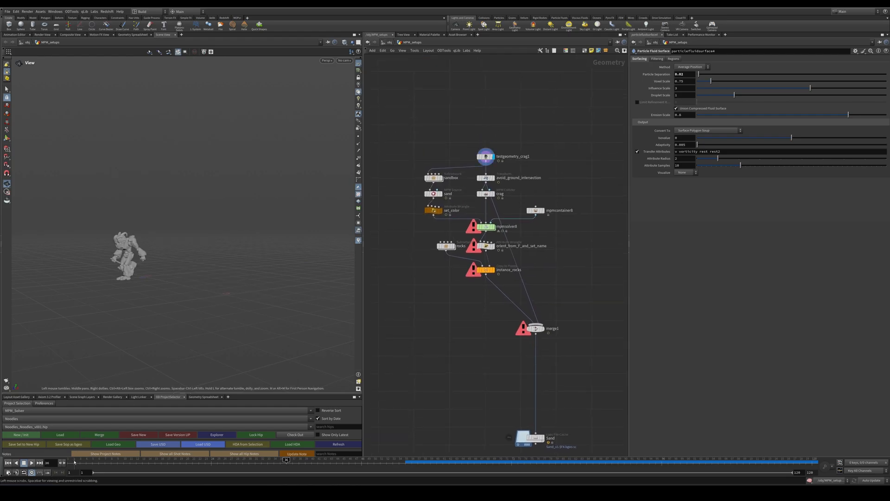
pyautogui.click(442, 178)
pyautogui.moveTo(139, 255); pyautogui.dragTo(168, 218)
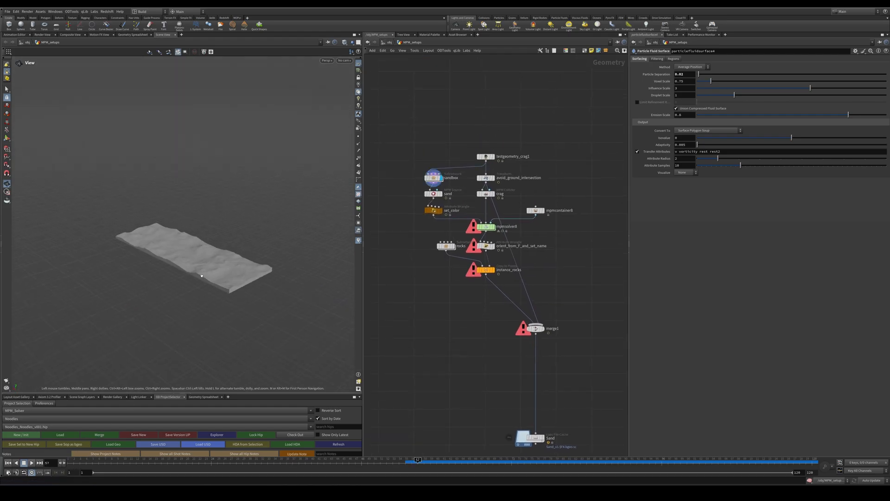
pyautogui.click(434, 194)
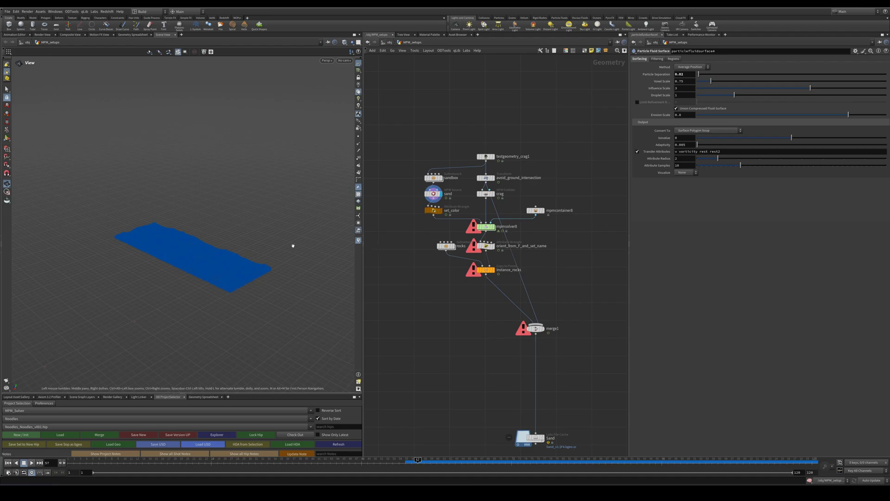
pyautogui.moveTo(251, 256); pyautogui.dragTo(211, 265)
# Examine the set_color wrangle's colour ramp and display the mpmsolver8 result with the crag collider.
pyautogui.click(426, 210)
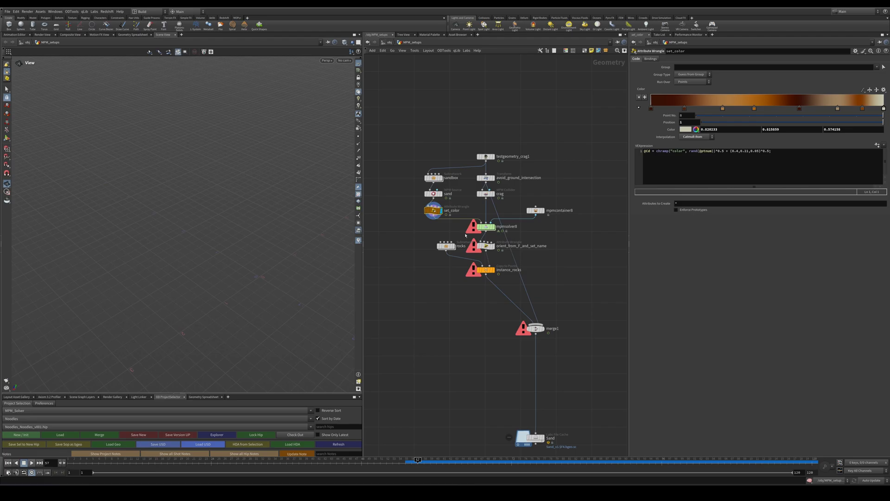
pyautogui.click(493, 226)
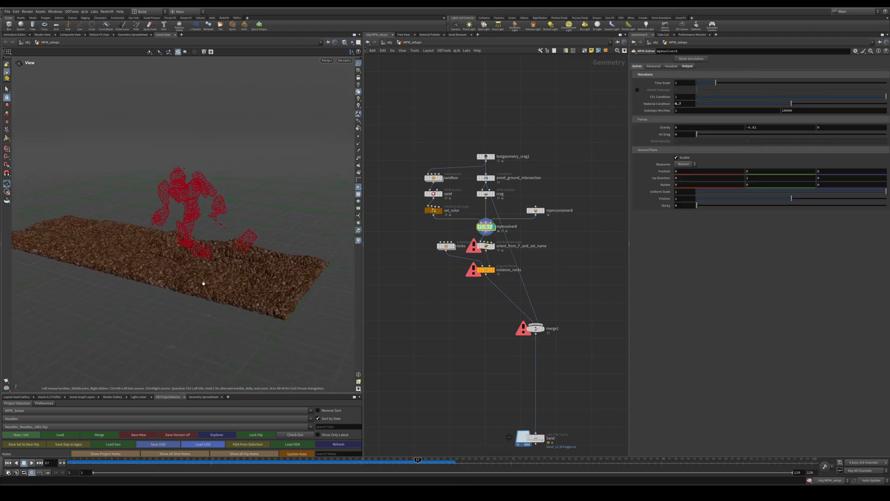
pyautogui.moveTo(255, 280); pyautogui.dragTo(225, 297)
# Display instance_rocks and examine the rocks, Copy to Points and orient_from_F_and_set_name nodes behind it.
pyautogui.click(494, 269)
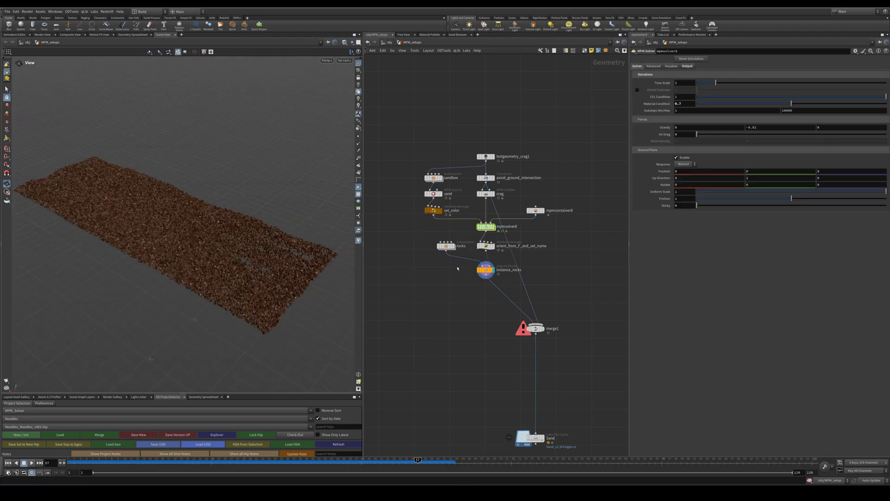
pyautogui.click(446, 246)
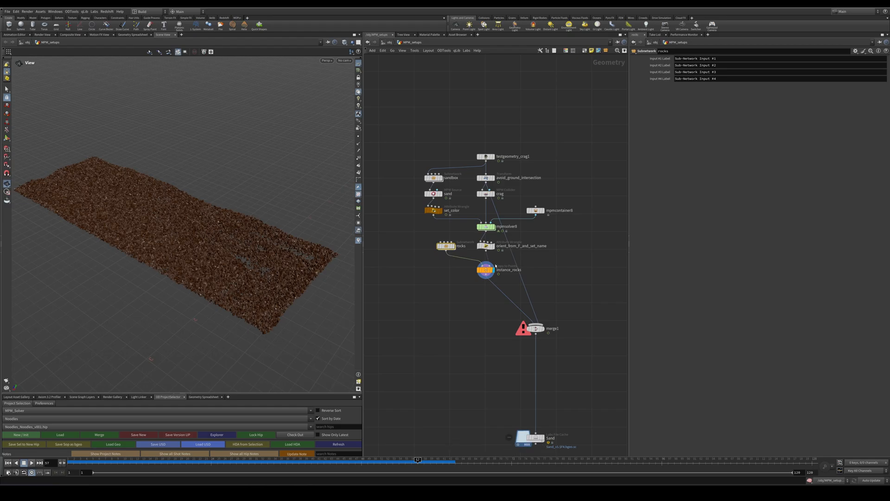
pyautogui.moveTo(472, 282)
pyautogui.click(485, 269)
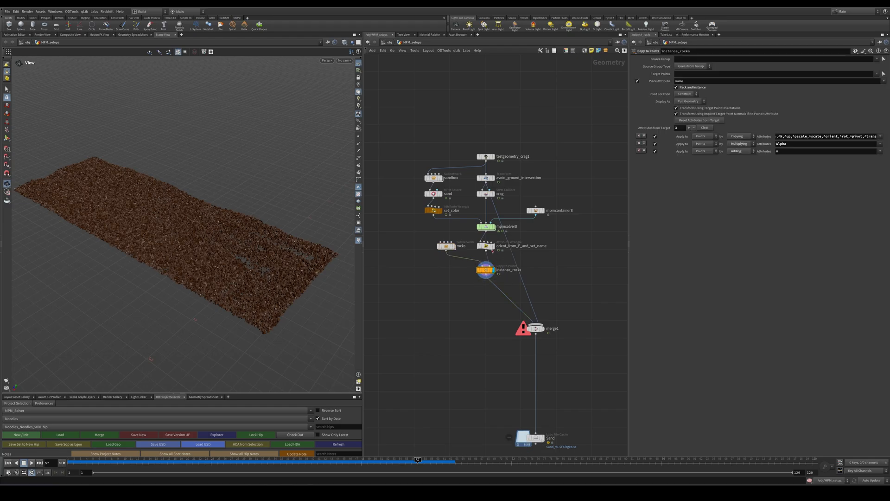
pyautogui.moveTo(484, 247)
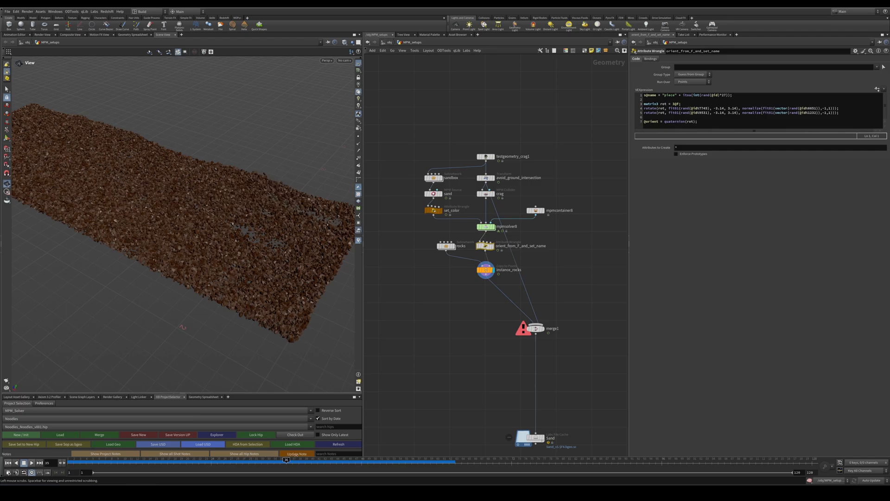
# Display the merge1 node and view the crag character together with the instanced sand from several angles.
pyautogui.scroll(5, 557, 301)
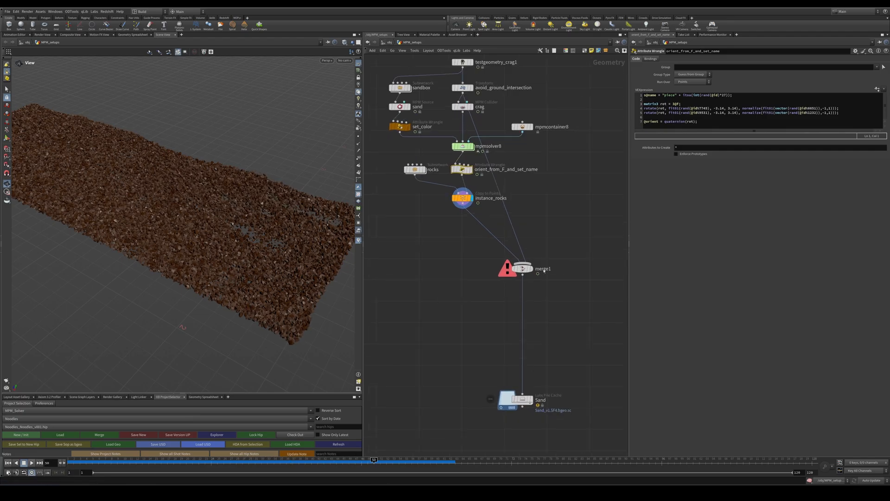
pyautogui.click(530, 250)
pyautogui.moveTo(194, 177)
pyautogui.mouseDown()
pyautogui.moveTo(90, 175)
pyautogui.moveTo(193, 168)
pyautogui.mouseUp()
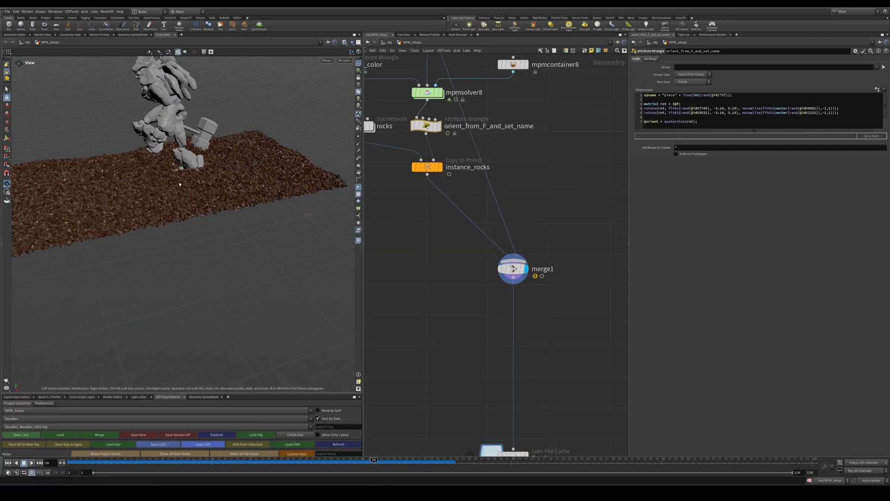
pyautogui.scroll(-3, 143, 191)
pyautogui.moveTo(143, 191); pyautogui.dragTo(195, 183)
pyautogui.scroll(-3, 195, 183)
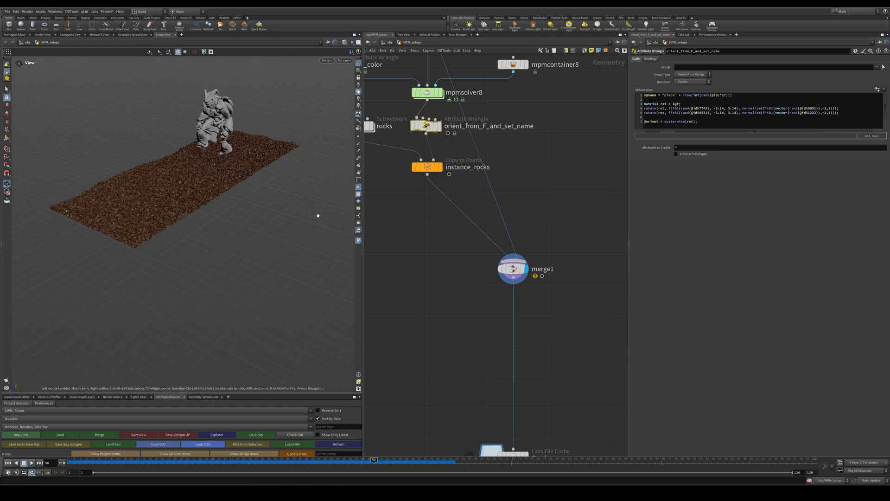
# Display the Sand file cache and scrub through its cached animation.
pyautogui.moveTo(528, 328); pyautogui.dragTo(509, 249, button='middle')
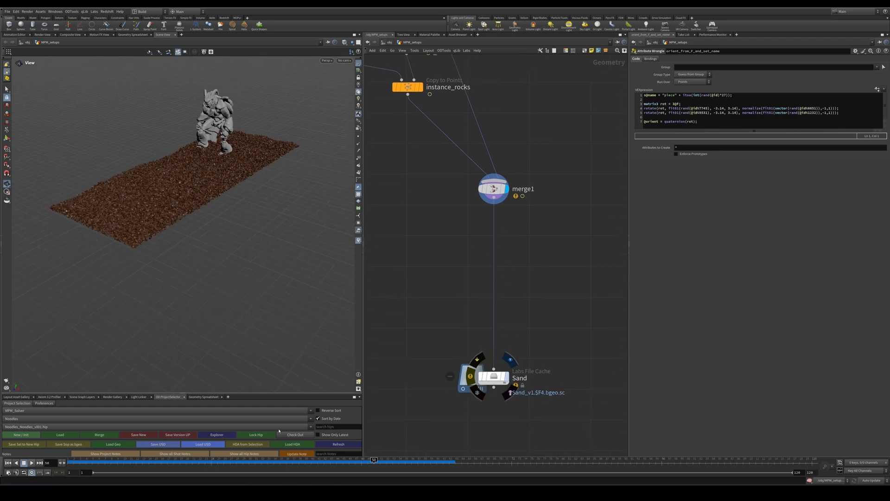
pyautogui.click(509, 384)
pyautogui.moveTo(203, 461); pyautogui.dragTo(299, 461)
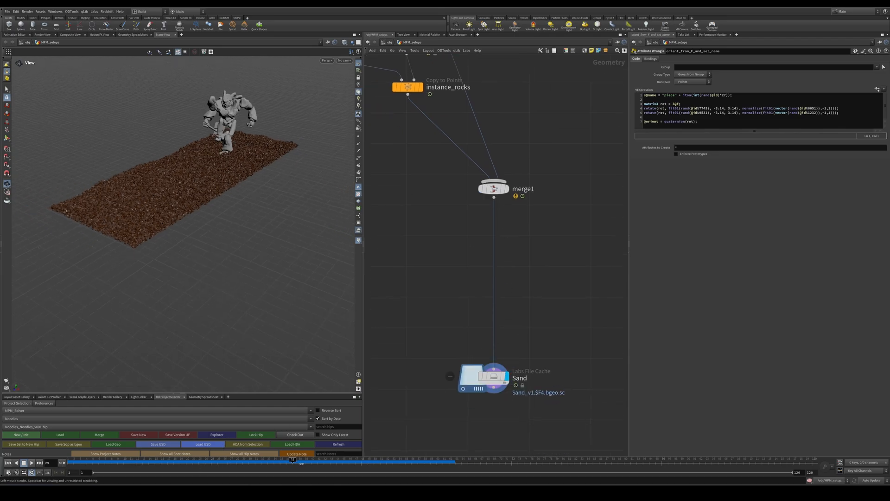
# Go to the wheel setup in the network and display its Wheel_spin file cache.
pyautogui.moveTo(584, 227); pyautogui.dragTo(456, 249, button='middle')
pyautogui.scroll(-2, 456, 249)
pyautogui.moveTo(504, 206); pyautogui.dragTo(350, 284, button='middle')
pyautogui.scroll(-3, 411, 275)
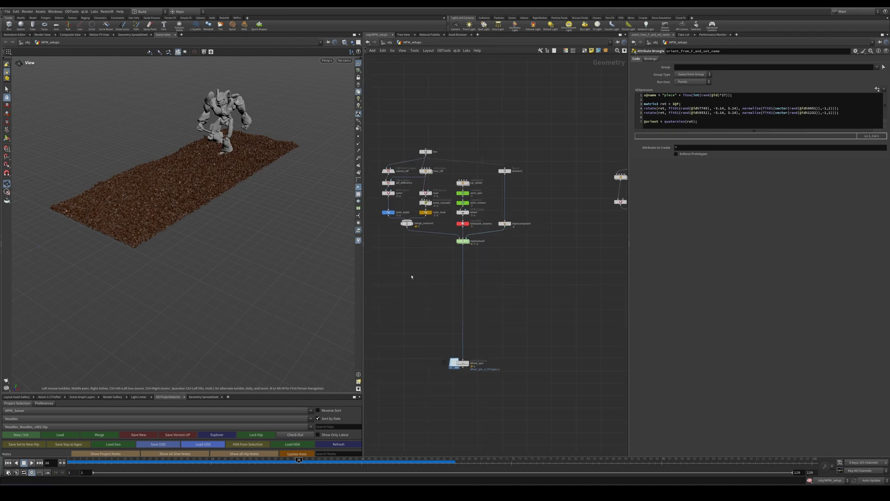
pyautogui.moveTo(439, 253); pyautogui.dragTo(456, 273, button='middle')
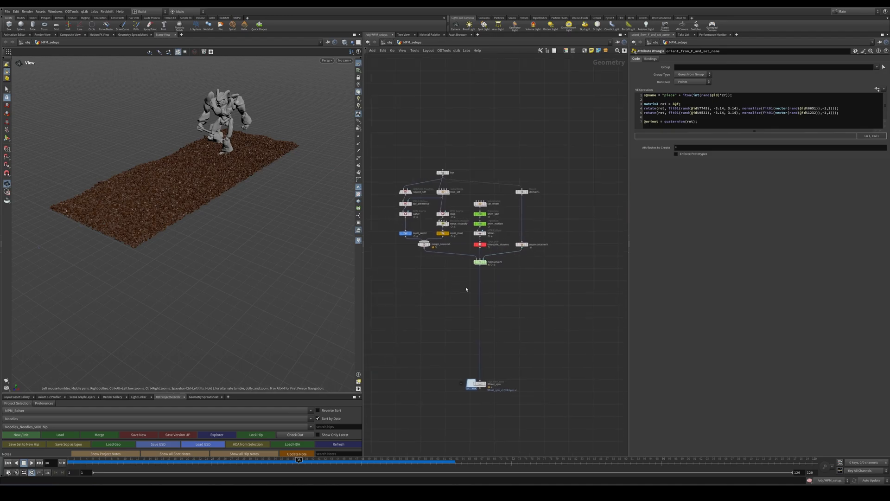
pyautogui.scroll(3, 470, 348)
pyautogui.hotkey('ctrl', 'Left')
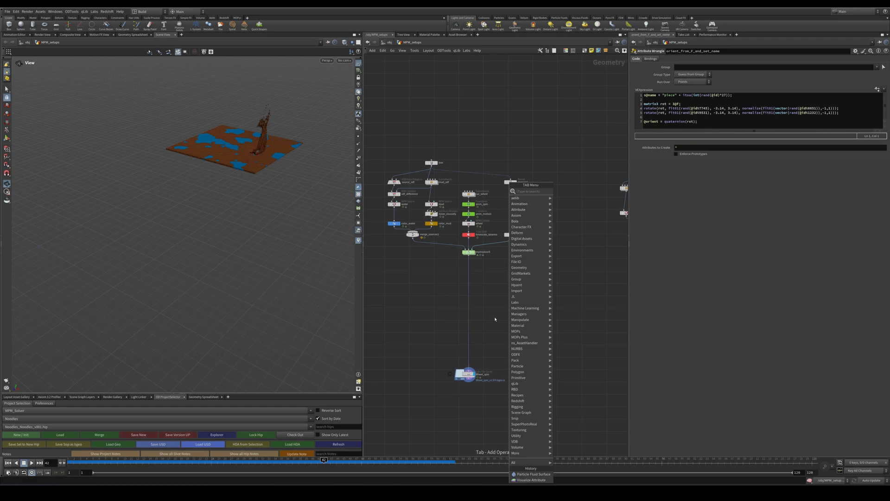
# Add a Merge node below the Wheel_spin cache, connect Wheel_spin and timescale_slowmo to it, and display the merged result.
pyautogui.moveTo(526, 189)
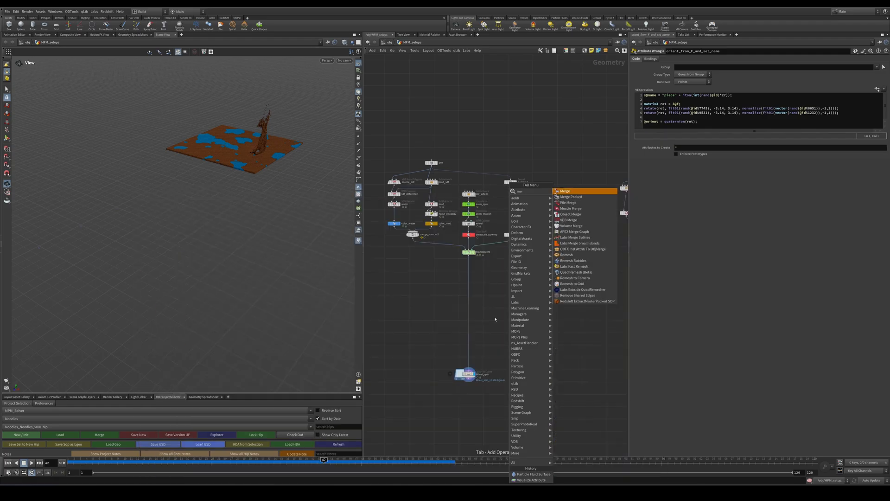
pyautogui.click(587, 191)
pyautogui.click(501, 406)
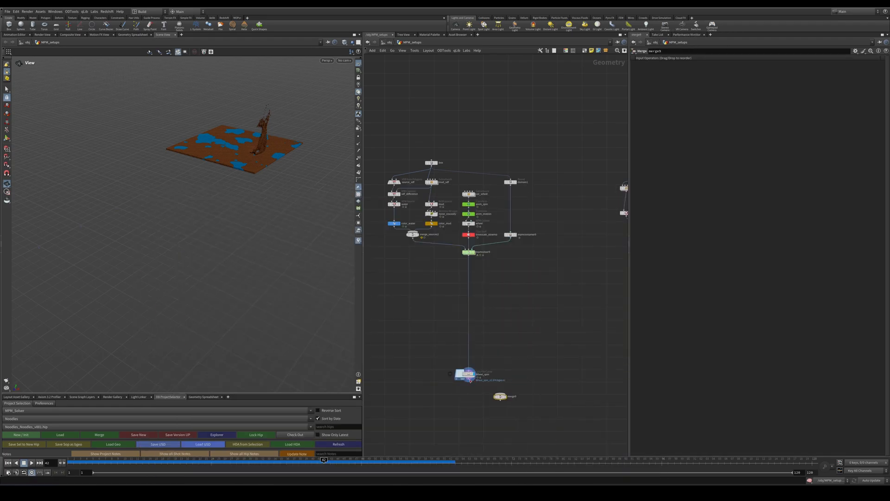
pyautogui.moveTo(469, 380); pyautogui.dragTo(499, 394)
pyautogui.scroll(4, 447, 207)
pyautogui.moveTo(442, 198); pyautogui.dragTo(471, 197, button='middle')
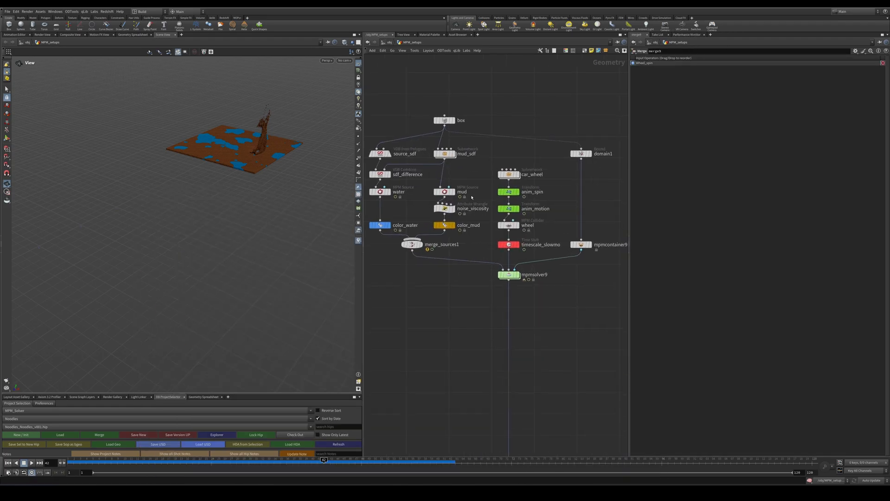
pyautogui.moveTo(510, 229)
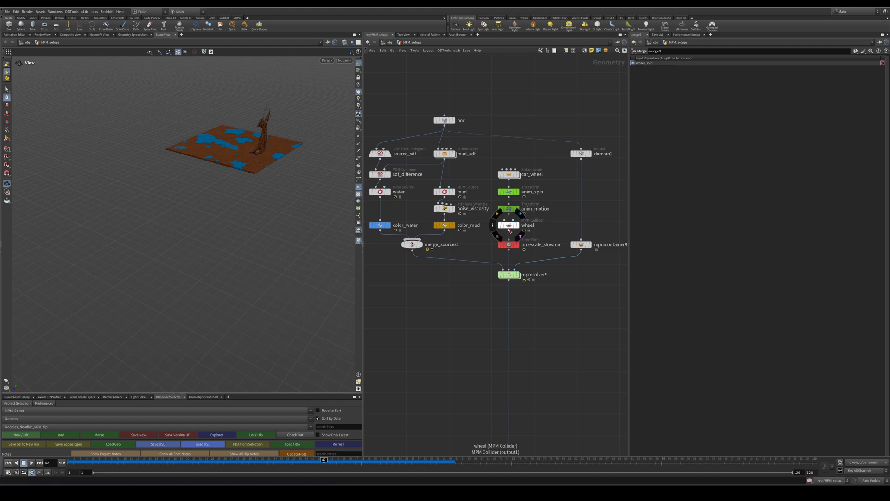
pyautogui.moveTo(508, 249); pyautogui.dragTo(473, 324)
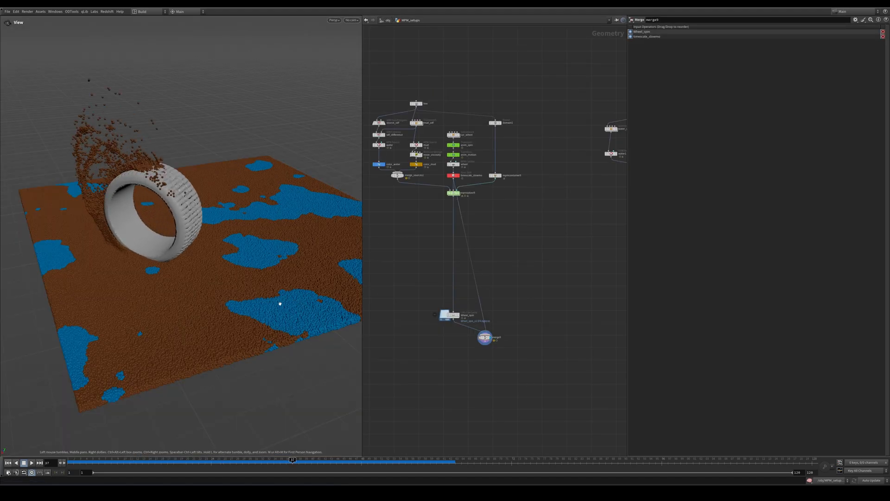
# Display the mud_sdf subnetwork in the wheel setup's source branch to view the mud shape.
pyautogui.moveTo(428, 208); pyautogui.dragTo(485, 279, button='middle')
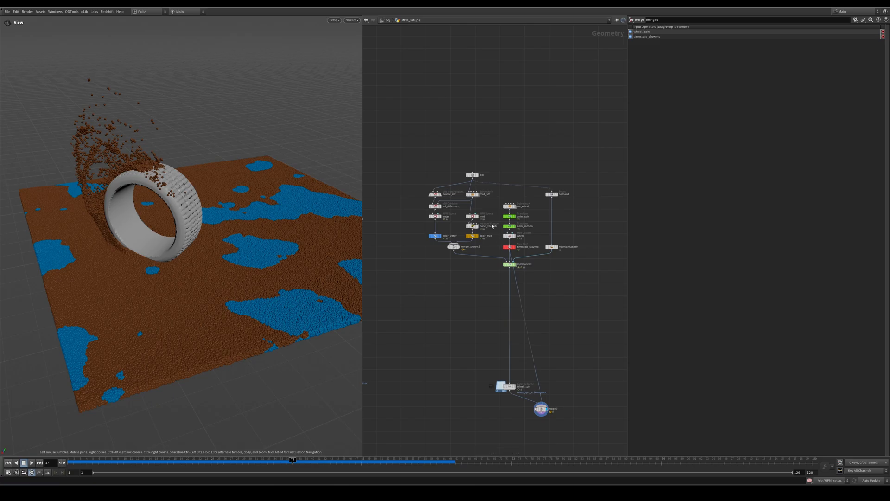
pyautogui.scroll(7, 473, 220)
pyautogui.moveTo(498, 177); pyautogui.dragTo(555, 235, button='middle')
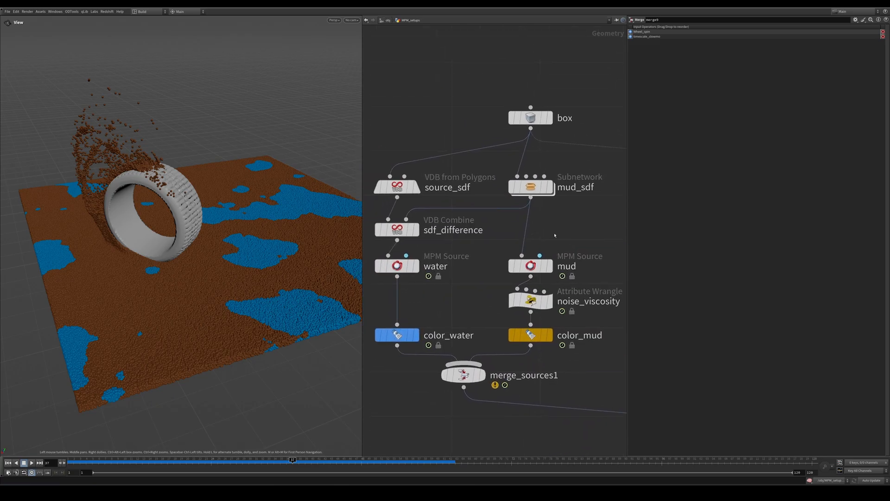
pyautogui.scroll(-2, 551, 235)
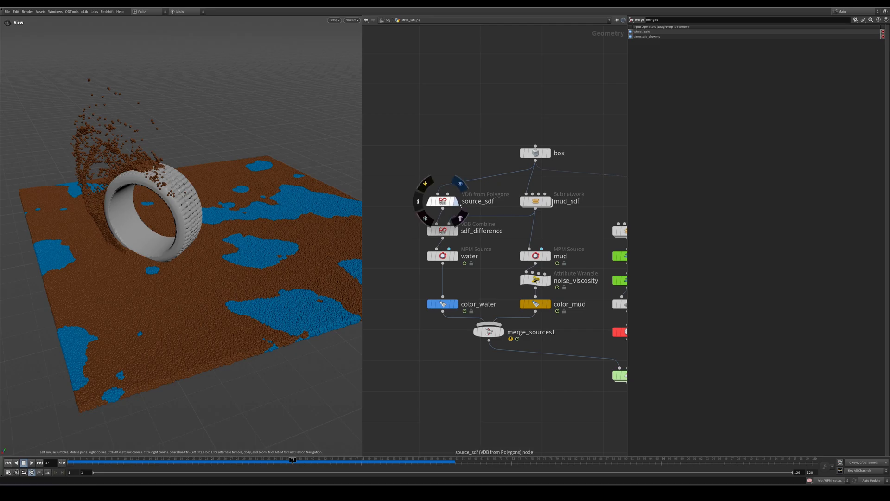
pyautogui.click(550, 201)
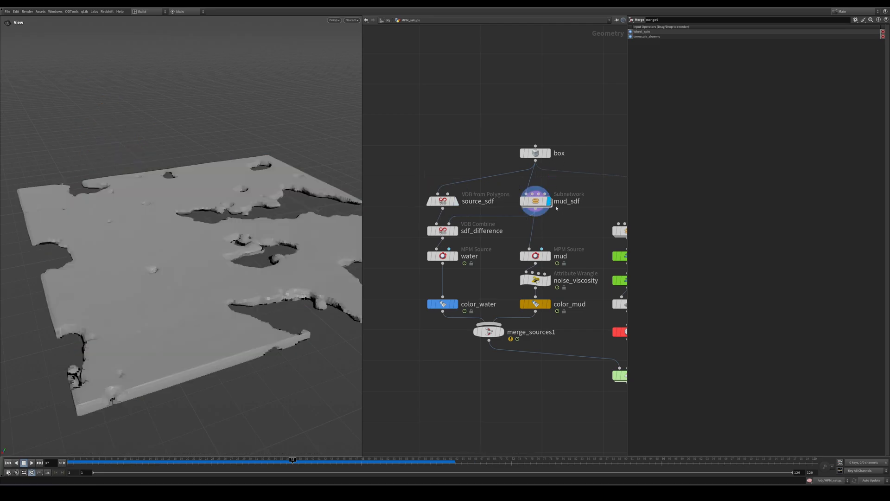
pyautogui.click(538, 197)
# Look inside the mud_sdf subnetwork and review its vdb_density, noise_density and density_to_sdf nodes, and return to the parent network.
pyautogui.doubleClick(536, 201)
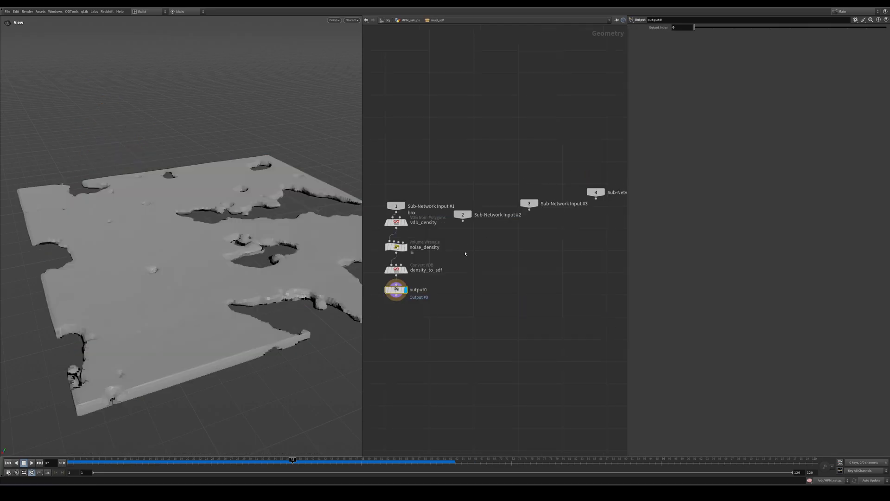
pyautogui.scroll(4, 505, 237)
pyautogui.click(445, 198)
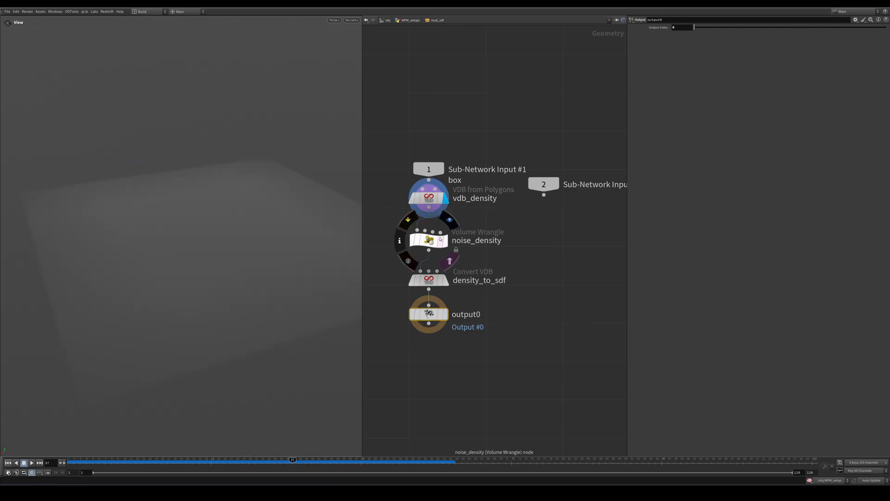
pyautogui.click(445, 240)
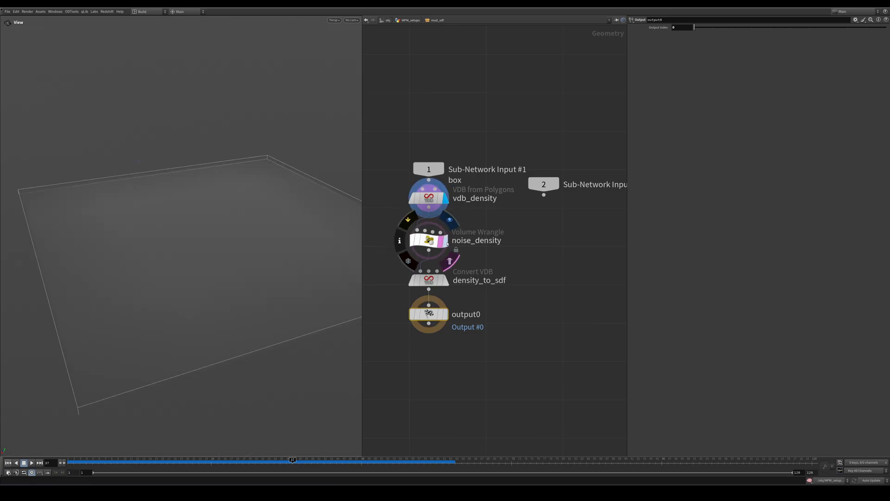
pyautogui.click(445, 282)
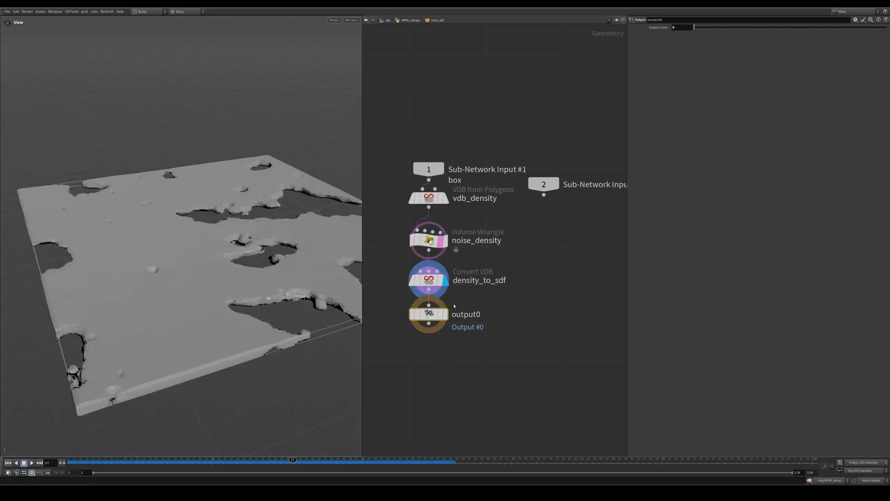
pyautogui.press('u')
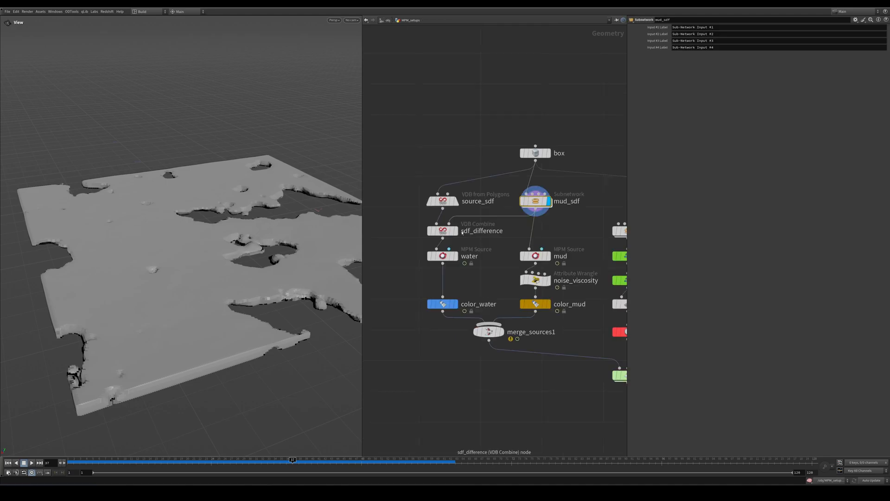
# Display source_sdf and sdf_difference in turn and examine the VDB Combine settings of sdf_difference.
pyautogui.click(456, 201)
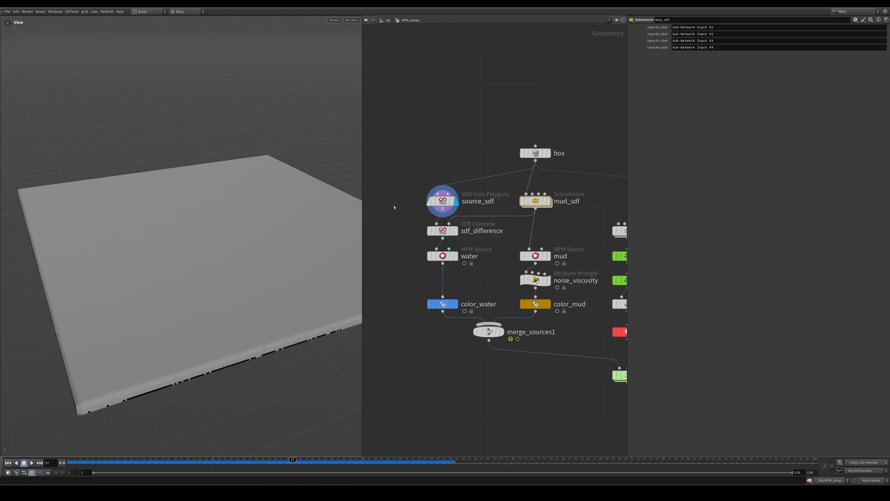
pyautogui.click(456, 231)
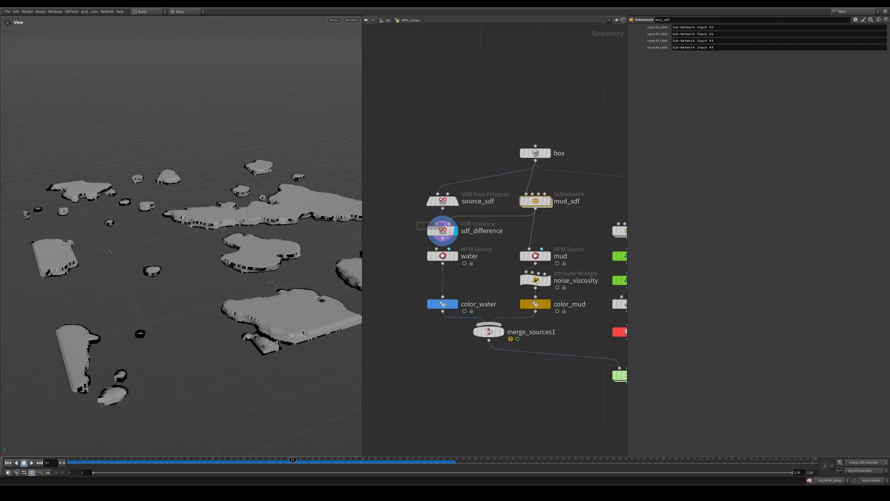
pyautogui.click(451, 233)
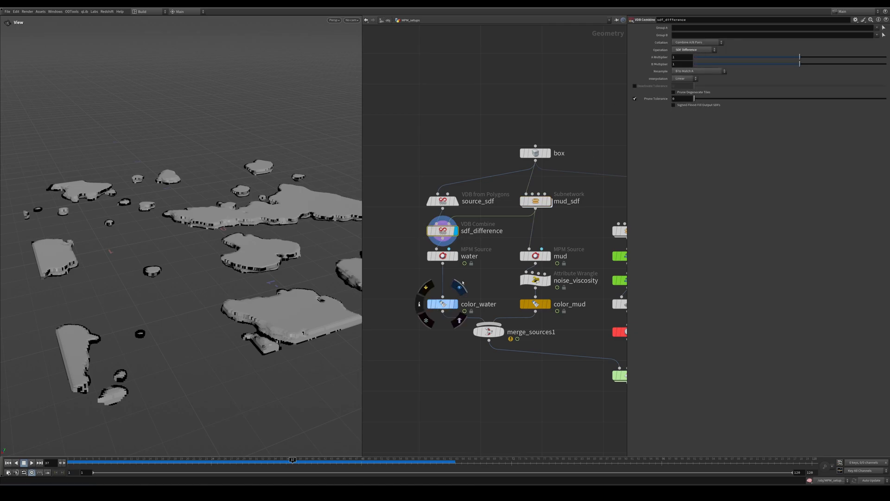
# Examine the water source's material settings, the color_water node and the noise_viscosity wrangle's code.
pyautogui.click(456, 256)
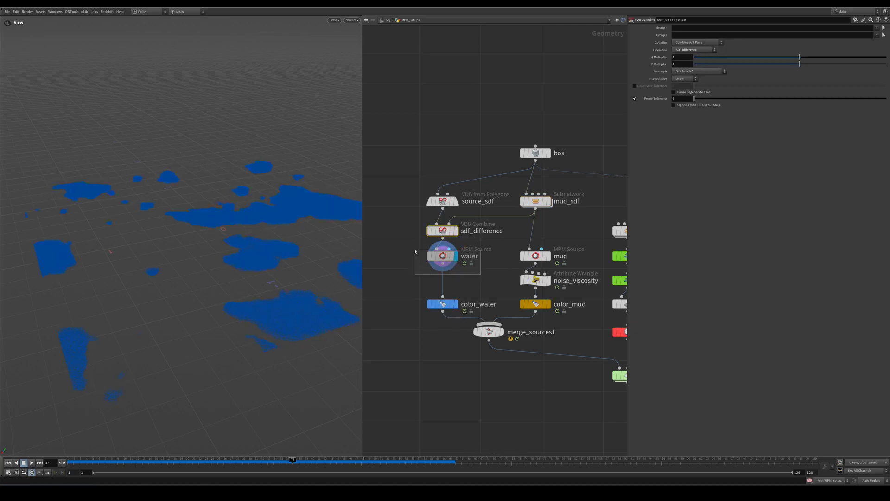
pyautogui.click(443, 256)
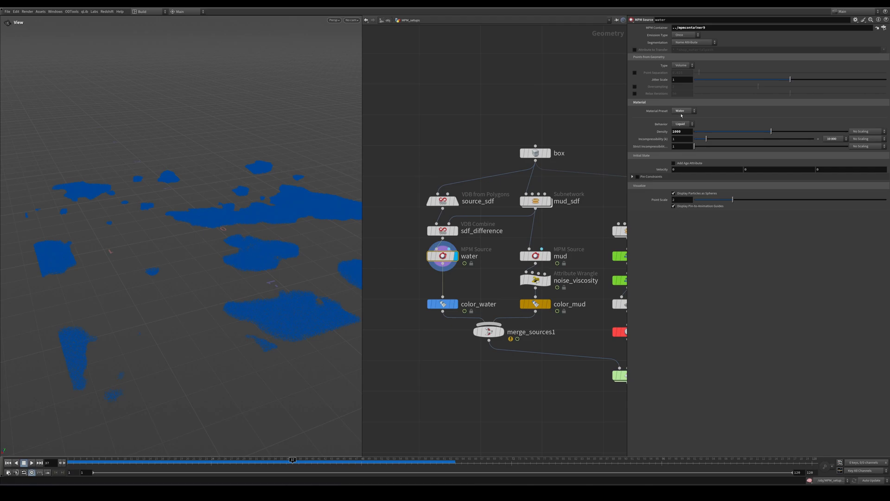
pyautogui.click(457, 303)
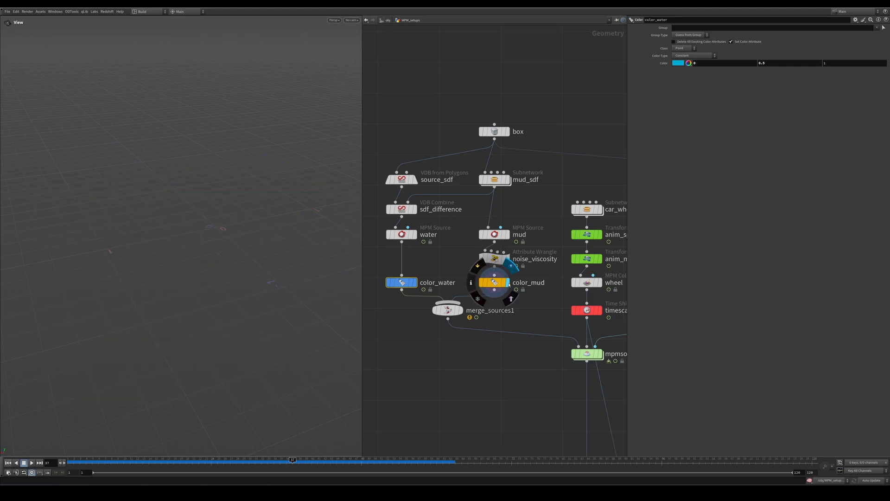
pyautogui.click(495, 258)
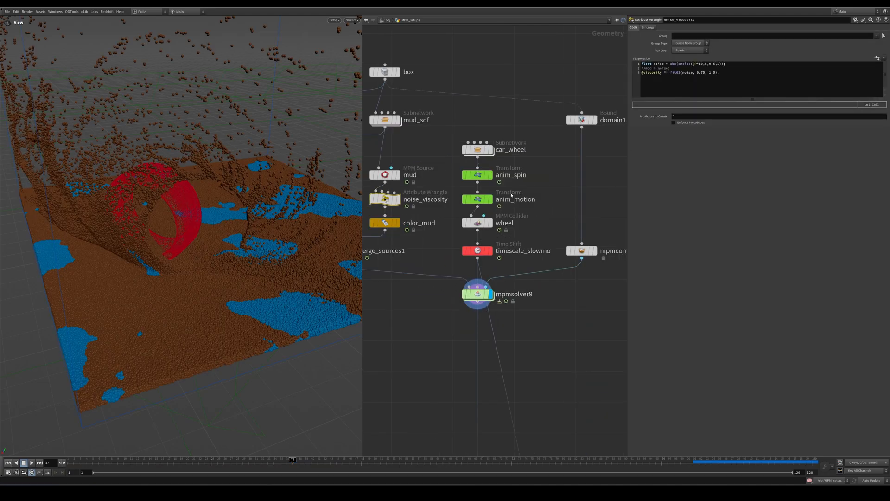
# Display car_wheel, anim_spin and anim_motion in turn and scrub through the wheel's animation.
pyautogui.moveTo(519, 205); pyautogui.dragTo(545, 234, button='middle')
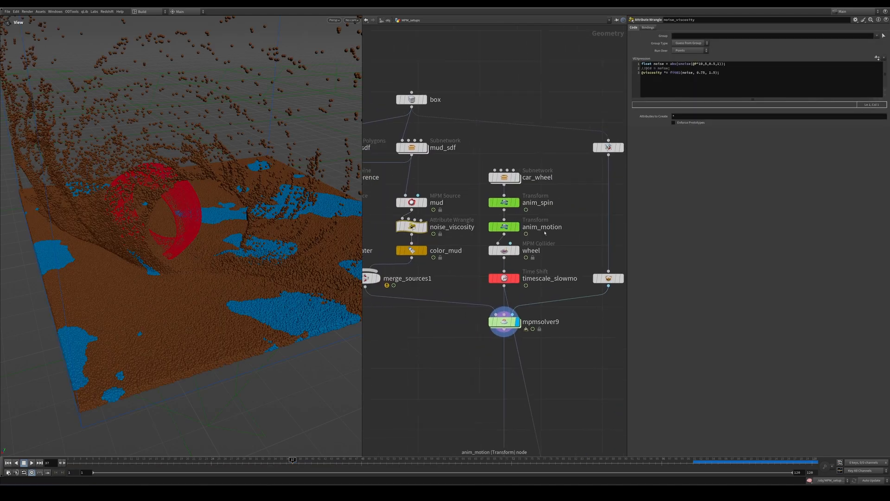
pyautogui.click(517, 177)
pyautogui.click(517, 202)
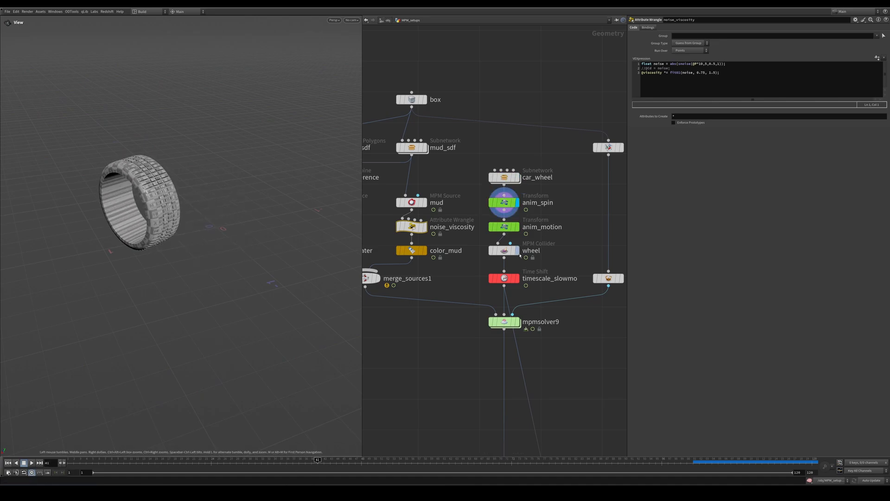
pyautogui.click(517, 227)
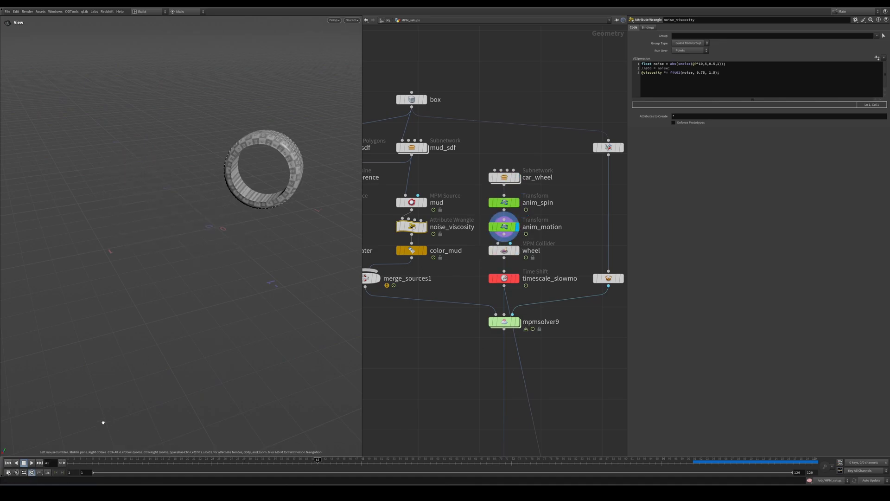
pyautogui.moveTo(78, 461); pyautogui.dragTo(596, 434)
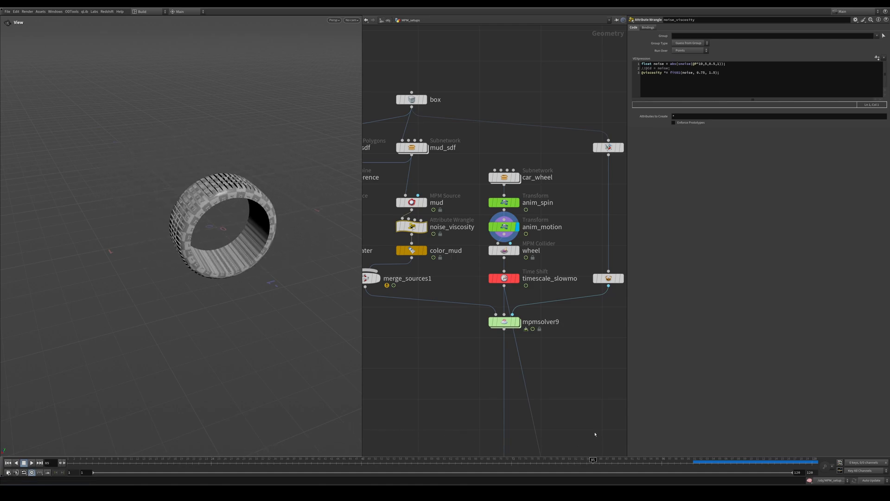
# Display the wheel MPM Collider and the timescale_slowmo Time Shift, and scrub through the retimed wheel motion.
pyautogui.click(517, 251)
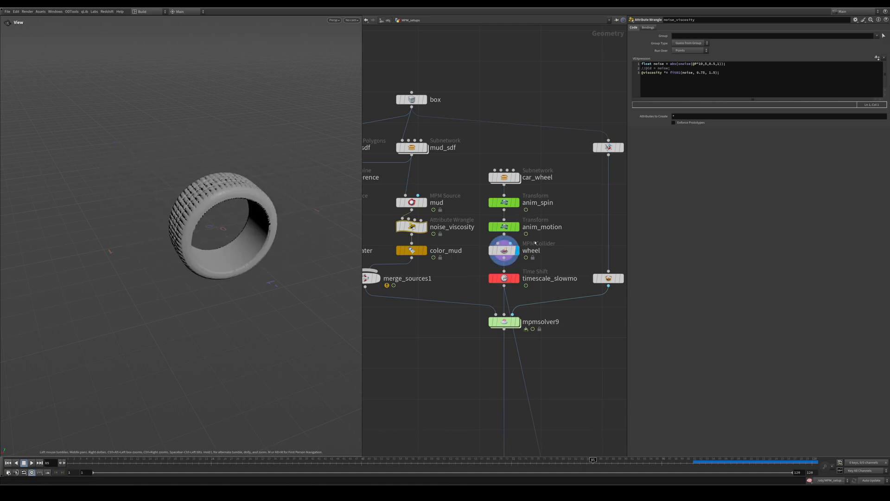
pyautogui.click(517, 279)
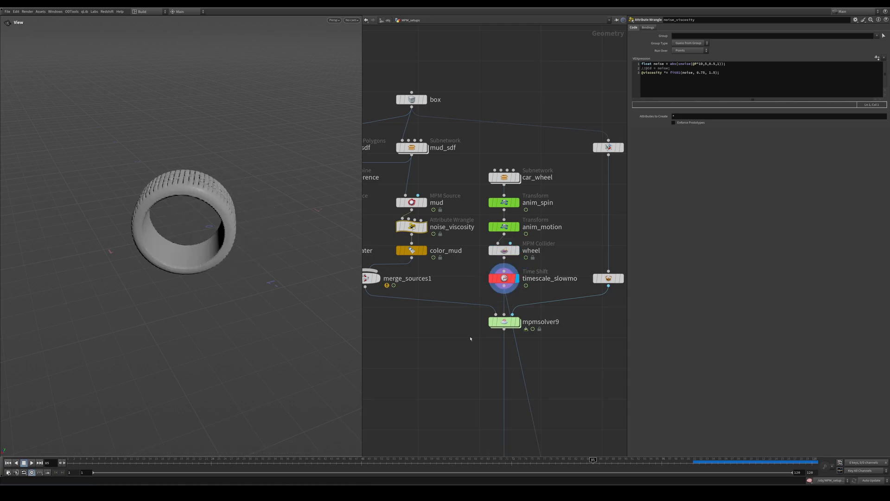
pyautogui.moveTo(131, 460); pyautogui.dragTo(500, 459)
# Display the domain1 bounds and the mpmsolver9 result of the wheel setup.
pyautogui.moveTo(550, 349); pyautogui.dragTo(531, 313, button='middle')
pyautogui.press('h')
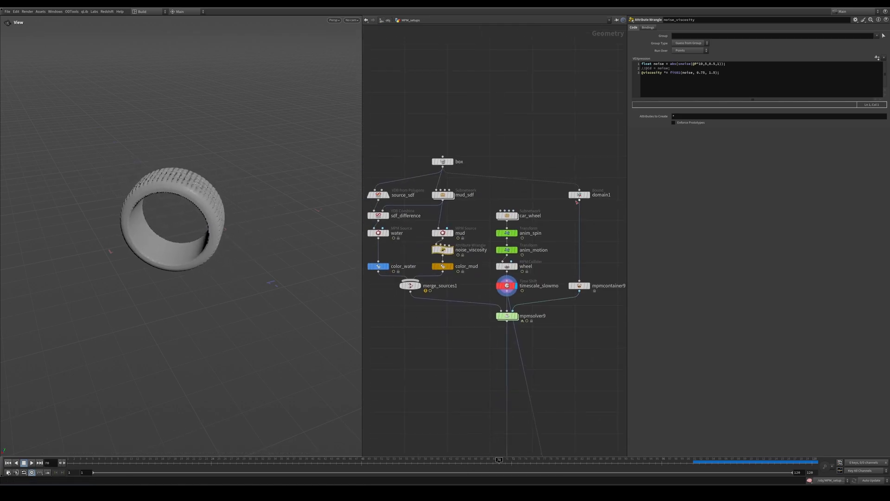
pyautogui.click(587, 198)
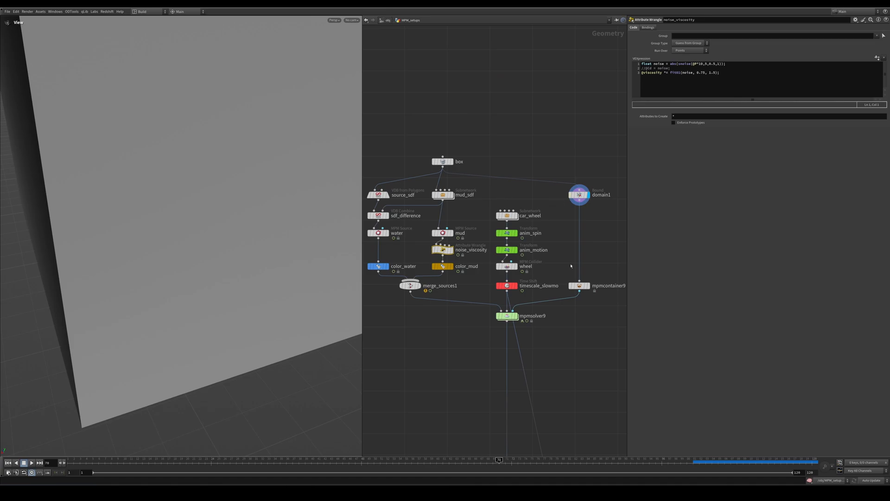
pyautogui.click(517, 316)
# Display the merge9 node and scrub through the cached mud and water simulation with the wheel.
pyautogui.moveTo(576, 464); pyautogui.dragTo(541, 277, button='middle')
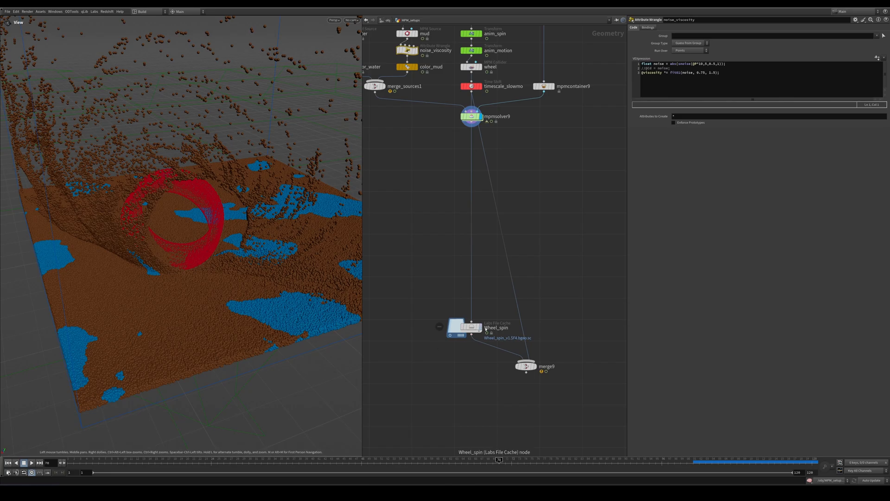
pyautogui.click(524, 366)
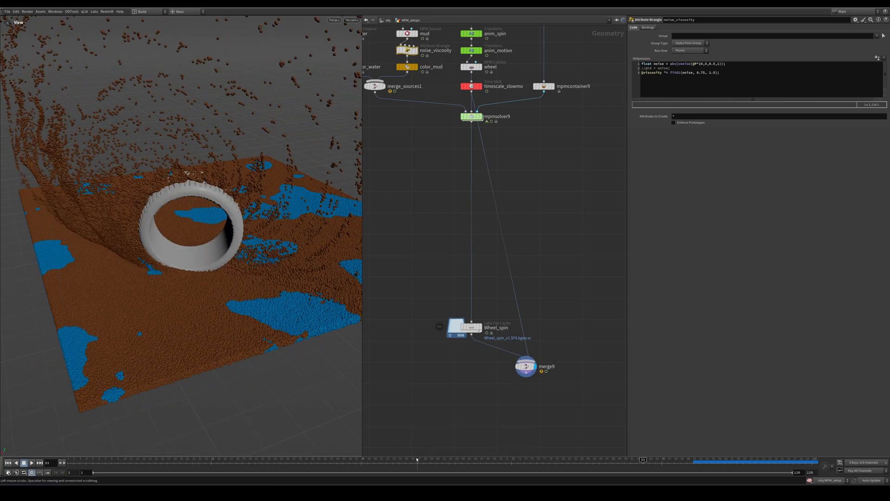
pyautogui.moveTo(412, 460); pyautogui.dragTo(634, 473)
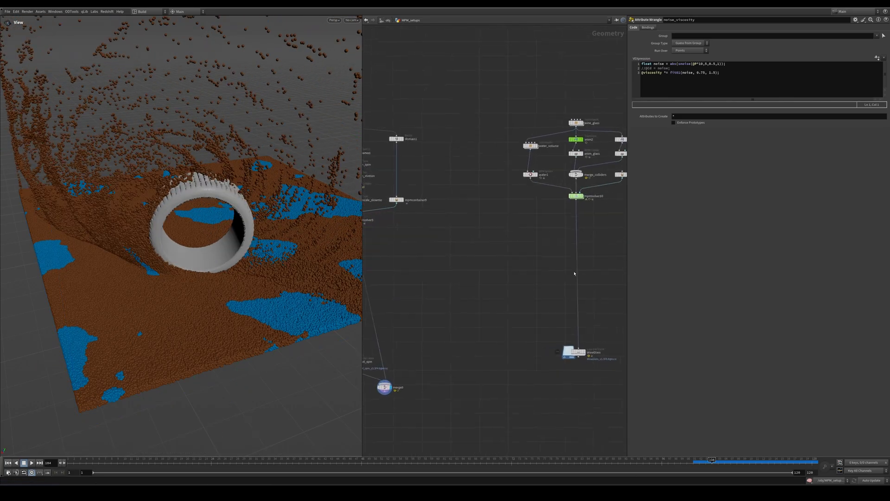
# Display the WineGlass file cache and the water1 MPM Source of the wine glass setup, and examine the source's settings.
pyautogui.moveTo(543, 271); pyautogui.dragTo(437, 297, button='middle')
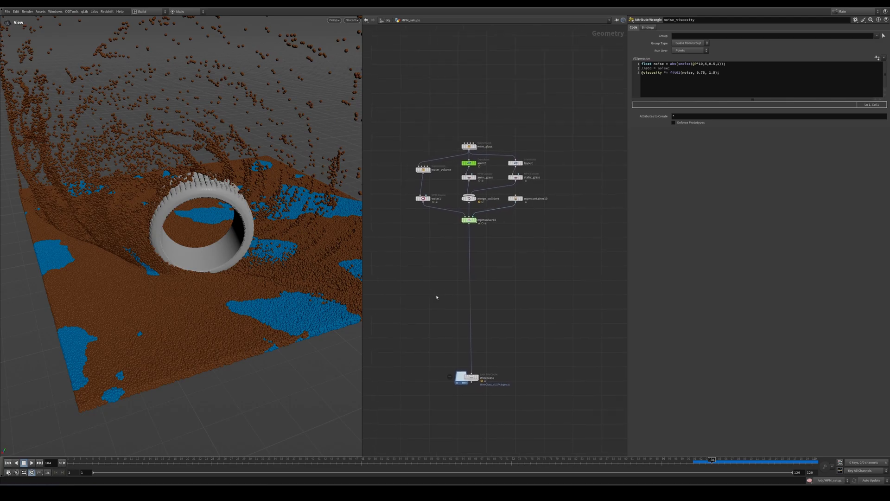
pyautogui.scroll(2, 474, 344)
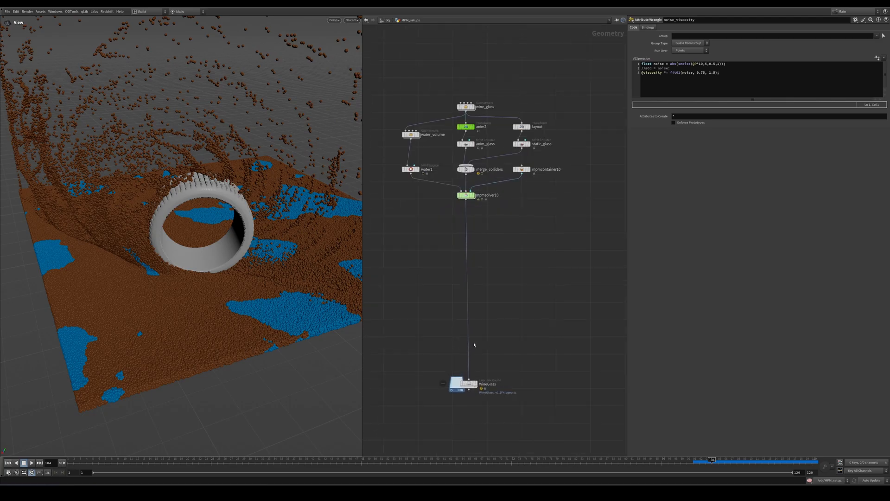
pyautogui.click(478, 383)
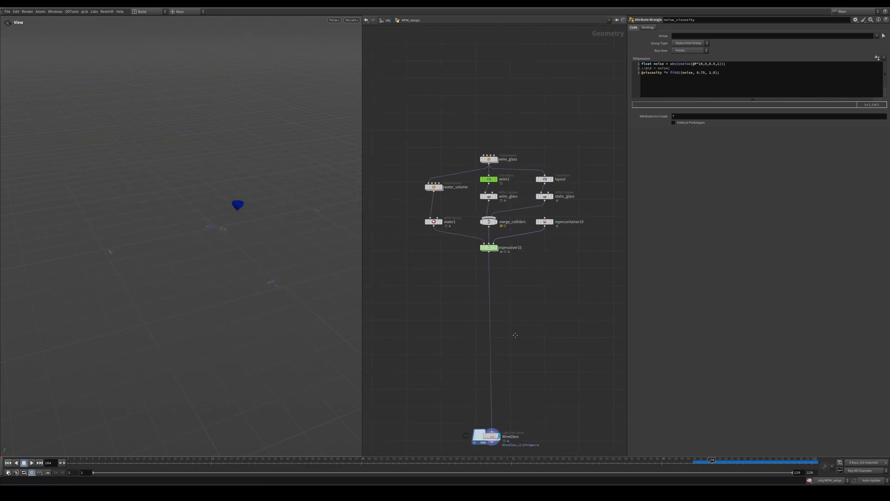
pyautogui.scroll(4, 514, 323)
pyautogui.moveTo(469, 220); pyautogui.dragTo(453, 237, button='middle')
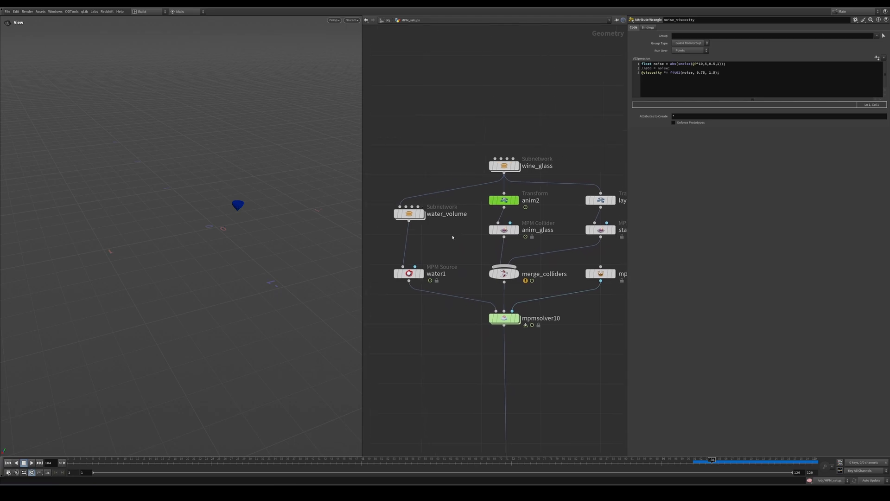
pyautogui.moveTo(440, 246); pyautogui.dragTo(385, 280)
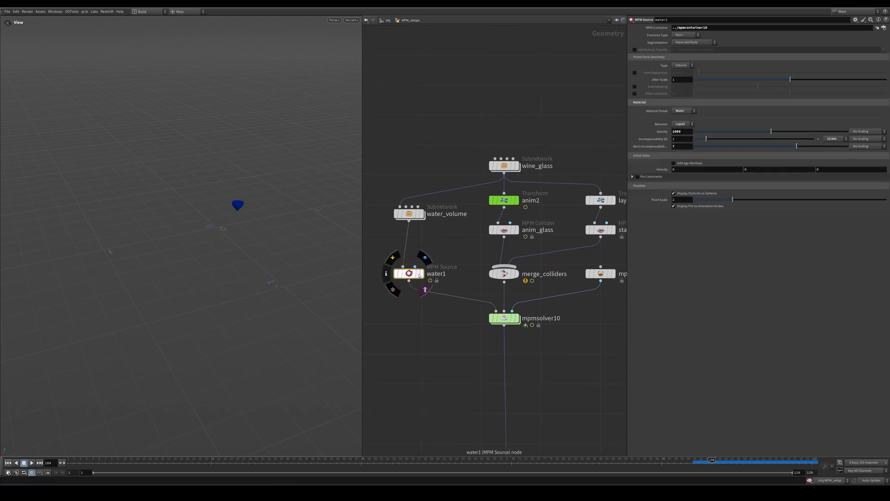
pyautogui.moveTo(474, 256)
pyautogui.mouseDown(button='middle')
pyautogui.moveTo(431, 256)
pyautogui.moveTo(469, 263)
pyautogui.mouseUp(button='middle')
pyautogui.moveTo(549, 241); pyautogui.dragTo(532, 256, button='middle')
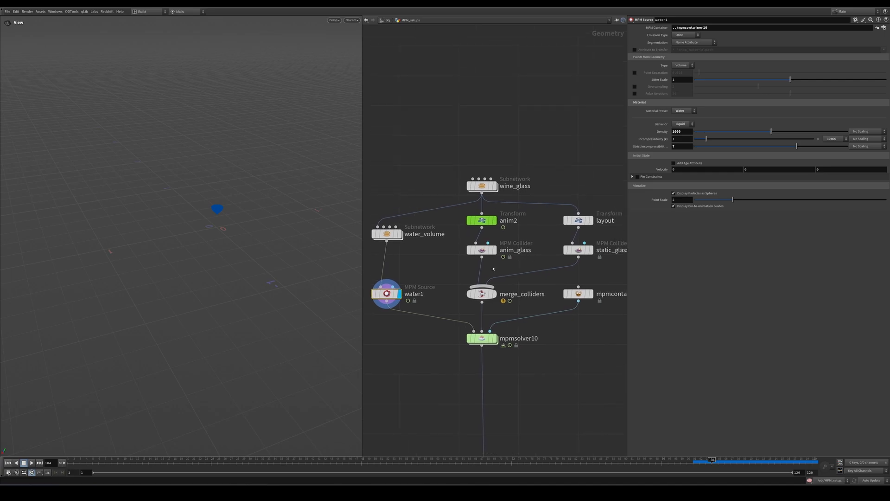
# Display anim_glass, static_glass and merge_colliders in turn, and return the timeline to the first frame.
pyautogui.click(482, 293)
pyautogui.click(495, 250)
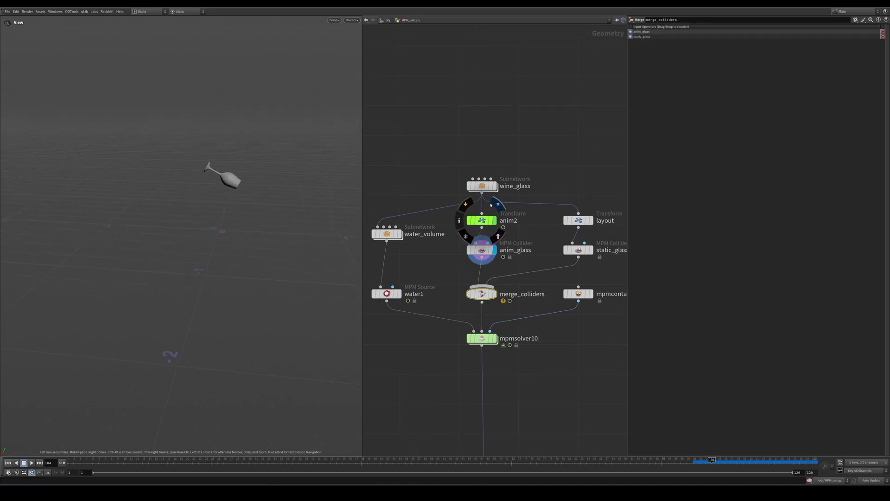
pyautogui.click(591, 250)
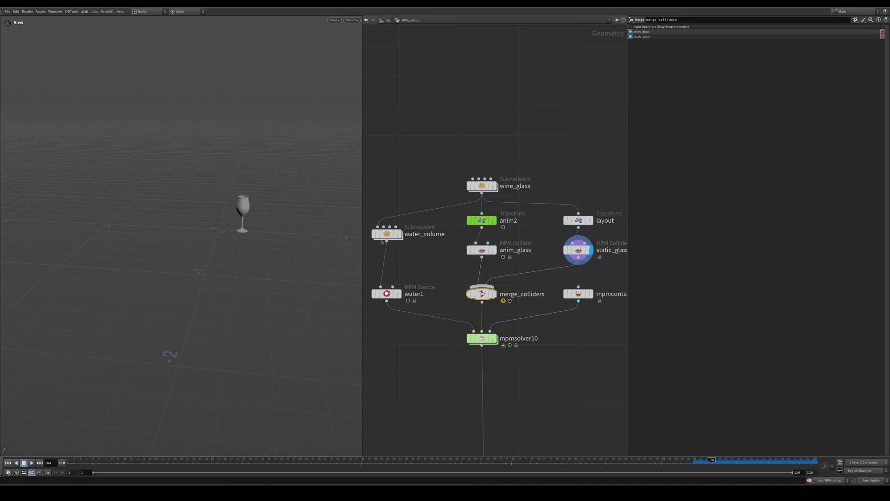
pyautogui.click(496, 294)
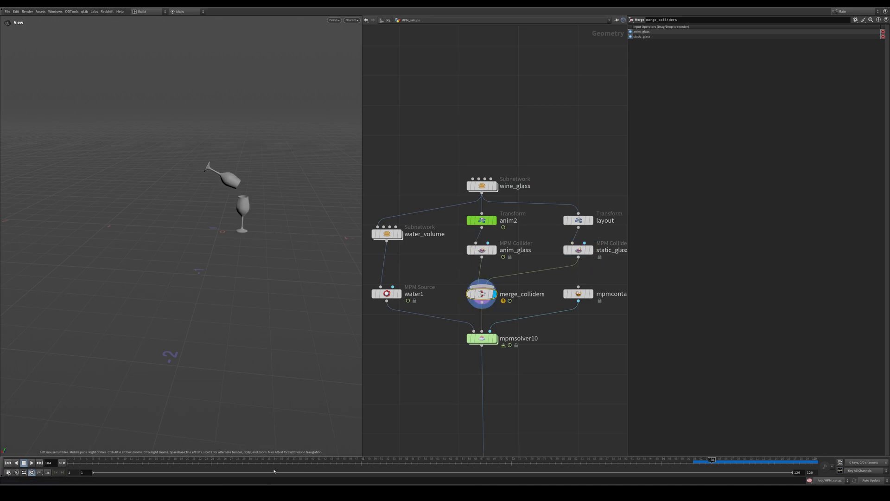
pyautogui.moveTo(274, 463); pyautogui.dragTo(223, 463)
pyautogui.hotkey('ctrl', 'Up')
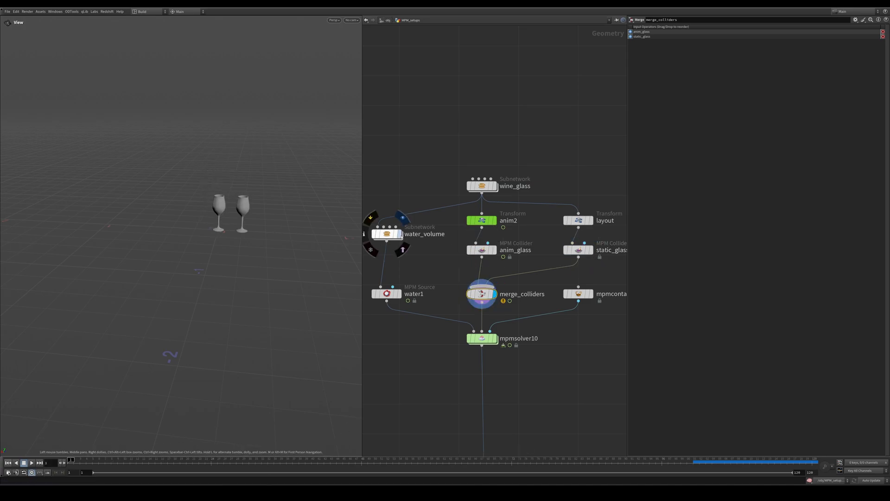
# Display water_volume, water1 and mpmsolver10 in turn, and inspect the water inside the glass colliders.
pyautogui.click(401, 235)
pyautogui.scroll(5, 232, 210)
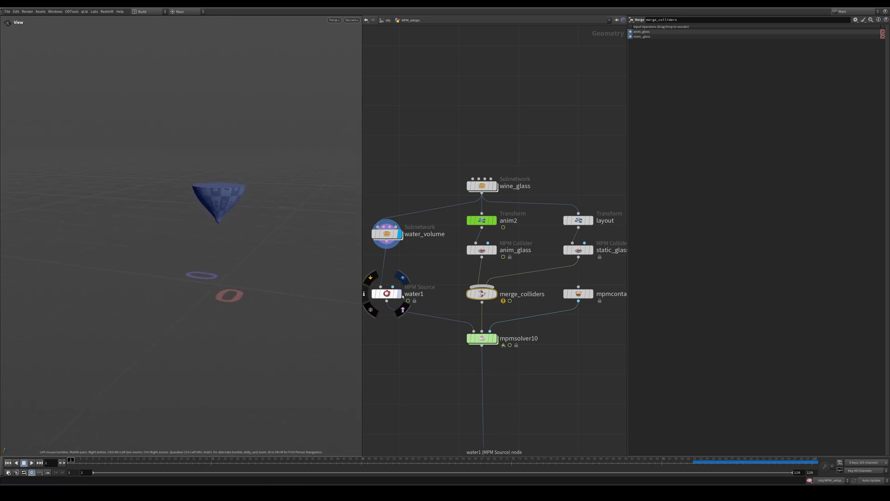
pyautogui.click(399, 294)
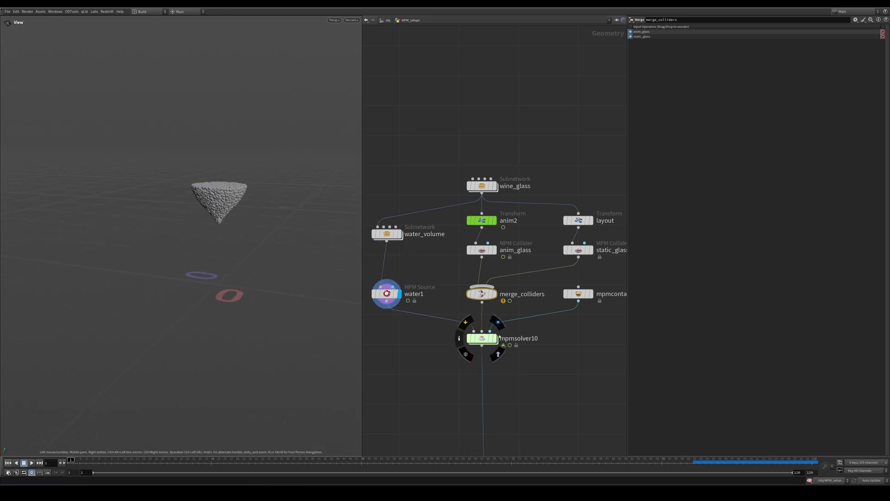
pyautogui.click(495, 339)
pyautogui.moveTo(228, 193); pyautogui.dragTo(225, 205)
pyautogui.moveTo(225, 206); pyautogui.dragTo(206, 240, button='middle')
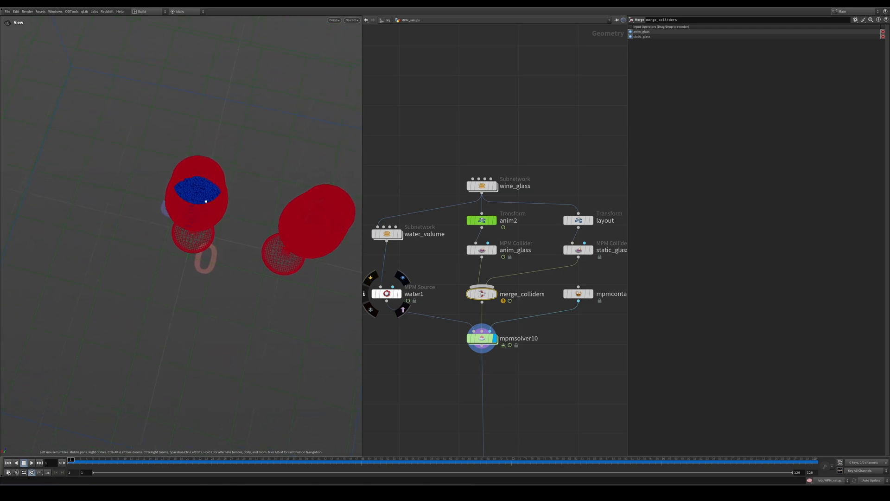
pyautogui.moveTo(205, 240); pyautogui.dragTo(157, 228, button='right')
pyautogui.moveTo(157, 228); pyautogui.dragTo(153, 185)
# Display the WineGlass file cache result on the first frame.
pyautogui.moveTo(551, 375); pyautogui.dragTo(546, 233, button='middle')
pyautogui.scroll(-3, 546, 233)
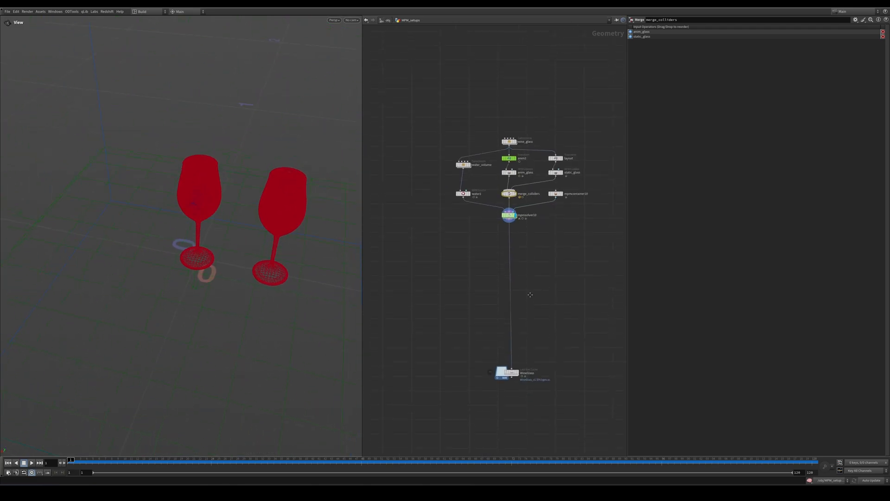
pyautogui.scroll(3, 510, 372)
pyautogui.click(507, 371)
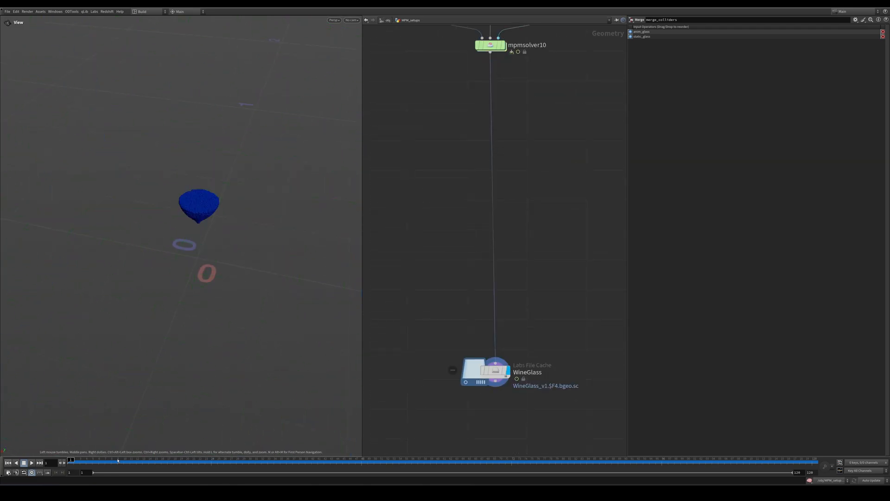
# Add a Merge node beside the WineGlass cache and wire the cache into it.
pyautogui.moveTo(542, 203); pyautogui.dragTo(453, 252, button='middle')
pyautogui.press('Tab')
pyautogui.write('mpm')
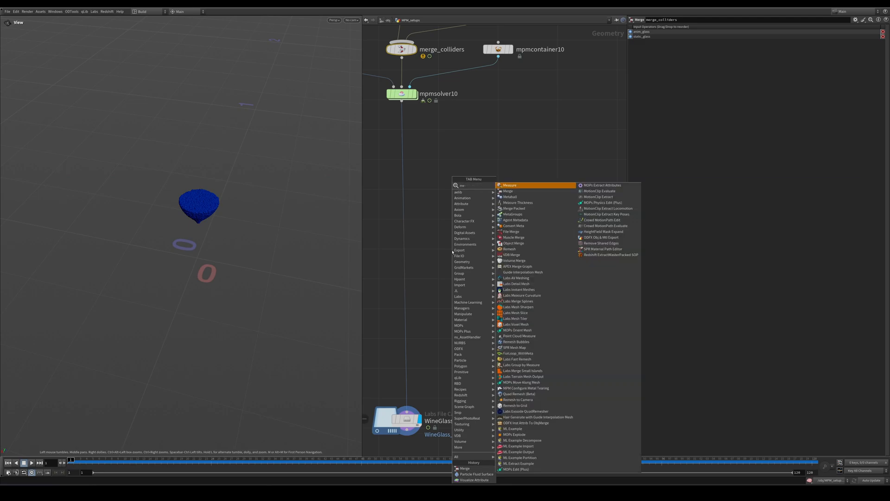
pyautogui.press('Return')
pyautogui.click(489, 404)
pyautogui.moveTo(510, 379); pyautogui.dragTo(491, 269, button='middle')
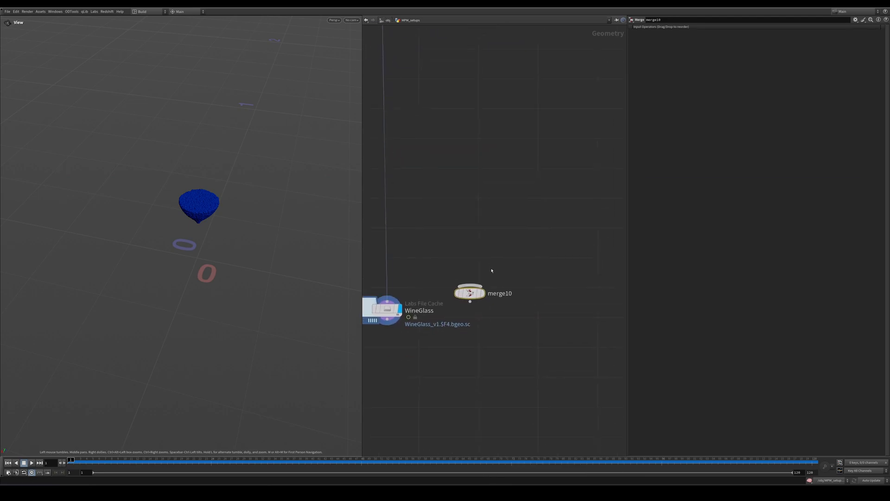
pyautogui.moveTo(474, 294); pyautogui.dragTo(468, 346)
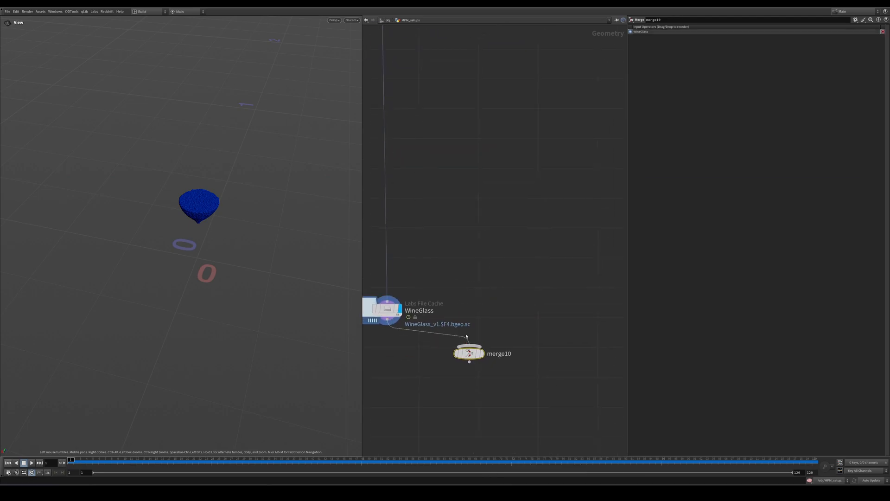
# Add a second Merge node combining anim2 and layout, and feed it into merge10 to show the glasses.
pyautogui.moveTo(453, 154); pyautogui.dragTo(480, 332, button='middle')
pyautogui.scroll(-3, 464, 288)
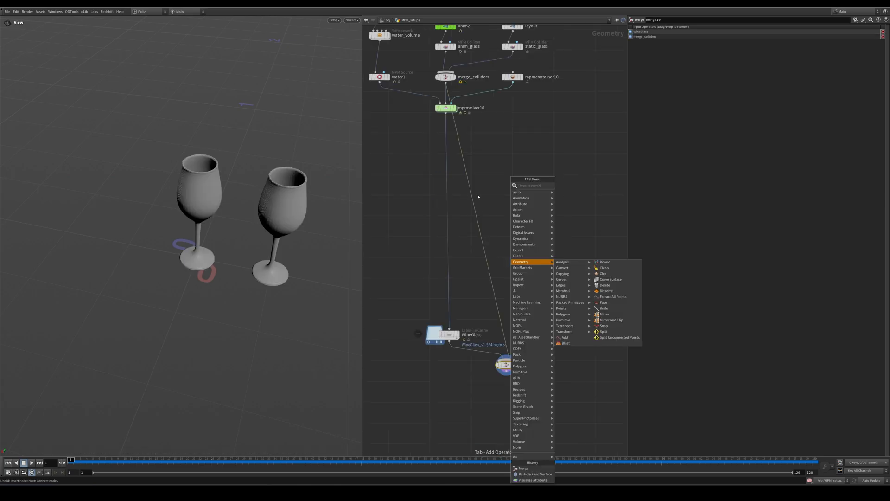
pyautogui.click(478, 196)
pyautogui.press('Tab')
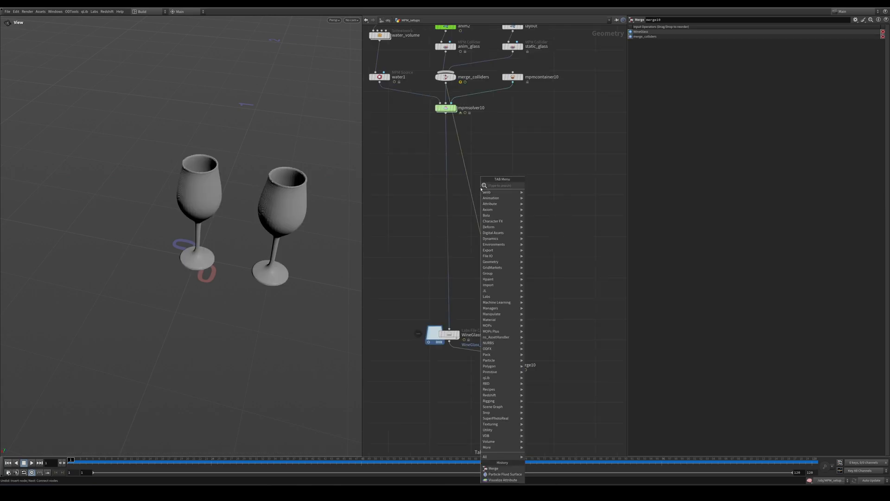
pyautogui.write('merge')
pyautogui.press('Return')
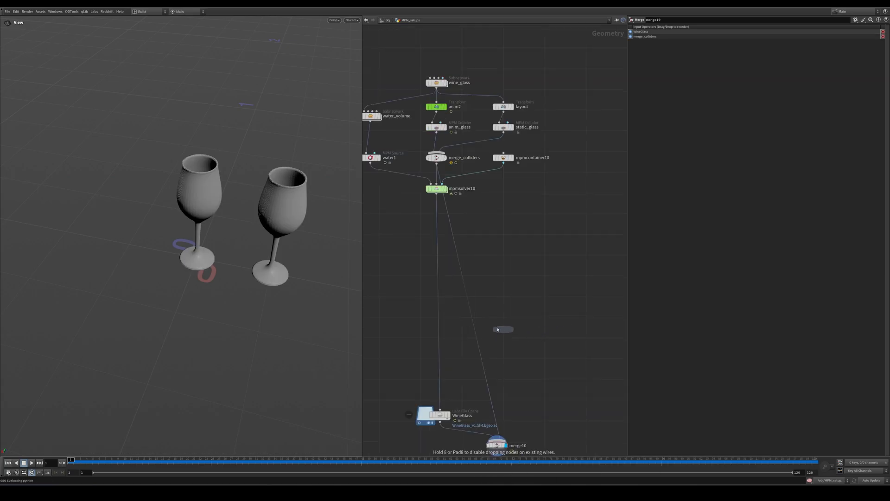
pyautogui.click(486, 325)
pyautogui.moveTo(486, 325)
pyautogui.mouseDown()
pyautogui.moveTo(475, 331)
pyautogui.moveTo(496, 325)
pyautogui.mouseUp()
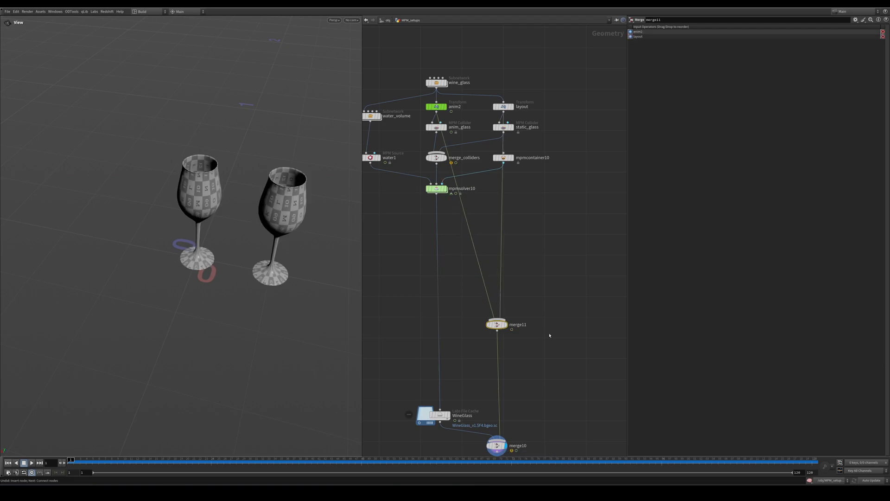
pyautogui.moveTo(517, 370); pyautogui.dragTo(515, 285, button='middle')
pyautogui.press('Tab')
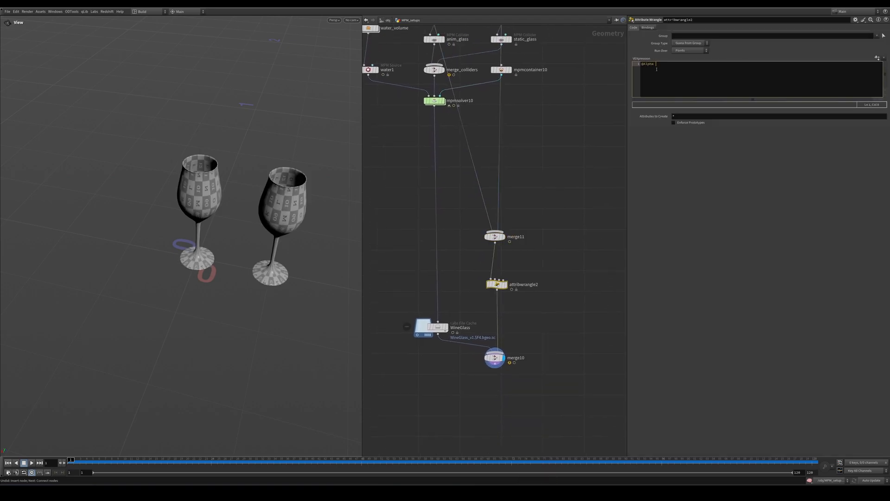
pyautogui.write("chf('alphaAmount');")
pyautogui.click(878, 58)
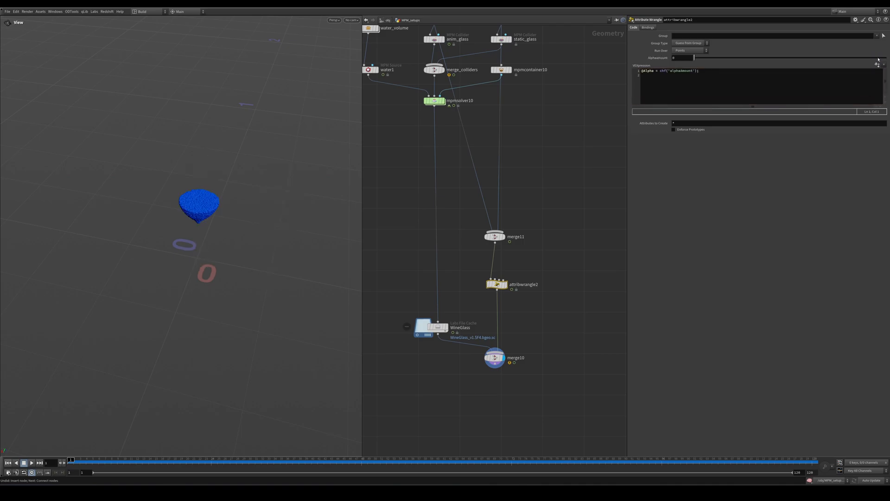
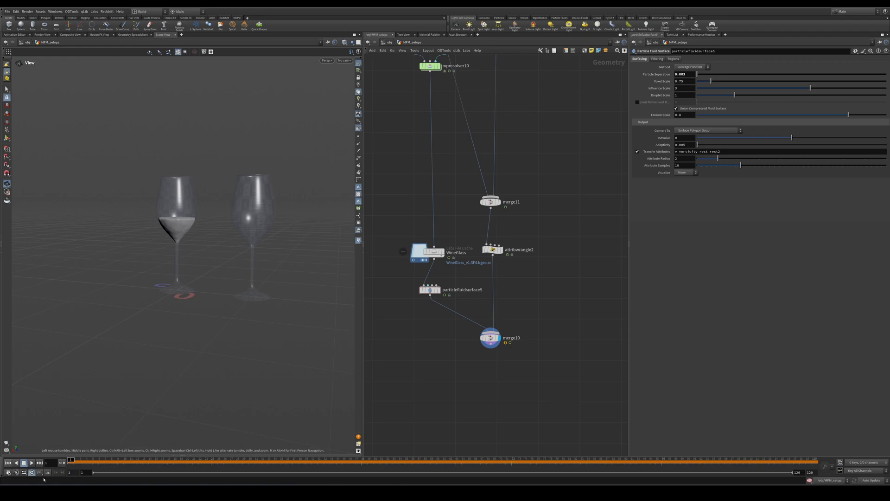
# Scrub through the meshed wine glass simulation and look over the setup's complete node network.
pyautogui.moveTo(85, 462); pyautogui.dragTo(106, 461)
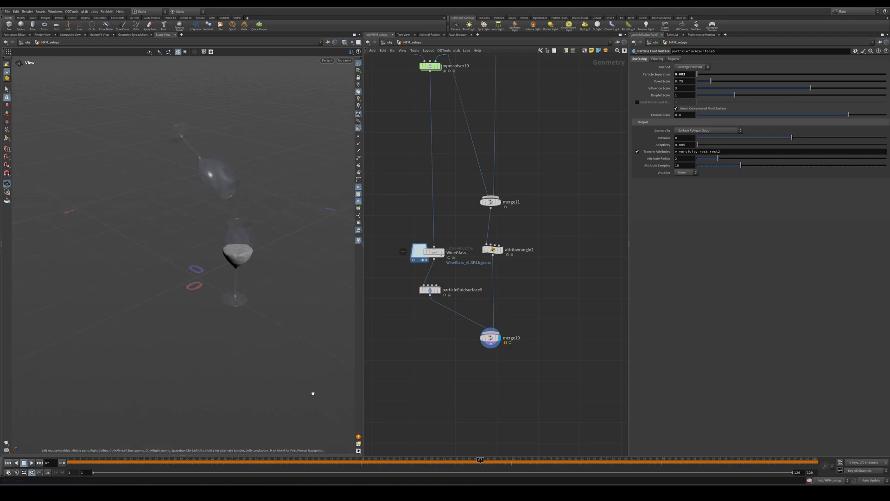
pyautogui.moveTo(455, 373); pyautogui.dragTo(515, 351, button='middle')
pyautogui.moveTo(462, 290); pyautogui.dragTo(462, 353, button='middle')
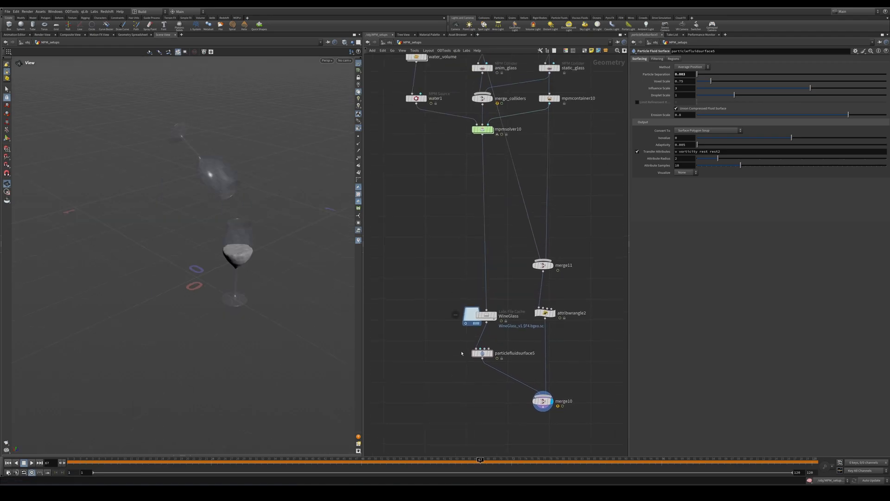
pyautogui.scroll(-5, 439, 246)
pyautogui.moveTo(424, 229); pyautogui.dragTo(447, 258, button='middle')
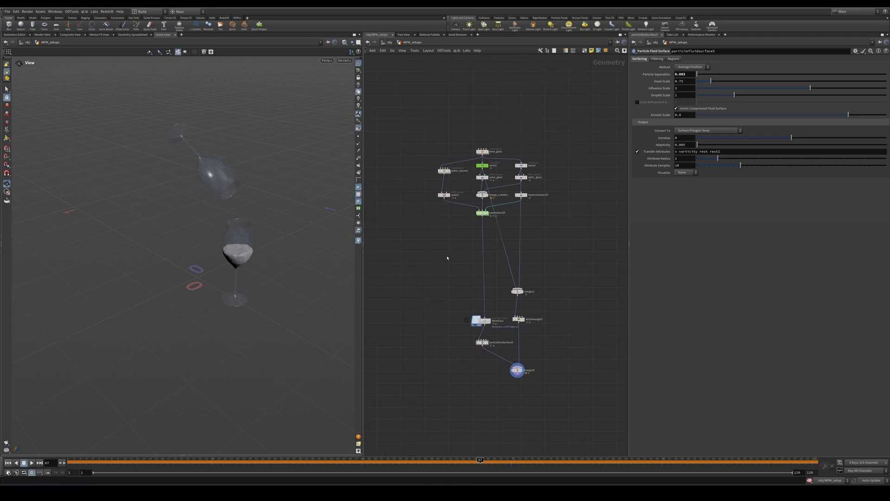
pyautogui.scroll(3, 445, 257)
pyautogui.scroll(-3, 445, 258)
pyautogui.scroll(4, 445, 259)
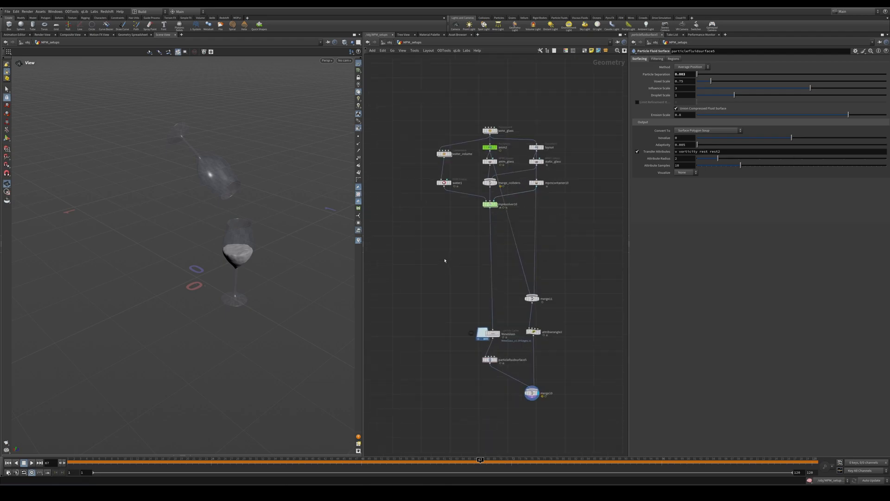
pyautogui.scroll(-8, 445, 260)
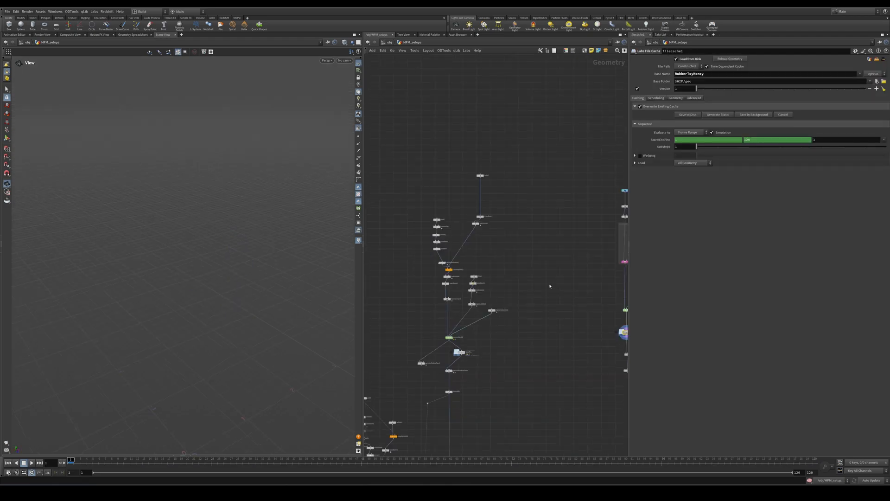
# In the setup that starts from a tube, display tube2, the Transform below it and matchsize1, and inspect the tube.
pyautogui.moveTo(520, 245); pyautogui.dragTo(555, 125, button='middle')
pyautogui.scroll(-1, 582, 155)
pyautogui.scroll(4, 543, 65)
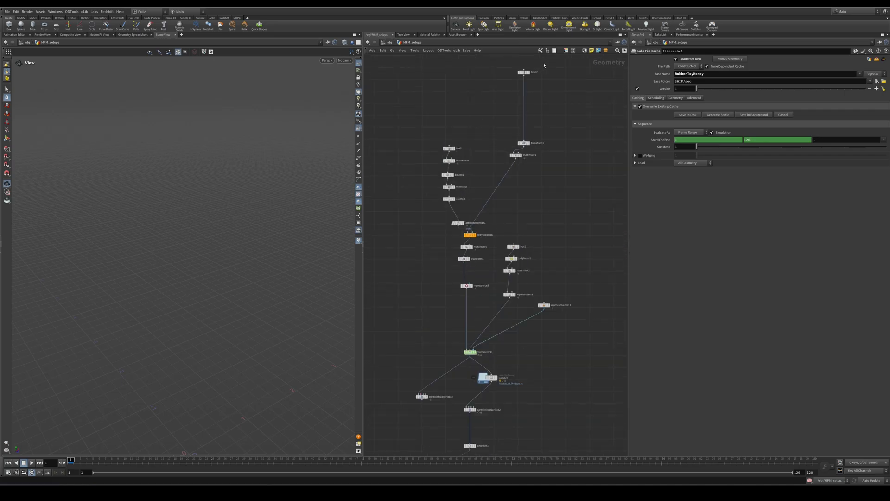
pyautogui.moveTo(543, 81); pyautogui.dragTo(539, 98, button='middle')
pyautogui.scroll(2, 530, 113)
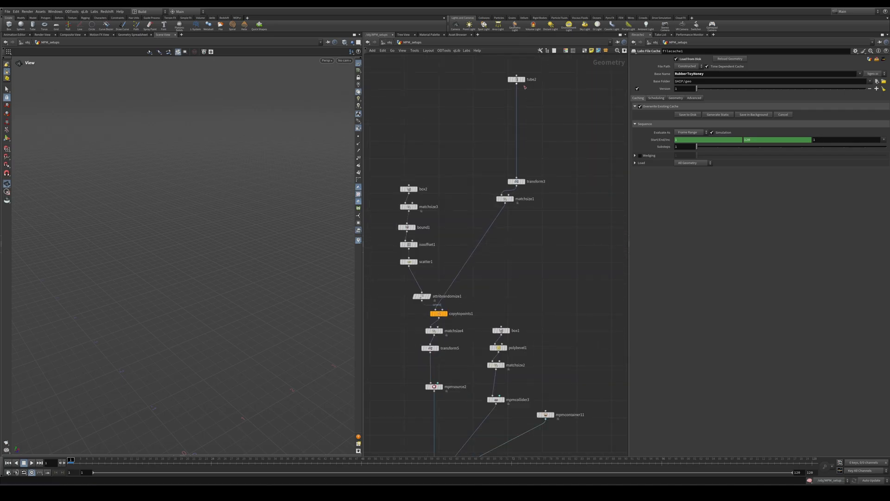
pyautogui.click(524, 79)
pyautogui.moveTo(232, 203)
pyautogui.mouseDown()
pyautogui.moveTo(185, 330)
pyautogui.moveTo(242, 198)
pyautogui.mouseUp()
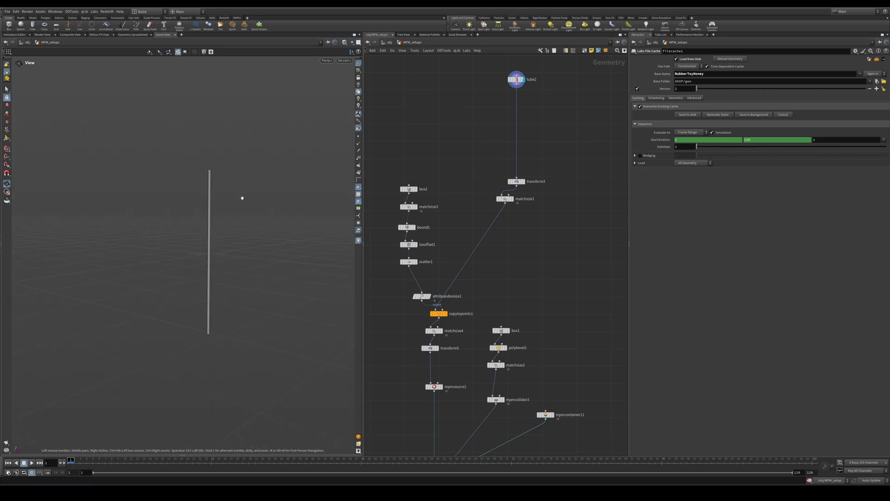
pyautogui.click(523, 181)
pyautogui.click(511, 199)
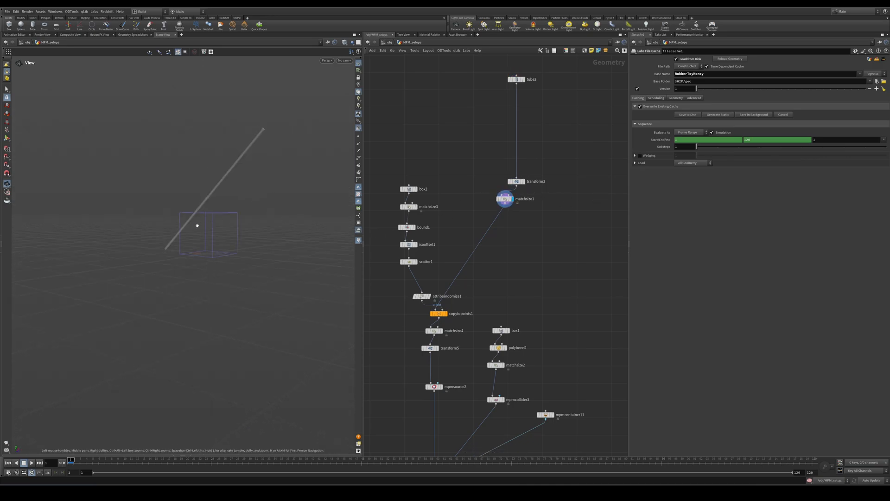
pyautogui.moveTo(197, 225); pyautogui.dragTo(70, 376)
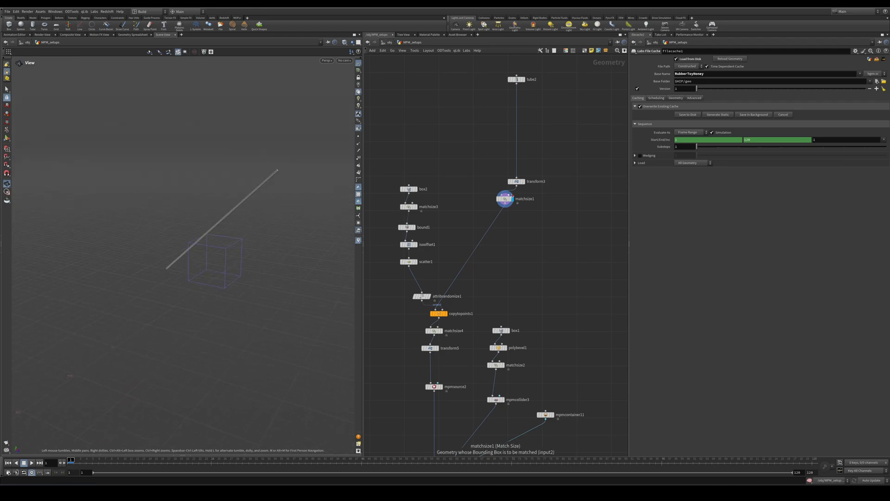
# Try adjusting the X rotation of transform3 above matchsize1, and undo the change.
pyautogui.click(516, 181)
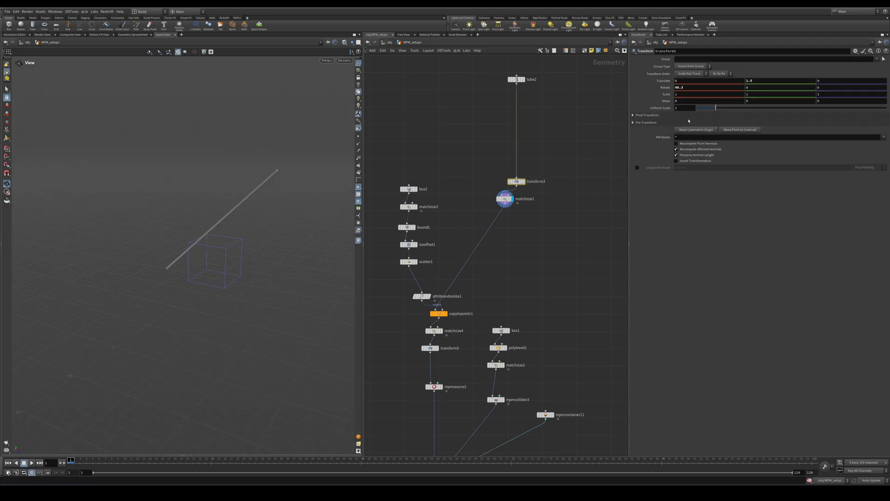
pyautogui.moveTo(693, 87)
pyautogui.mouseDown(button='middle')
pyautogui.moveTo(742, 88)
pyautogui.moveTo(692, 87)
pyautogui.mouseUp(button='middle')
pyautogui.hotkey('ctrl', 'z')
# Display box2, matchsize3 and isooffset1 in turn to inspect the volume used for scattering.
pyautogui.moveTo(409, 191); pyautogui.dragTo(424, 173, button='middle')
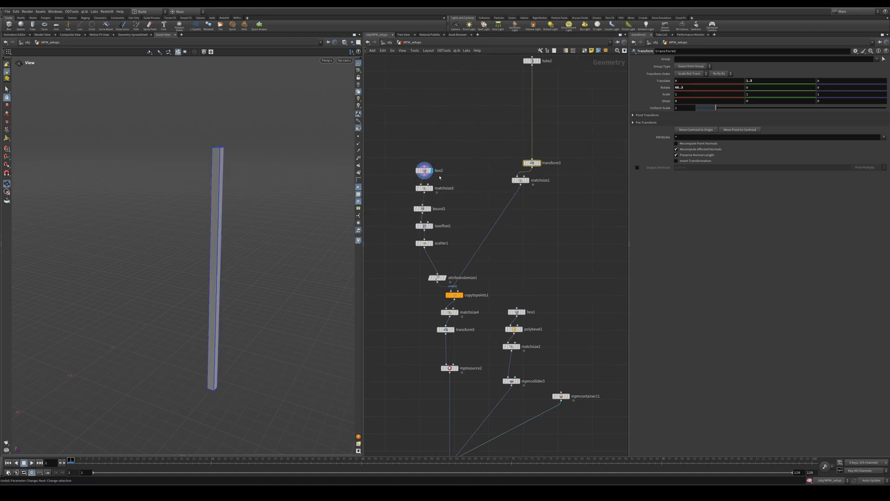
pyautogui.scroll(3, 431, 190)
pyautogui.click(452, 160)
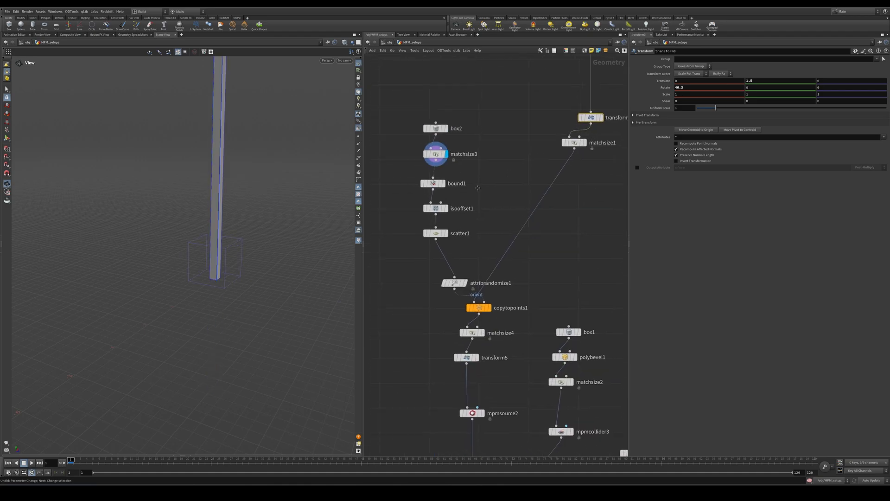
pyautogui.moveTo(465, 183); pyautogui.dragTo(451, 218, button='middle')
pyautogui.moveTo(459, 272)
pyautogui.click(453, 241)
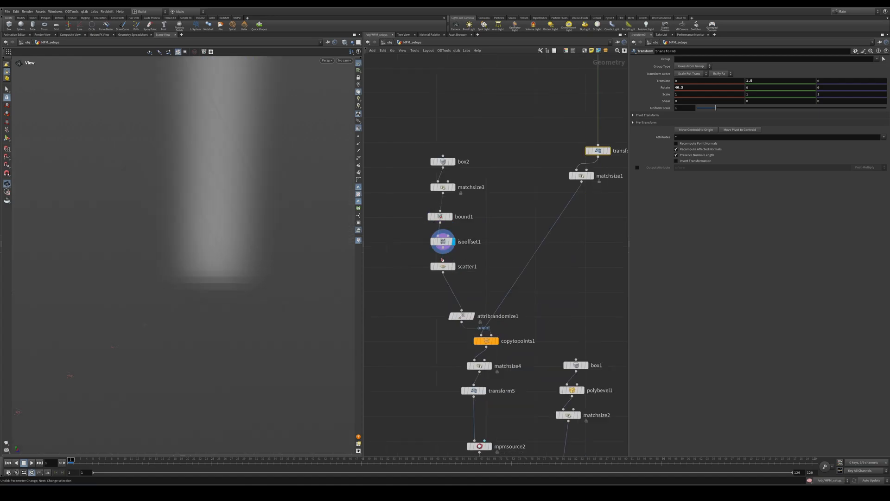
# Bypass bound1, display scatter1 and open its parameters.
pyautogui.click(429, 219)
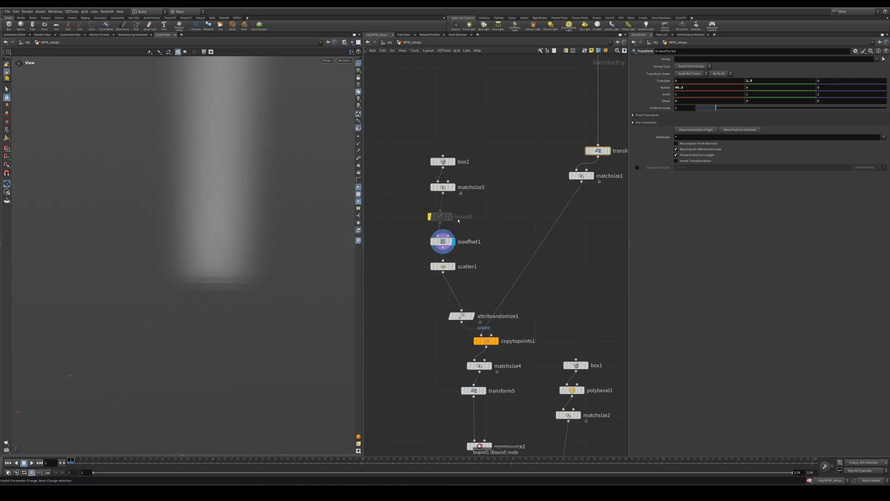
pyautogui.moveTo(474, 261); pyautogui.dragTo(469, 191, button='middle')
pyautogui.click(448, 195)
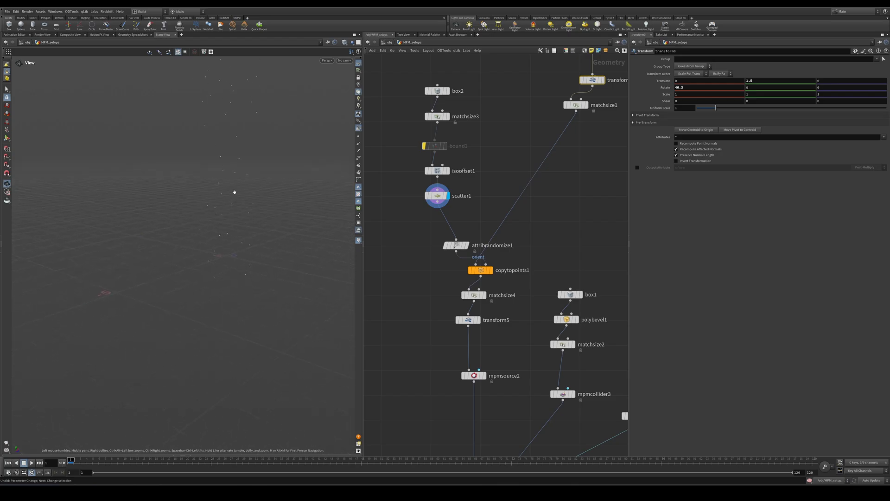
pyautogui.click(437, 195)
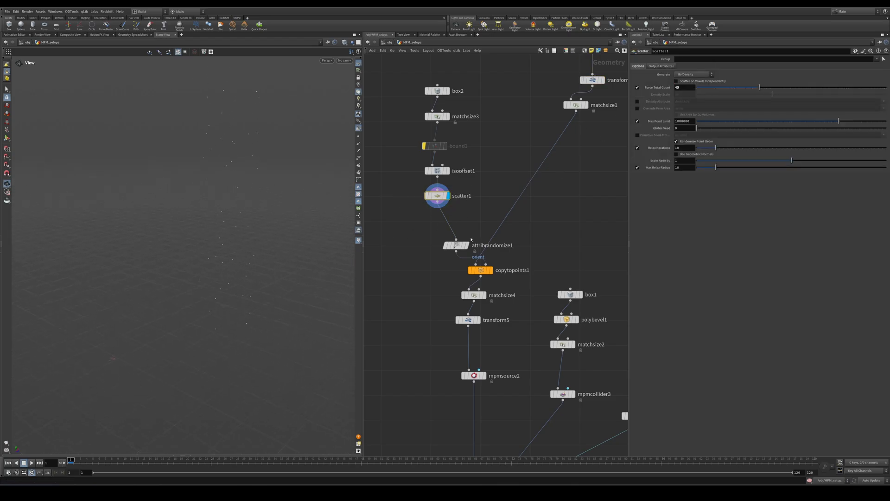
# Move attribrandomize1 closer beneath scatter1, check its orient settings, and display copytopoints1.
pyautogui.moveTo(466, 244); pyautogui.dragTo(436, 228)
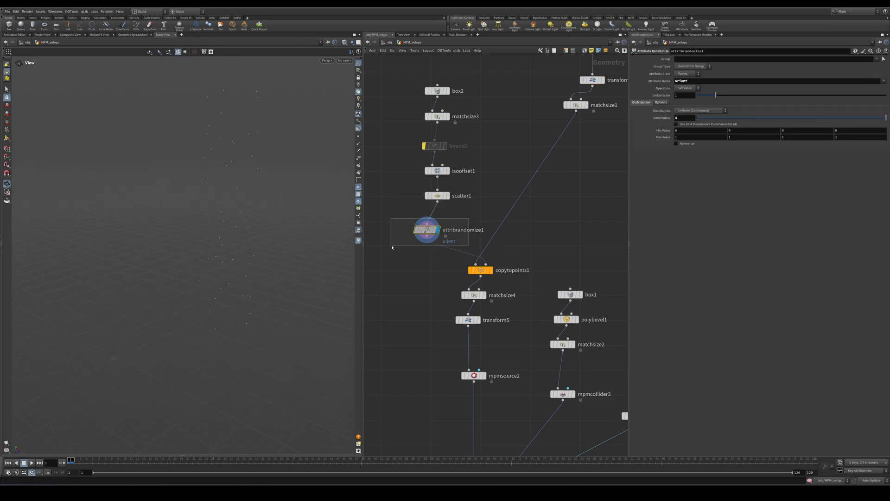
pyautogui.moveTo(392, 247); pyautogui.dragTo(372, 205, button='middle')
pyautogui.click(473, 228)
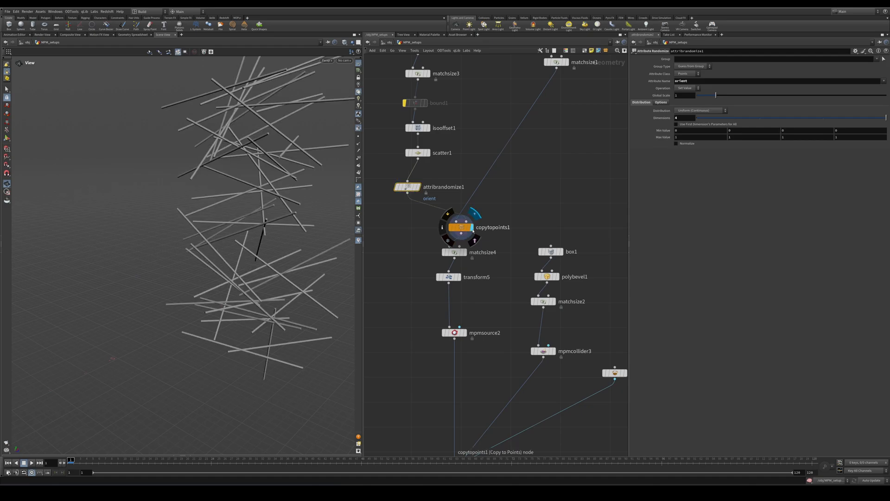
# Display matchsize4, transform5 and mpmsource2 in turn, and review the MPM source's material parameters.
pyautogui.click(465, 252)
pyautogui.moveTo(264, 261); pyautogui.dragTo(268, 228)
pyautogui.click(459, 277)
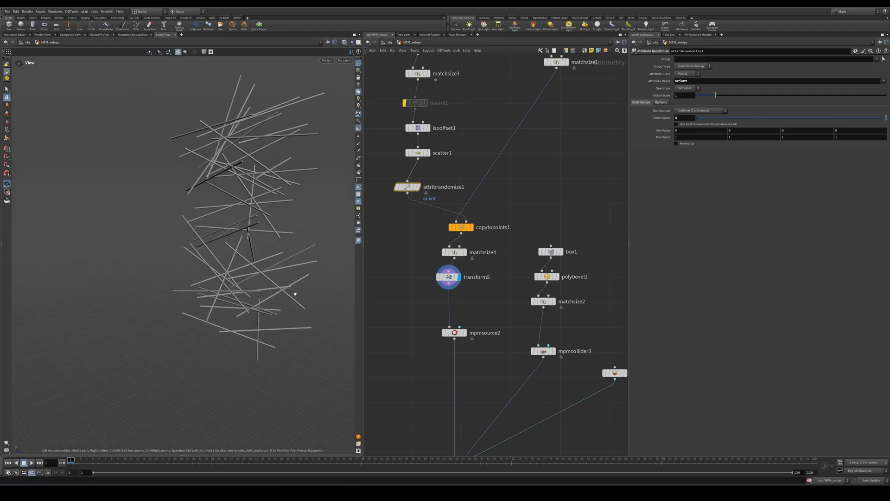
pyautogui.moveTo(466, 336); pyautogui.dragTo(458, 289, button='middle')
pyautogui.click(458, 287)
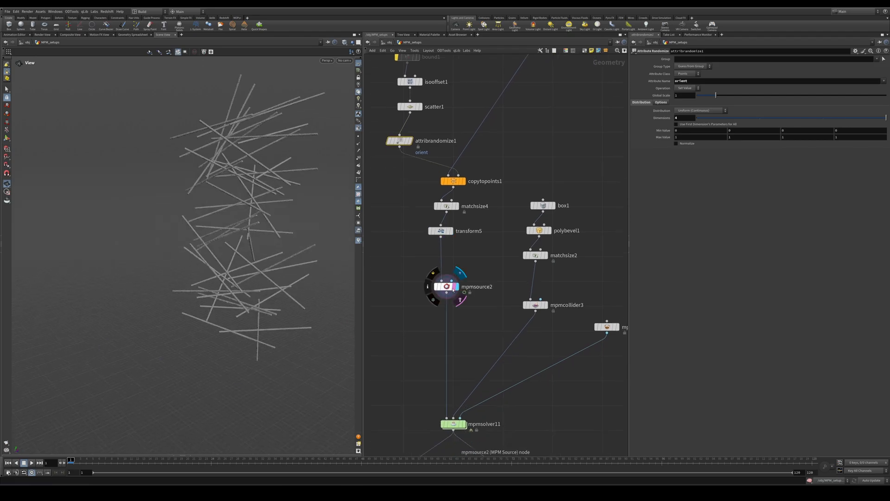
pyautogui.moveTo(416, 268); pyautogui.dragTo(475, 309)
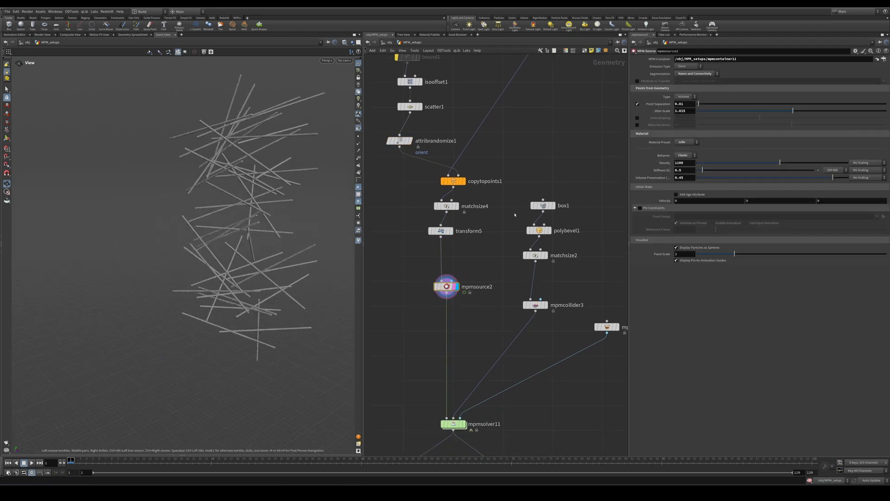
# Display polybevel1 and box1, turn off the mpmsource2 template display, and scrub the box animation to about frame 62.
pyautogui.moveTo(485, 250); pyautogui.dragTo(442, 204, button='middle')
pyautogui.click(506, 182)
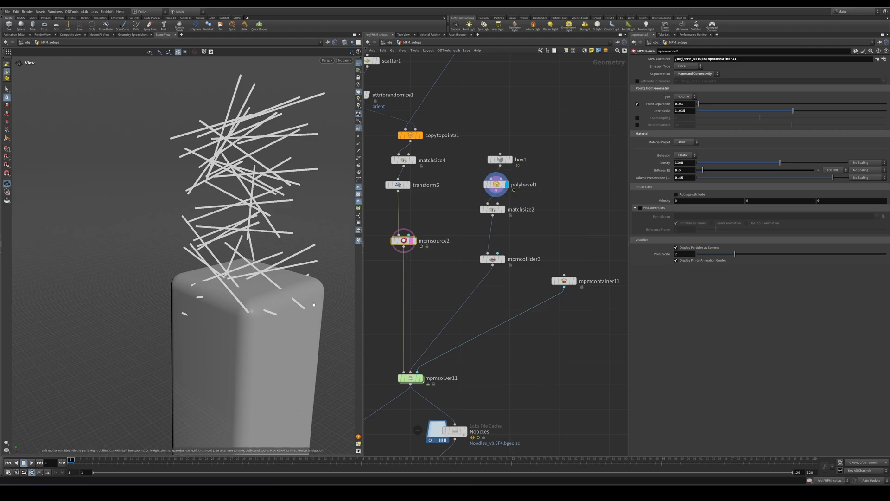
pyautogui.click(506, 160)
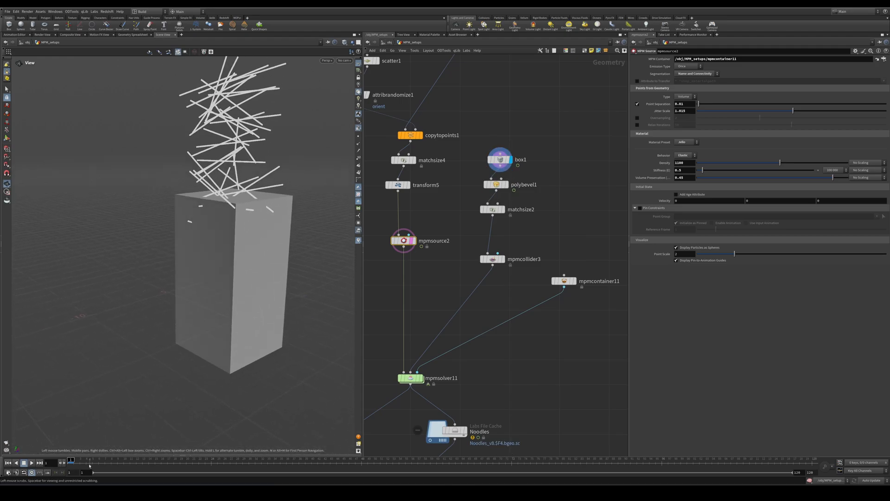
pyautogui.click(414, 240)
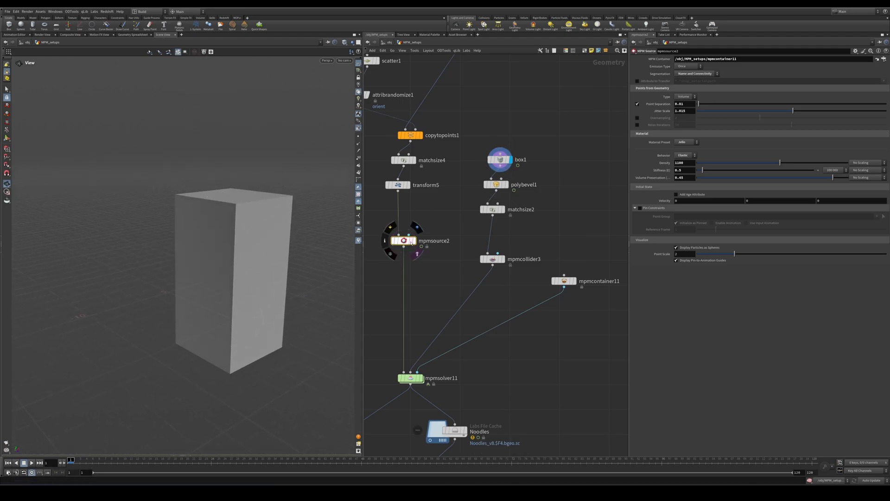
pyautogui.click(74, 460)
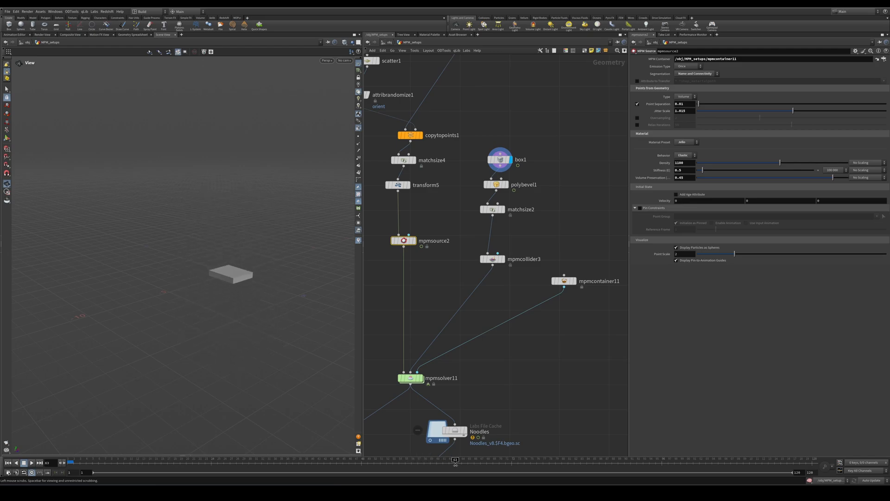
pyautogui.moveTo(231, 276); pyautogui.dragTo(238, 303)
# Display polybevel1 and matchsize2 to inspect the bevelled box, and open matchsize2's parameters.
pyautogui.click(506, 185)
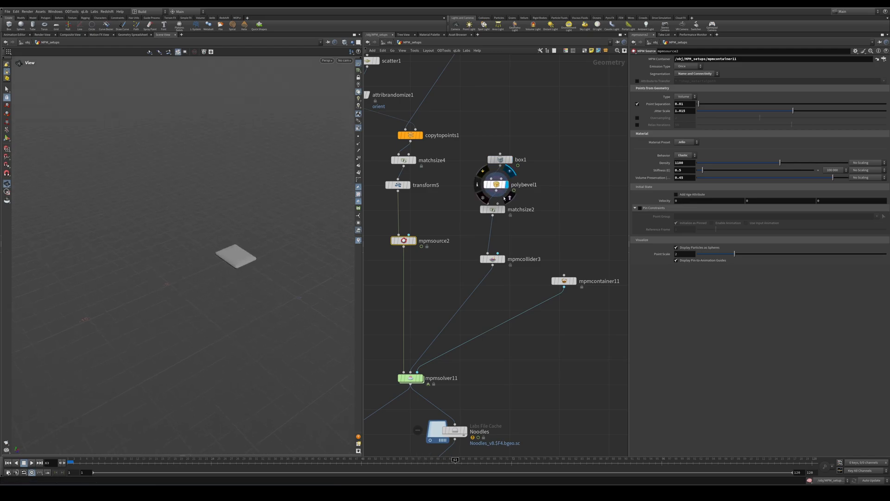
pyautogui.moveTo(254, 256); pyautogui.dragTo(245, 286)
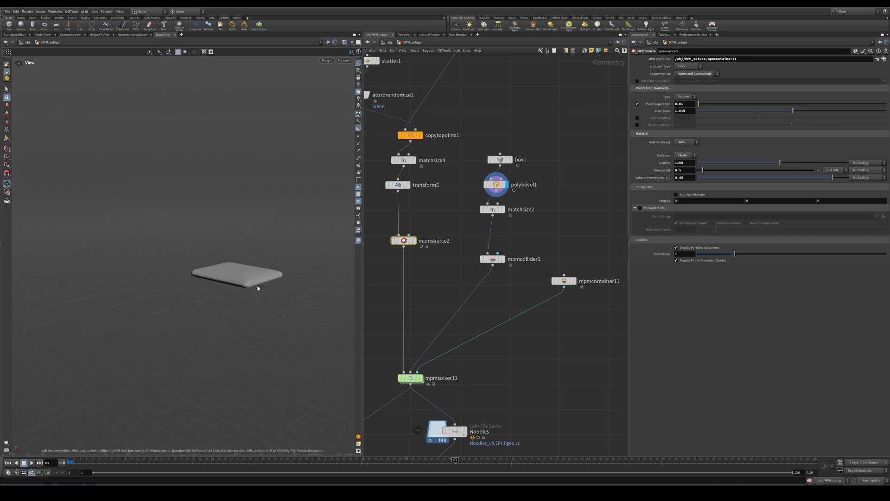
pyautogui.click(499, 209)
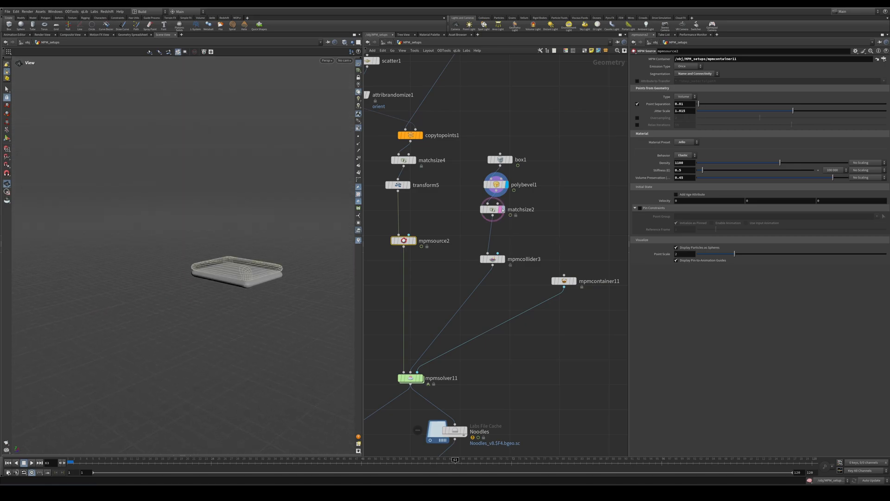
pyautogui.click(499, 210)
pyautogui.click(504, 209)
pyautogui.moveTo(523, 228); pyautogui.dragTo(463, 199)
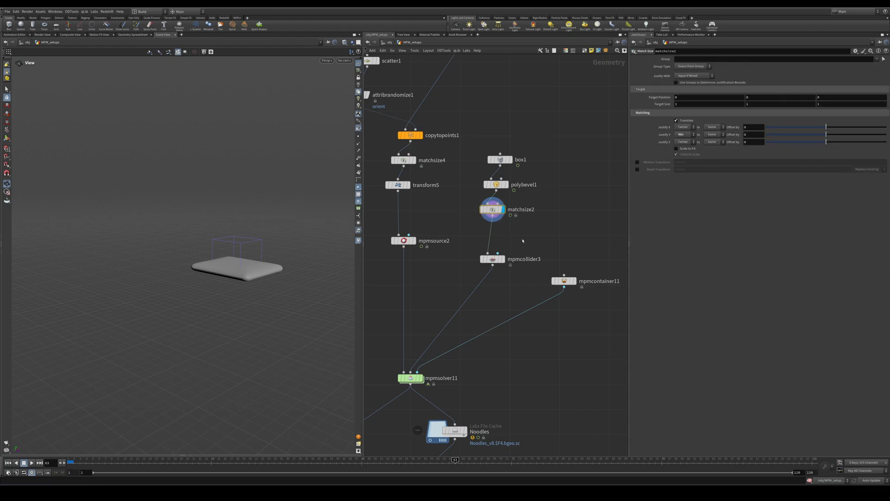
# Display mpmcollider3 and review its collider type and geometry parameters.
pyautogui.moveTo(523, 241); pyautogui.dragTo(519, 224, button='middle')
pyautogui.click(500, 242)
pyautogui.moveTo(516, 226); pyautogui.dragTo(465, 263)
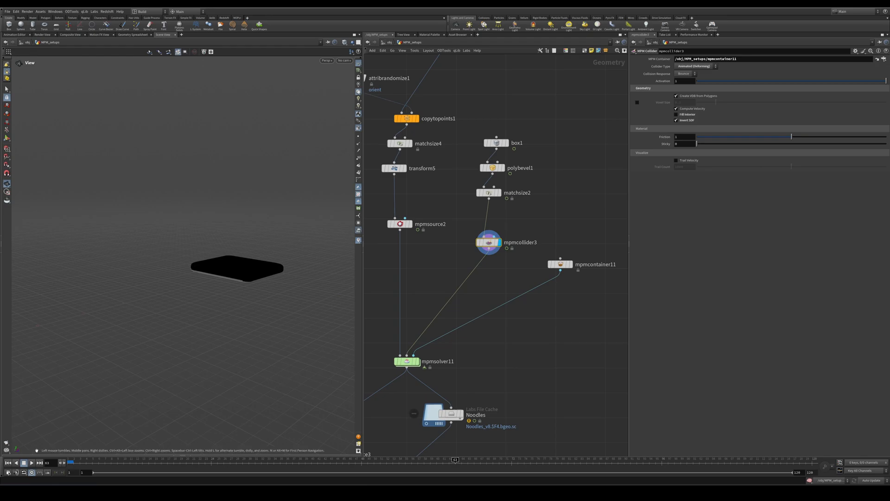
# Display the Noodles file cache and scrub through the cached simulation from its start.
pyautogui.hotkey('ctrl', 'Up')
pyautogui.moveTo(469, 373); pyautogui.dragTo(530, 238, button='middle')
pyautogui.click(523, 280)
pyautogui.press('Up')
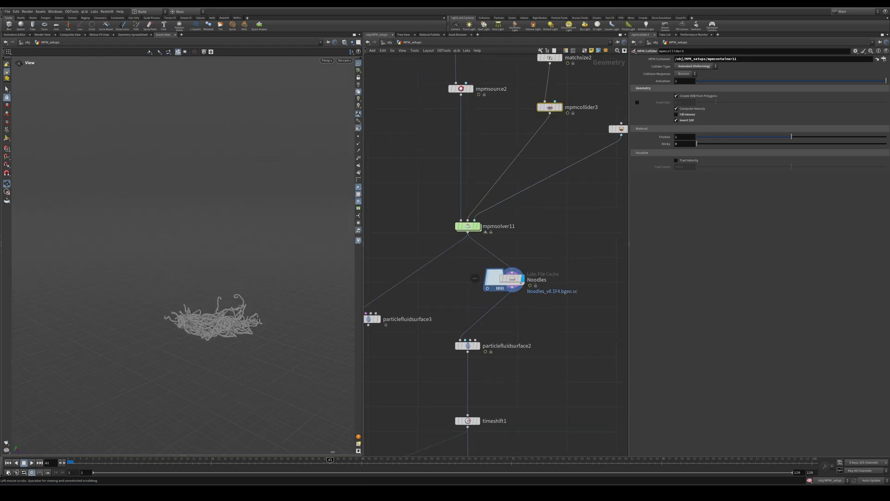
pyautogui.moveTo(416, 459); pyautogui.dragTo(469, 461)
# Display particlefluidsurface2 and inspect the meshed noodle block up close.
pyautogui.moveTo(493, 378); pyautogui.dragTo(503, 281, button='middle')
pyautogui.scroll(-1, 504, 281)
pyautogui.click(491, 255)
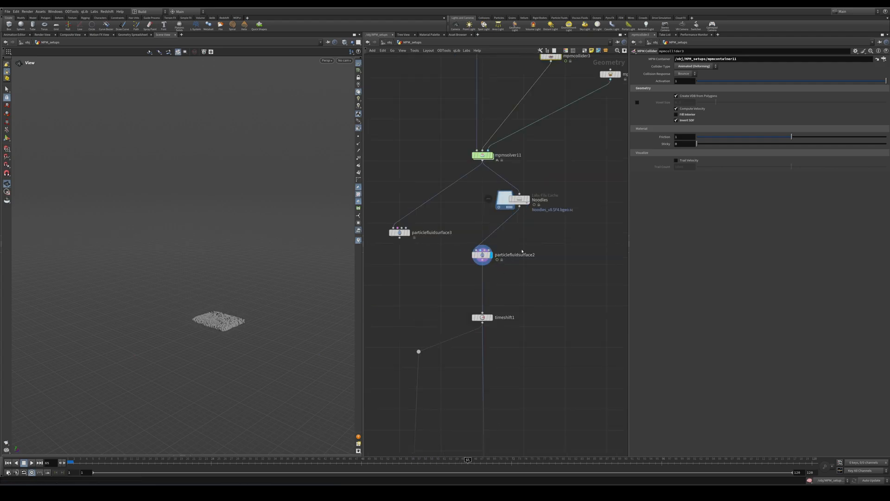
pyautogui.moveTo(195, 334); pyautogui.dragTo(207, 332)
pyautogui.scroll(6, 238, 311)
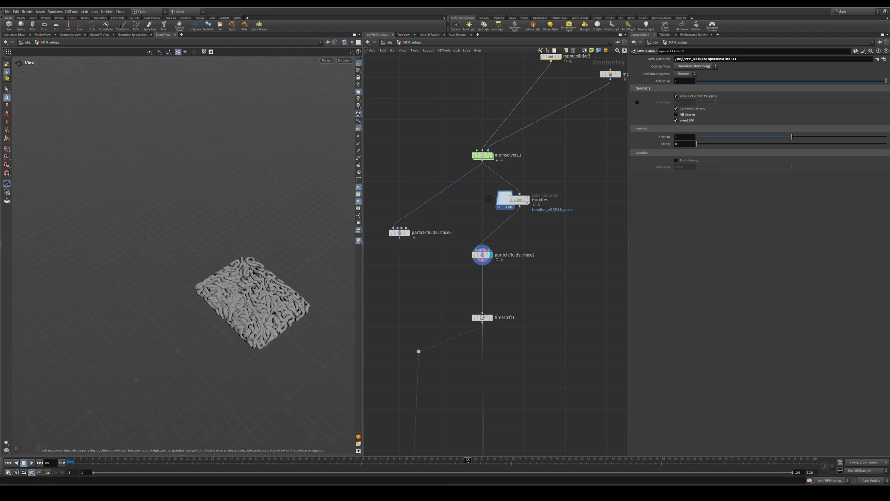
pyautogui.scroll(5, 237, 310)
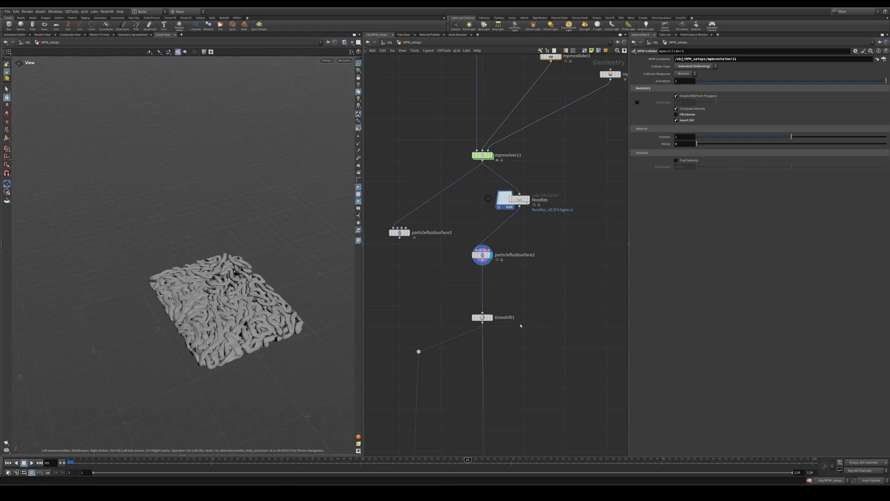
# Display timeshift1 and open its frame settings.
pyautogui.moveTo(520, 325); pyautogui.dragTo(524, 260, button='middle')
pyautogui.click(485, 251)
pyautogui.press('r')
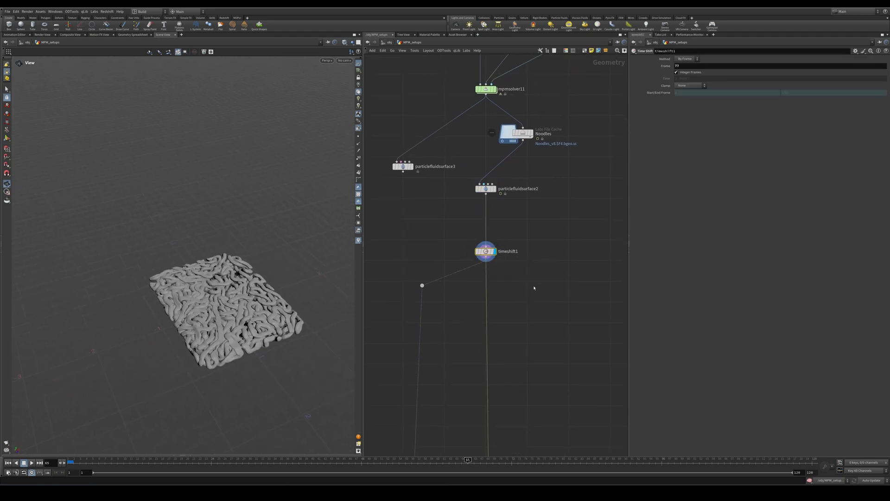
# In the Vellum packaging branch, display grid1 and remesh1 to examine the wrapper's base geometry.
pyautogui.scroll(-6, 519, 228)
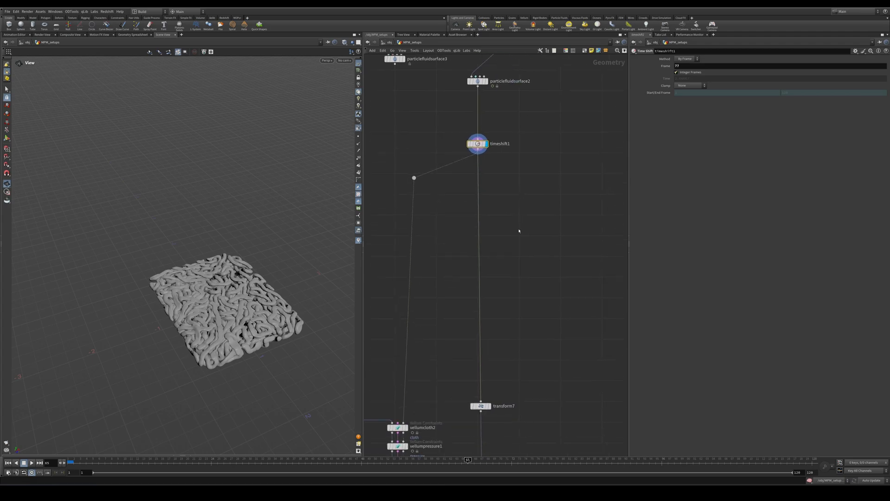
pyautogui.moveTo(400, 160); pyautogui.dragTo(494, 384)
pyautogui.scroll(4, 468, 273)
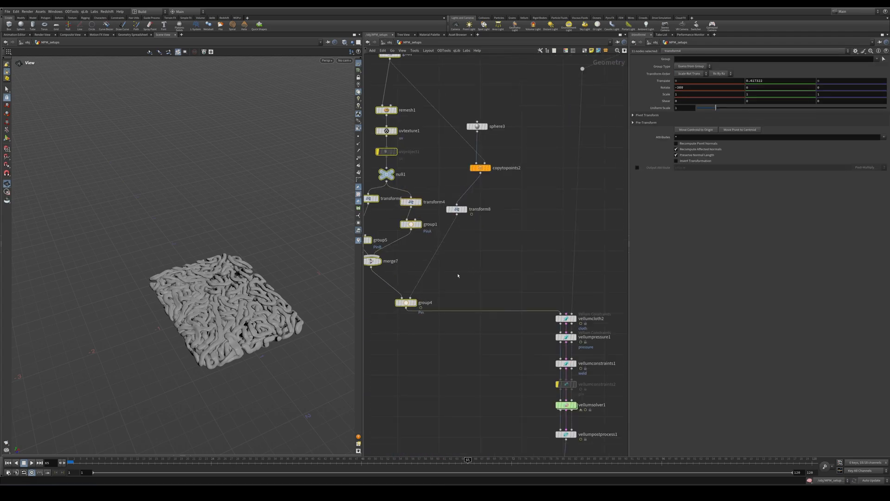
pyautogui.moveTo(452, 279); pyautogui.dragTo(443, 299, button='middle')
pyautogui.scroll(-3, 465, 289)
pyautogui.click(415, 163)
pyautogui.click(435, 158)
pyautogui.scroll(3, 435, 158)
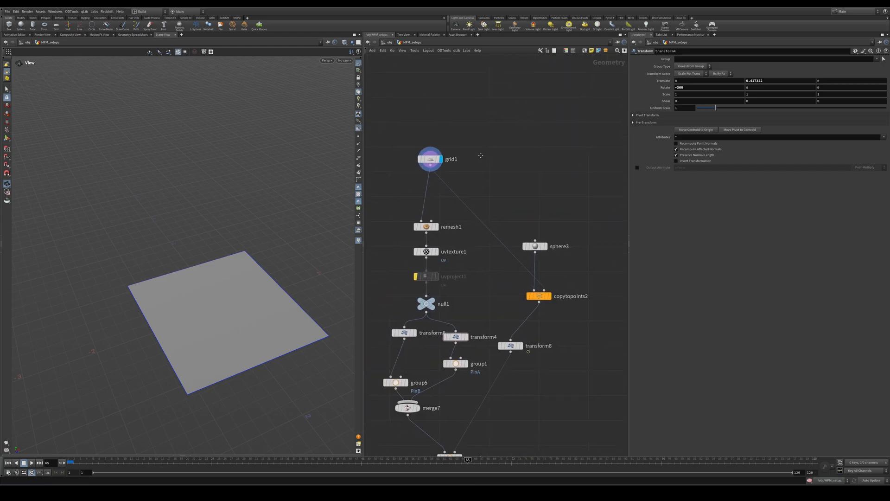
pyautogui.click(440, 226)
pyautogui.moveTo(471, 255); pyautogui.dragTo(470, 233, button='middle')
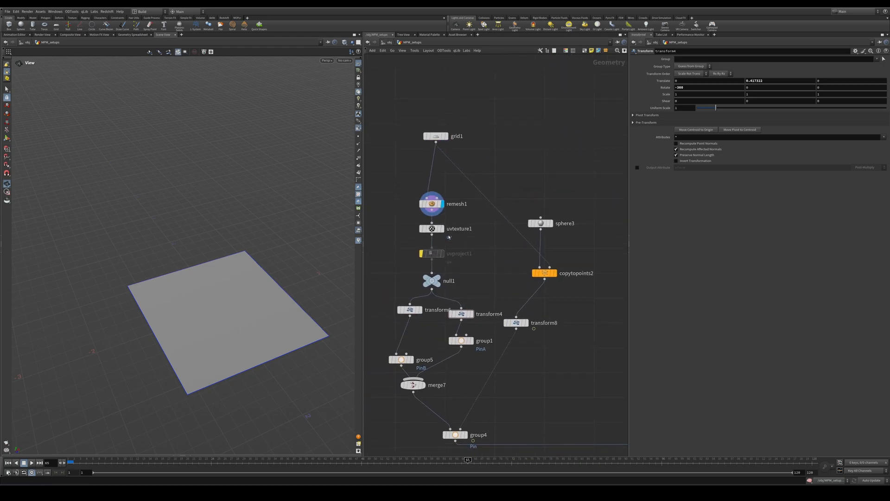
# Display merge7 to view both grids, and review the PinA and PinB settings of group1 and group5.
pyautogui.moveTo(480, 278); pyautogui.dragTo(523, 189, button='middle')
pyautogui.click(436, 291)
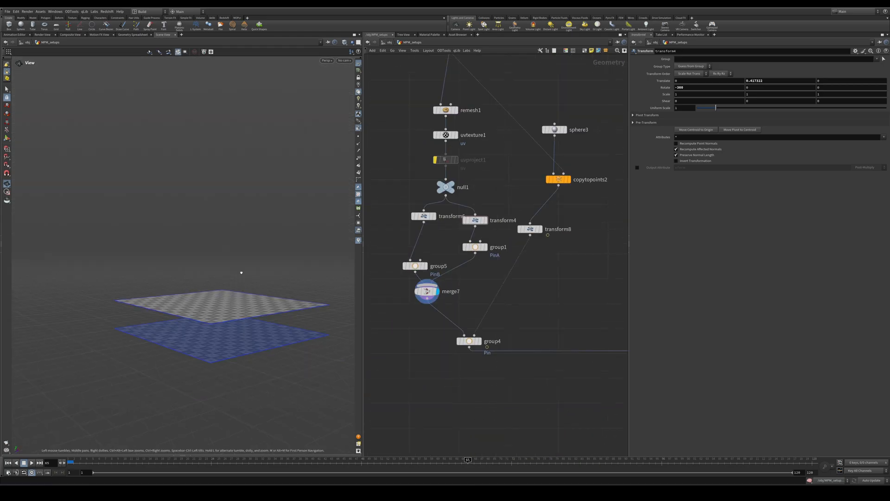
pyautogui.click(476, 246)
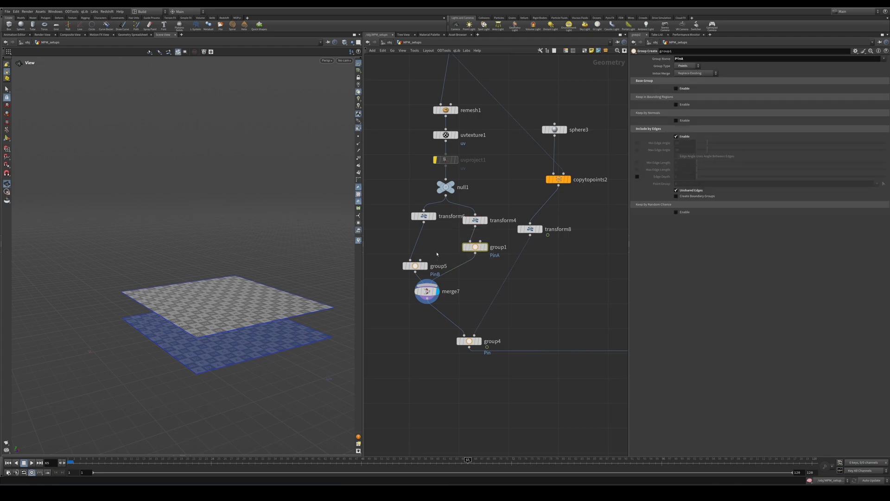
pyautogui.click(415, 265)
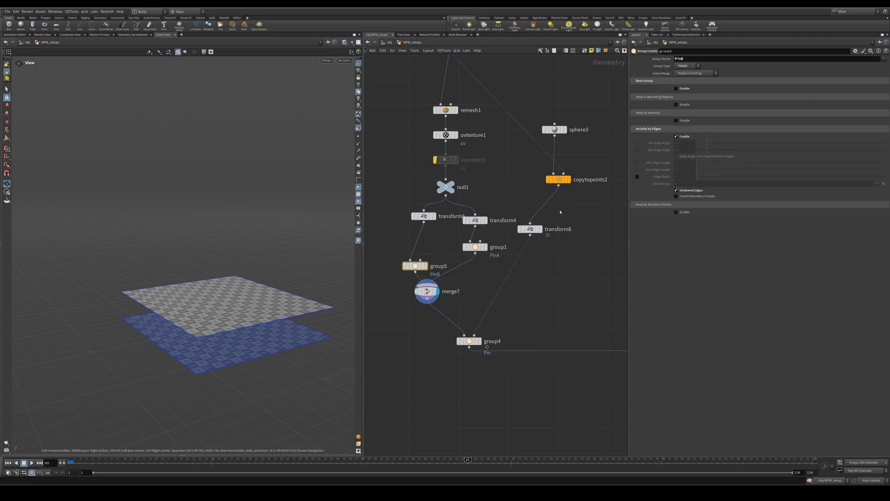
# Display copytopoints2 to see the corner spheres, and open transform8's parameters.
pyautogui.click(568, 180)
pyautogui.moveTo(571, 184); pyautogui.dragTo(577, 216, button='middle')
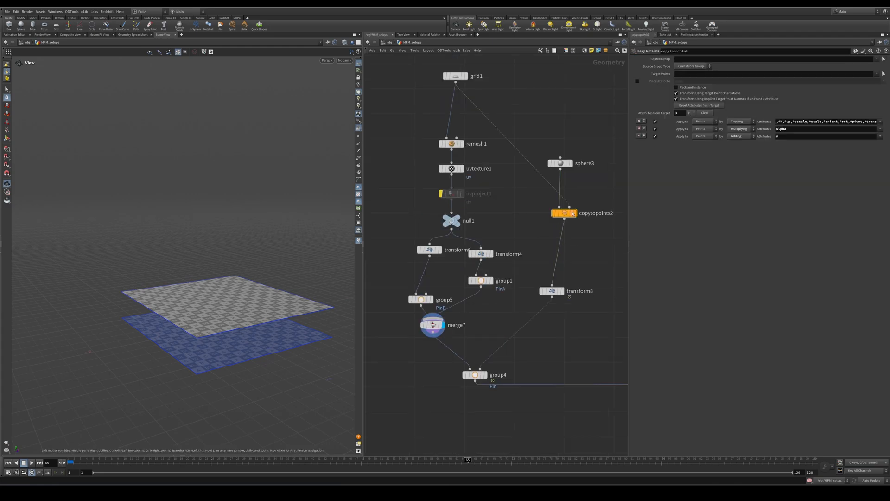
pyautogui.click(577, 215)
pyautogui.moveTo(536, 193); pyautogui.dragTo(591, 235)
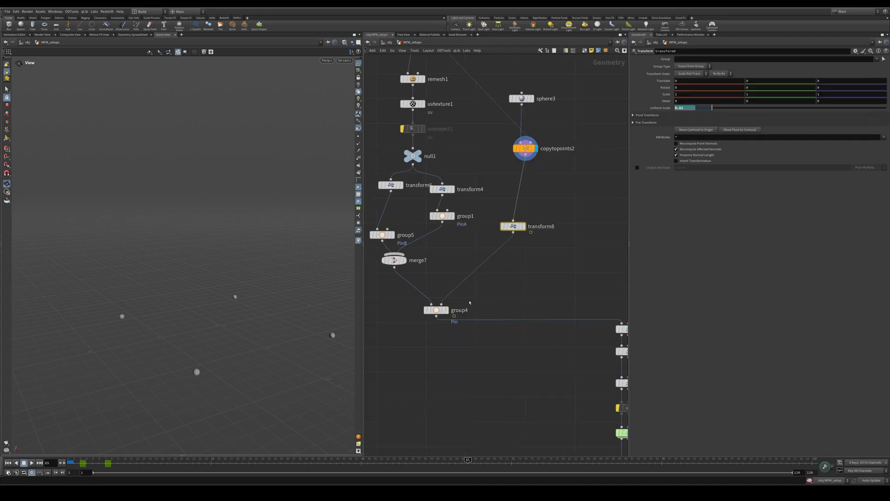
# Display group4 and vellumcloth2 to examine the pinned grids feeding the Vellum cloth setup.
pyautogui.click(448, 312)
pyautogui.moveTo(555, 285); pyautogui.dragTo(438, 221, button='middle')
pyautogui.scroll(-1, 439, 221)
pyautogui.click(508, 257)
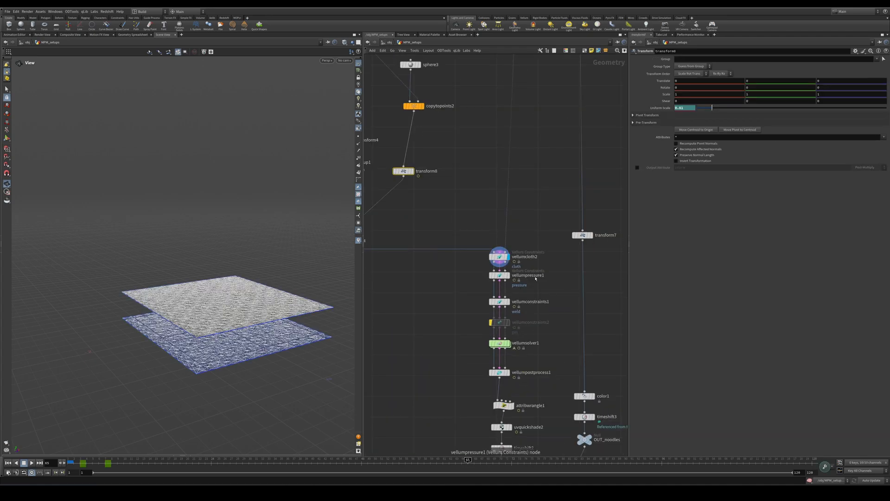
# Display vellumsolver1 and vellumpostprocess1 to examine the simulated bag from several angles.
pyautogui.moveTo(521, 316); pyautogui.dragTo(502, 244, button='middle')
pyautogui.moveTo(508, 275); pyautogui.dragTo(485, 171, button='middle')
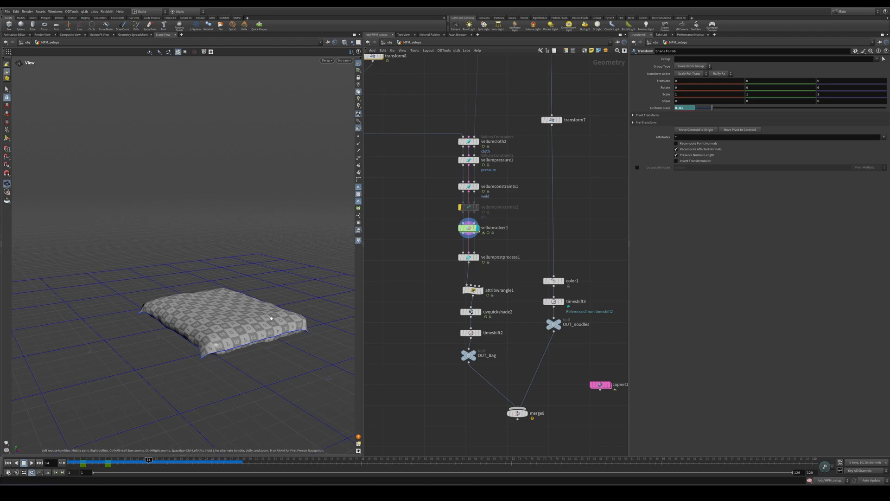
pyautogui.moveTo(272, 318); pyautogui.dragTo(237, 332)
pyautogui.scroll(3, 222, 344)
pyautogui.moveTo(201, 362); pyautogui.dragTo(167, 306)
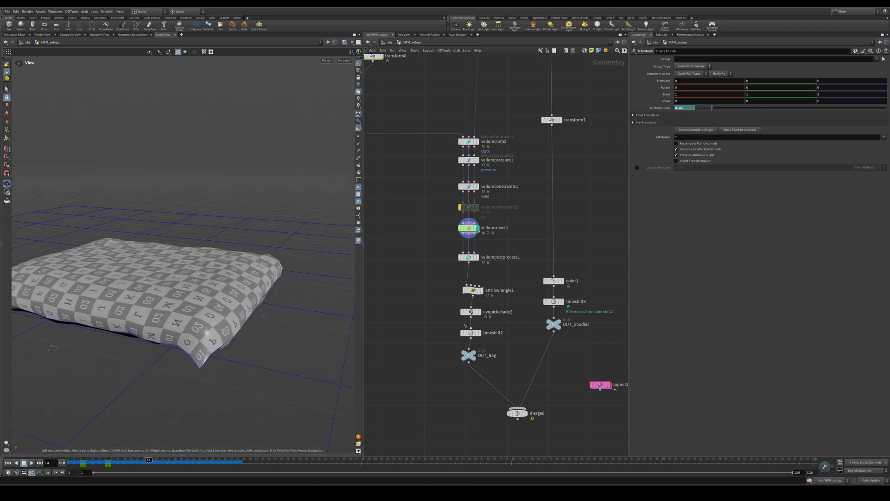
pyautogui.click(479, 261)
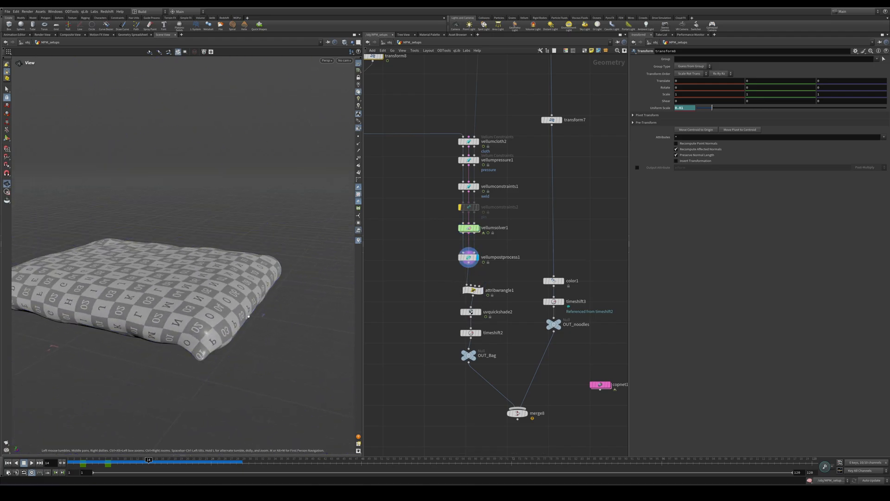
pyautogui.moveTo(249, 316); pyautogui.dragTo(209, 329)
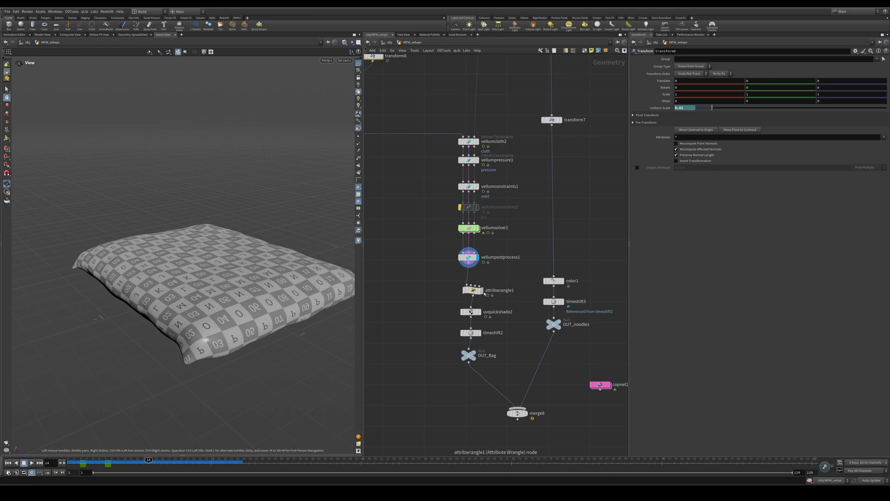
# Review attribwrangle1's alpha code, display timeshift2 to see the printed bag, and open uvquickshade2's texture map settings.
pyautogui.click(473, 291)
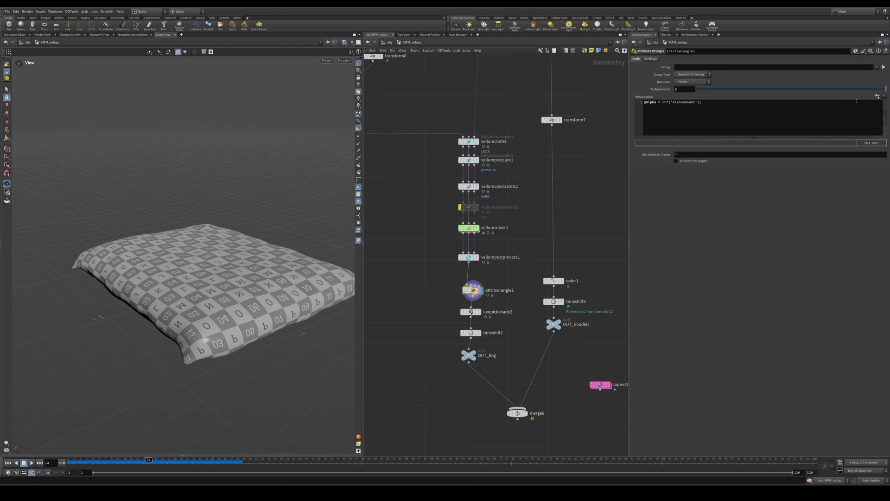
pyautogui.moveTo(885, 89)
pyautogui.mouseDown()
pyautogui.moveTo(809, 89)
pyautogui.moveTo(886, 89)
pyautogui.mouseUp()
pyautogui.moveTo(510, 288); pyautogui.dragTo(496, 256, button='middle')
pyautogui.click(467, 301)
pyautogui.click(456, 322)
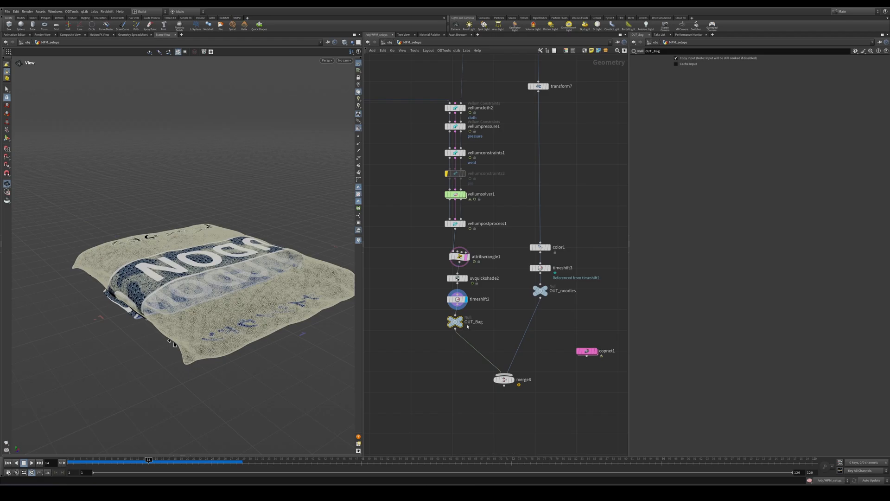
pyautogui.click(457, 278)
pyautogui.moveTo(204, 301)
pyautogui.mouseDown()
pyautogui.moveTo(280, 315)
pyautogui.moveTo(224, 294)
pyautogui.moveTo(260, 321)
pyautogui.moveTo(295, 287)
pyautogui.moveTo(232, 299)
pyautogui.moveTo(195, 292)
pyautogui.mouseUp()
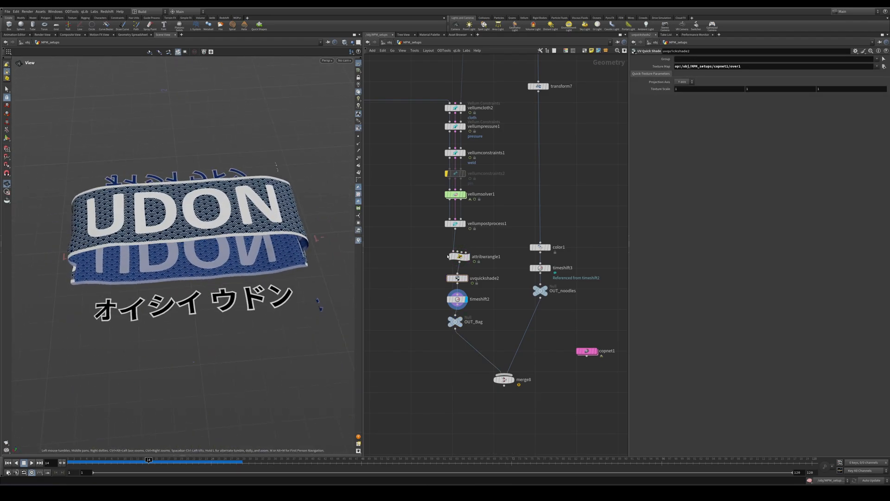
# Enter the copnet1 network that builds the bag's label textures and display constant1.
pyautogui.moveTo(515, 390); pyautogui.dragTo(497, 348, button='middle')
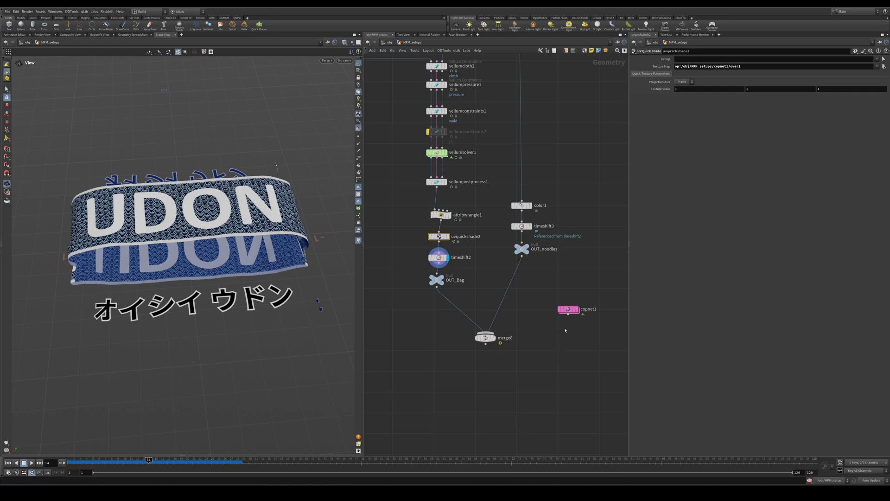
pyautogui.moveTo(573, 310)
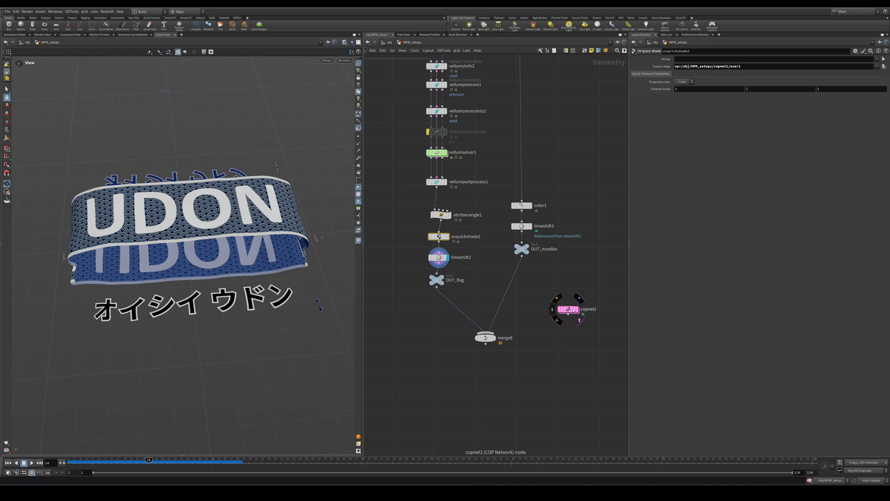
pyautogui.doubleClick(569, 310)
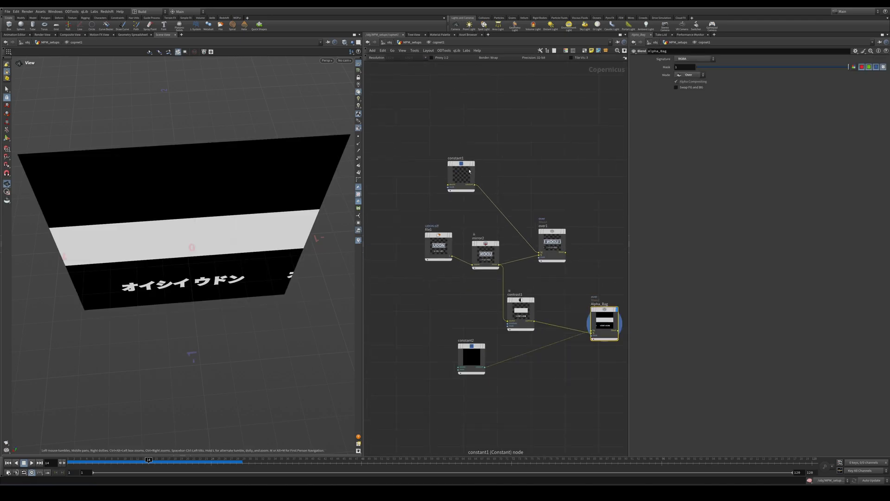
pyautogui.moveTo(531, 157); pyautogui.dragTo(496, 141, button='middle')
pyautogui.scroll(2, 453, 149)
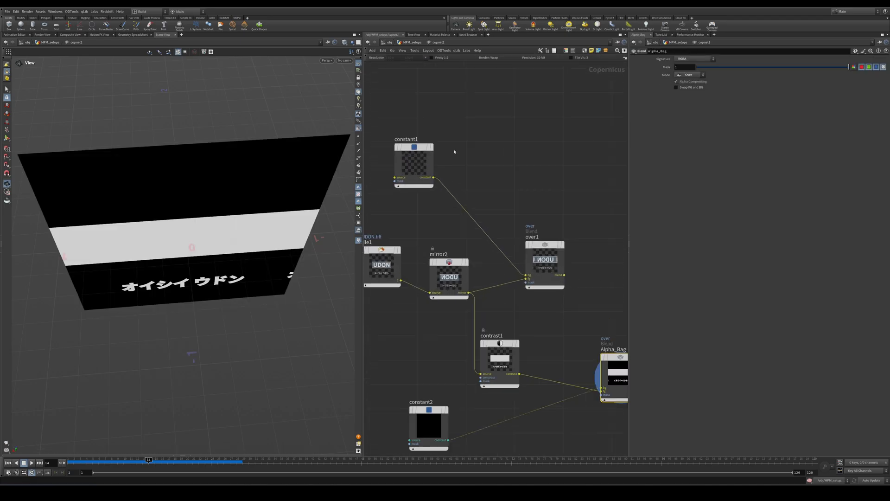
pyautogui.moveTo(431, 154); pyautogui.dragTo(448, 145, button='middle')
pyautogui.scroll(-1, 448, 145)
pyautogui.click(447, 138)
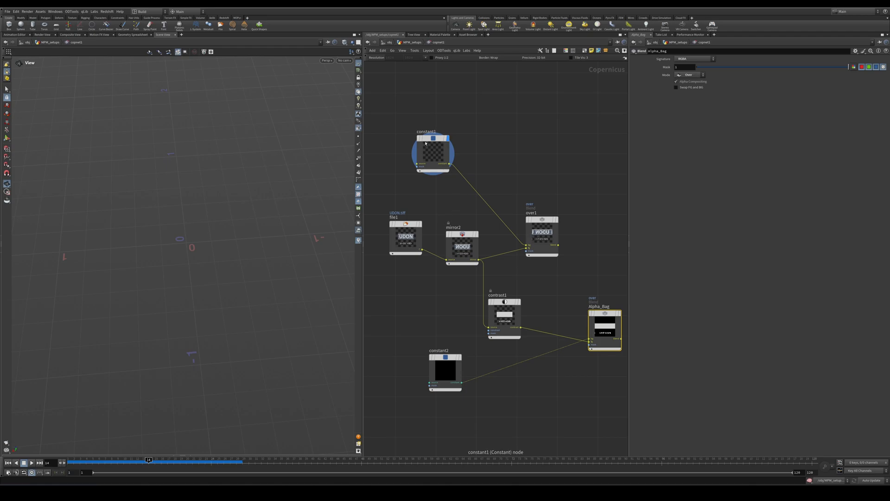
# Reposition constant1 and file1 in the COP network and display file1's UDON label image.
pyautogui.moveTo(429, 142); pyautogui.dragTo(413, 155)
pyautogui.moveTo(420, 224); pyautogui.dragTo(417, 237)
pyautogui.moveTo(279, 259); pyautogui.dragTo(277, 218)
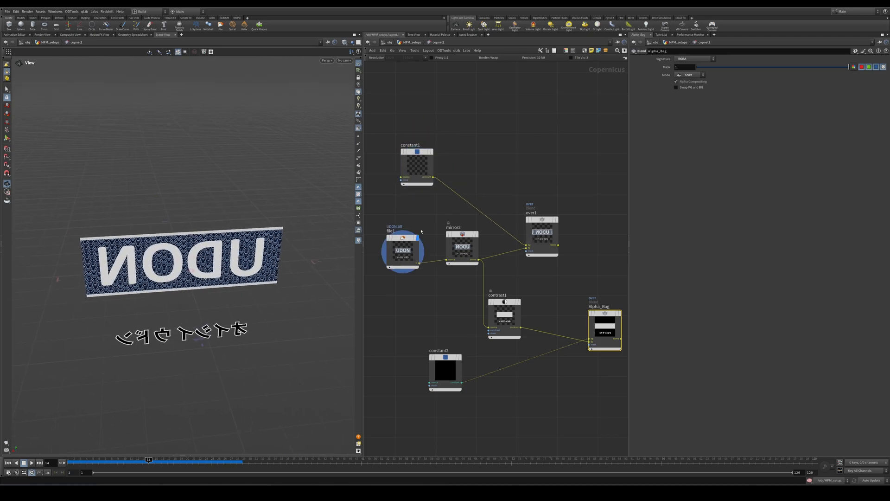
# Display mirror2, over1 and Alpha_Bag to examine the mirrored label, its composite and the alpha mask.
pyautogui.click(479, 235)
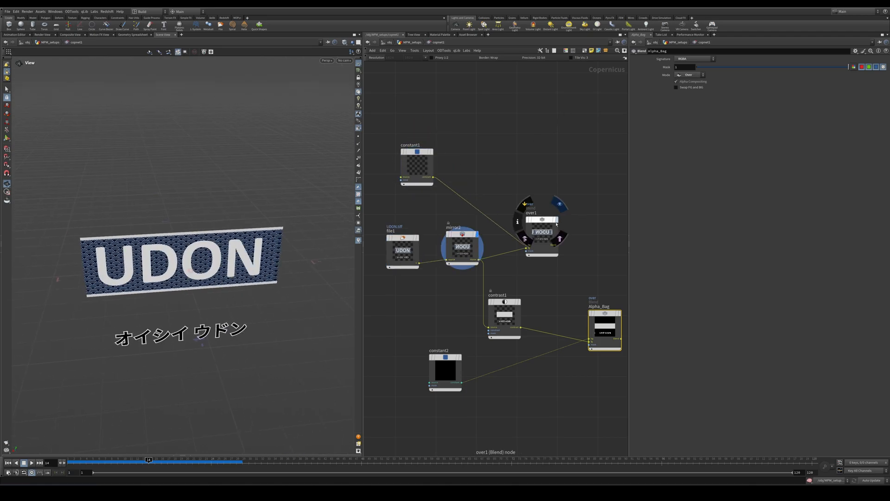
pyautogui.click(560, 204)
pyautogui.moveTo(188, 278); pyautogui.dragTo(185, 253)
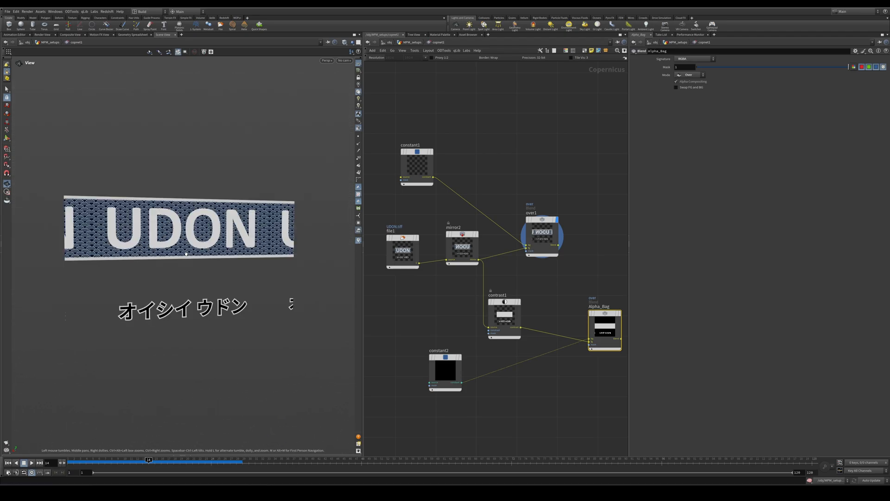
pyautogui.moveTo(442, 285); pyautogui.dragTo(405, 221, button='middle')
pyautogui.click(581, 249)
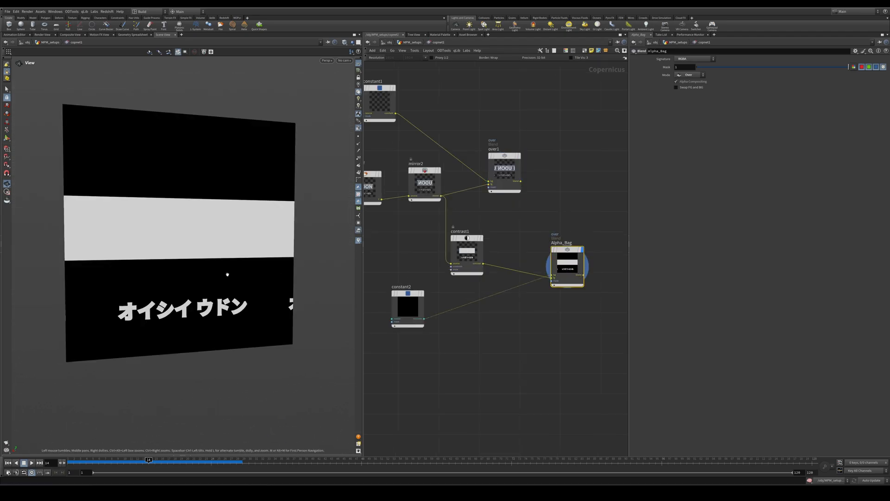
pyautogui.moveTo(229, 272); pyautogui.dragTo(189, 224)
pyautogui.scroll(-2, 227, 270)
pyautogui.moveTo(451, 102); pyautogui.dragTo(462, 153, button='middle')
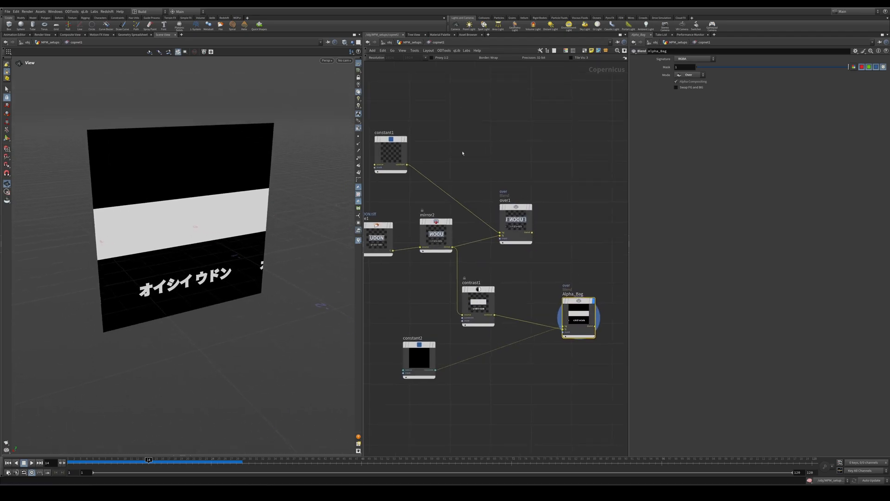
# Return to the MPM_setups network and display the merge of OUT_Bag and OUT_noodles to view the packaged noodles.
pyautogui.click(412, 44)
pyautogui.click(521, 260)
pyautogui.click(489, 347)
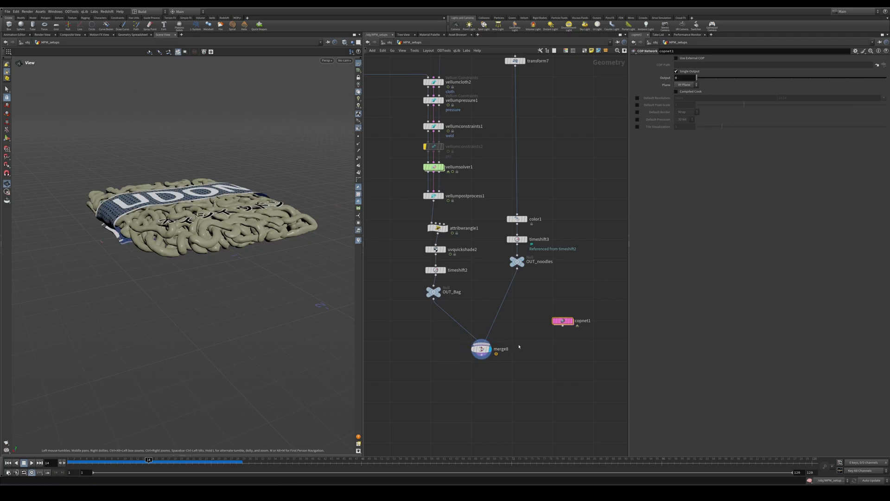
pyautogui.moveTo(188, 206); pyautogui.dragTo(237, 241)
# Switch the network to the Solaris stage and display the imported Noodles and Bag geometry.
pyautogui.click(390, 42)
pyautogui.click(399, 90)
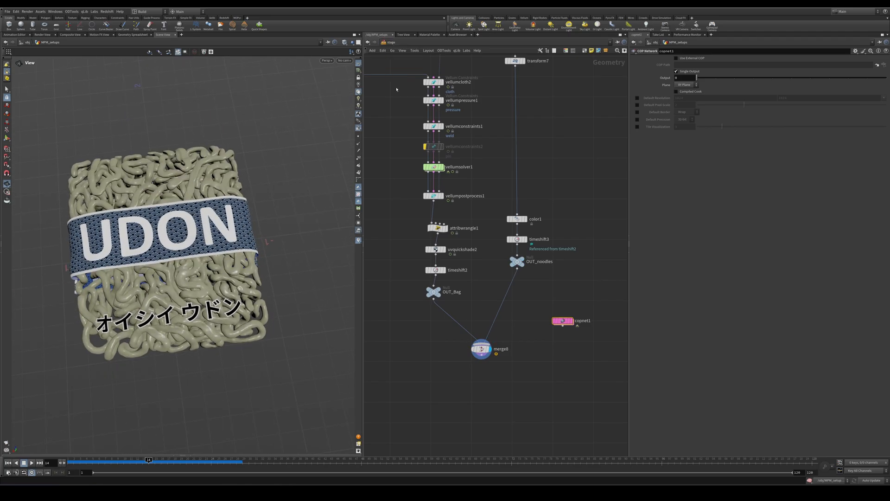
pyautogui.click(495, 142)
pyautogui.moveTo(273, 188); pyautogui.dragTo(307, 168)
pyautogui.moveTo(527, 161); pyautogui.dragTo(492, 186)
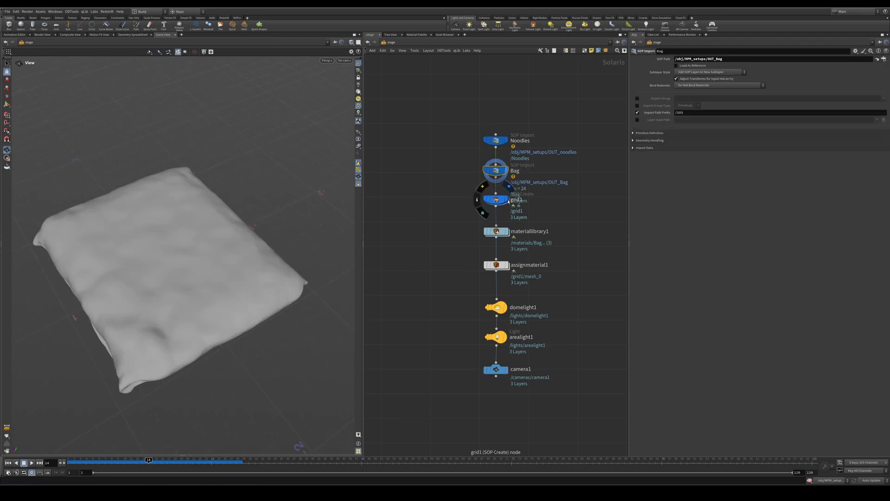
# Enter materiallibrary1 and open the standard surface settings of the Noodles material.
pyautogui.doubleClick(503, 232)
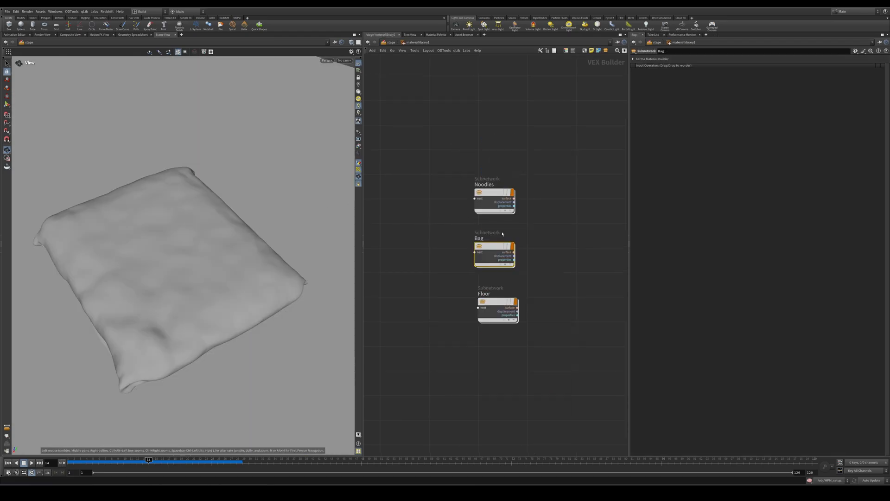
pyautogui.doubleClick(488, 191)
pyautogui.click(523, 204)
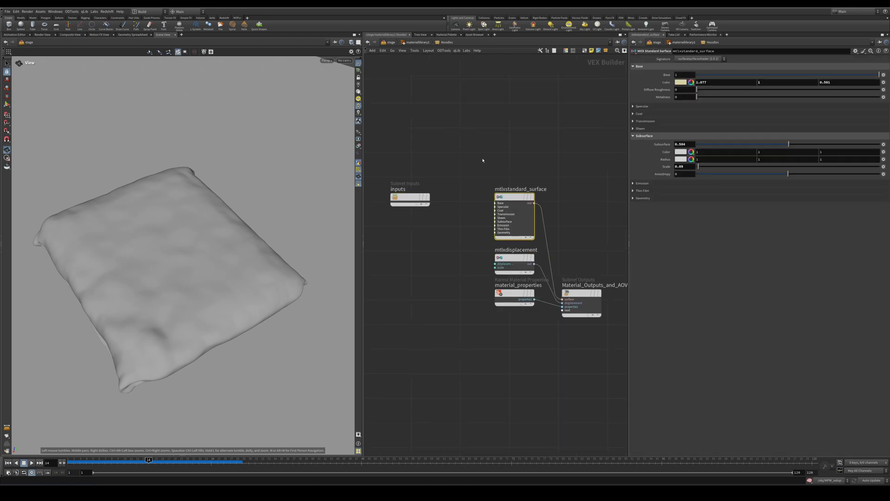
# Open the Bag material network and inspect mtlximage1, which references the COP label texture.
pyautogui.click(419, 43)
pyautogui.doubleClick(491, 246)
pyautogui.scroll(6, 507, 217)
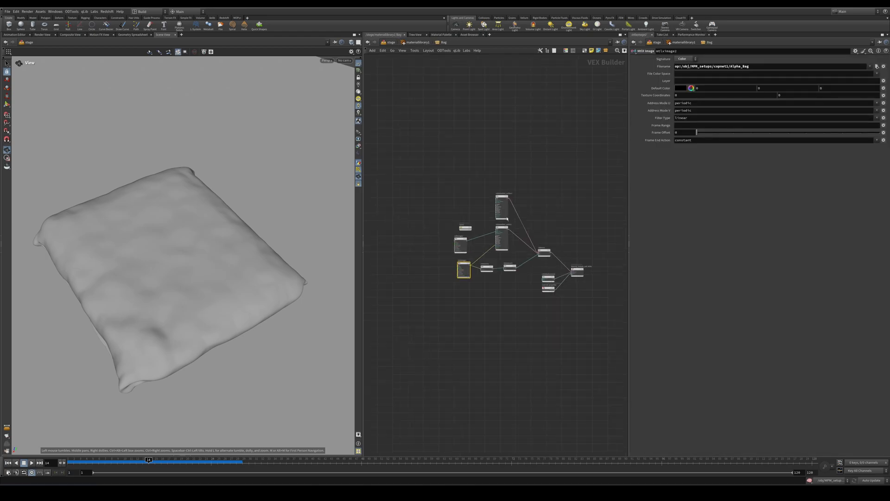
pyautogui.moveTo(464, 207); pyautogui.dragTo(393, 280)
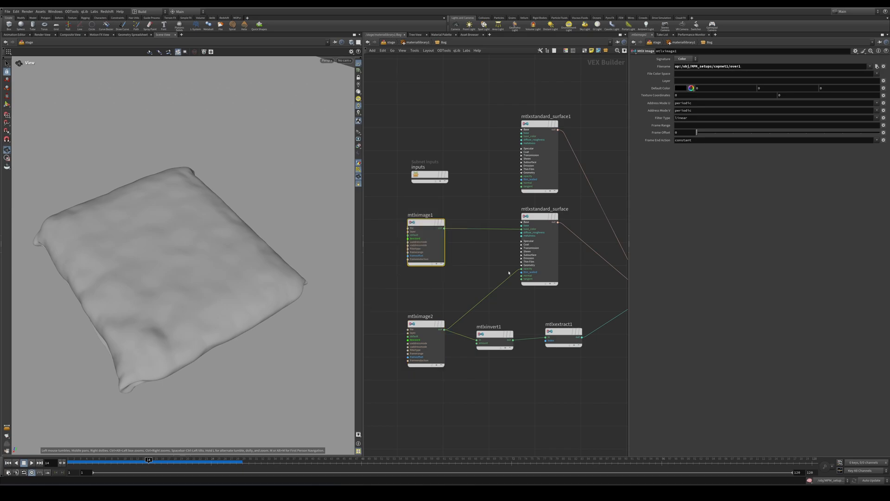
# Move mtlximage2 closer to mtlximage1 in the Bag shader network.
pyautogui.moveTo(434, 334); pyautogui.dragTo(431, 317)
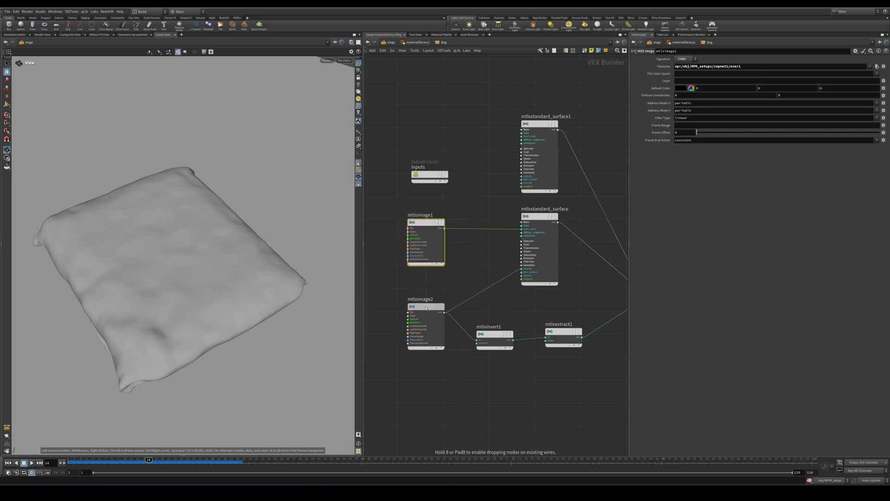
pyautogui.moveTo(508, 320)
pyautogui.mouseDown(button='middle')
pyautogui.moveTo(417, 314)
pyautogui.moveTo(479, 295)
pyautogui.moveTo(494, 311)
pyautogui.mouseUp(button='middle')
pyautogui.click(443, 320)
# Inspect the mtlxinvert1 and mtlxmix1 settings that blend the two Bag surface shaders.
pyautogui.click(551, 326)
pyautogui.click(491, 366)
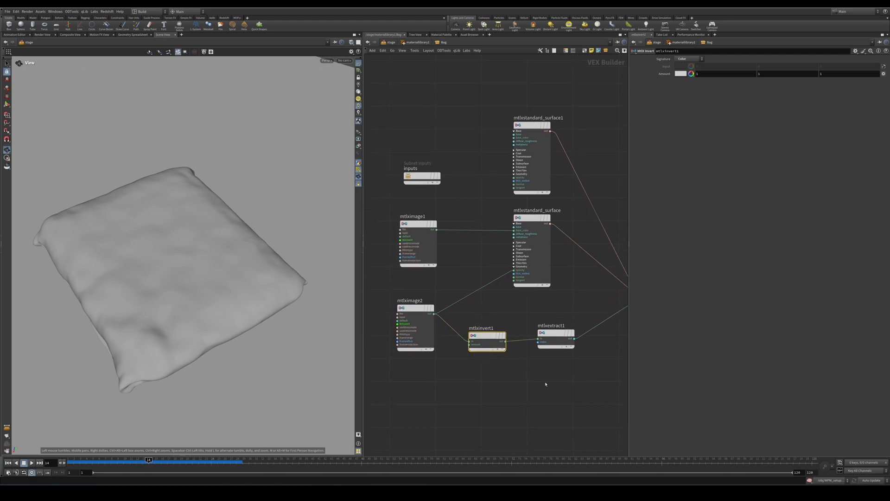
pyautogui.scroll(-1, 467, 352)
pyautogui.moveTo(588, 385); pyautogui.dragTo(495, 419, button='middle')
pyautogui.click(551, 339)
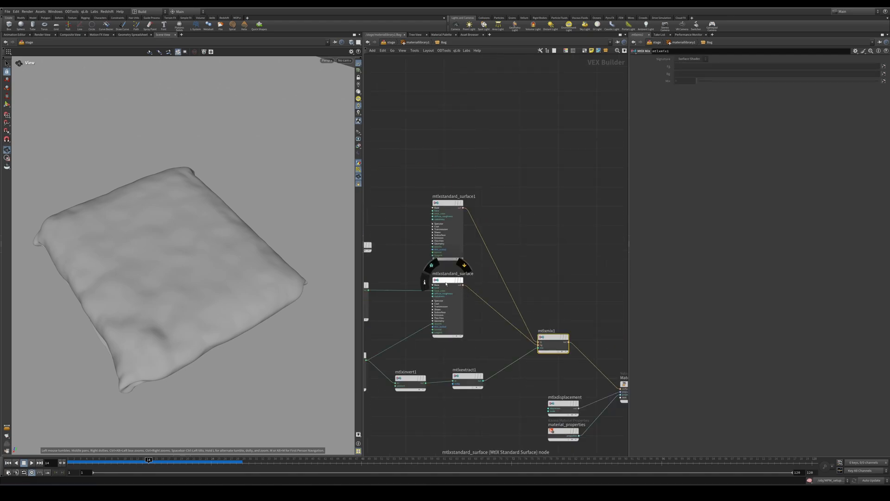
# Return to the stage and display assignmaterial1 to review the Bag, Noodles and Floor material assignments.
pyautogui.press('u')
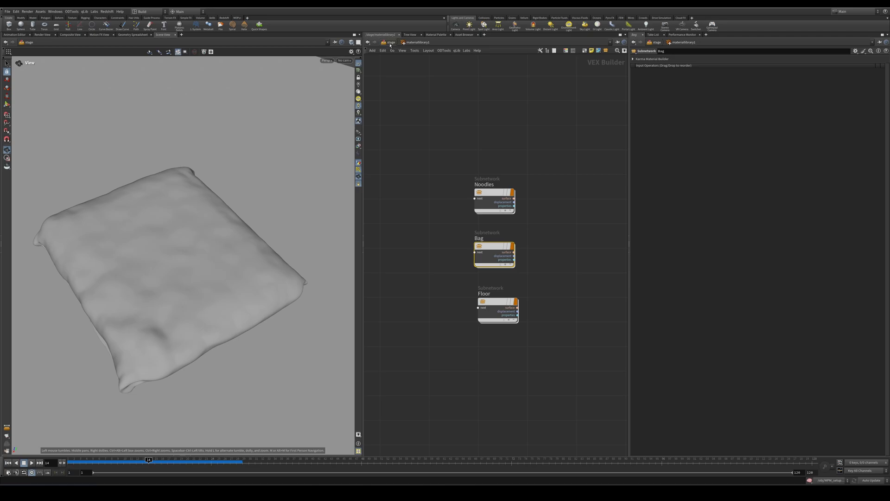
pyautogui.press('u')
pyautogui.click(509, 267)
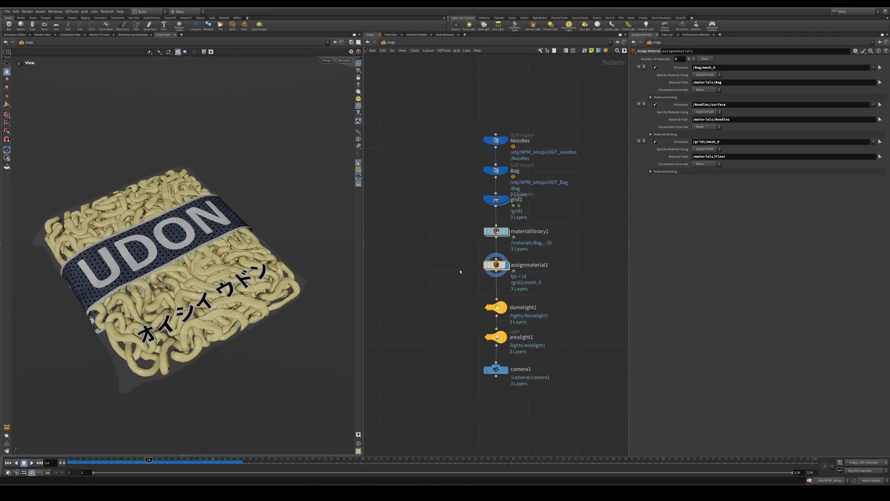
# Preview the noodle package in a Karma XPU viewport render, displaying domelight1, arealight1 and camera1, and review camera1's settings.
pyautogui.click(506, 308)
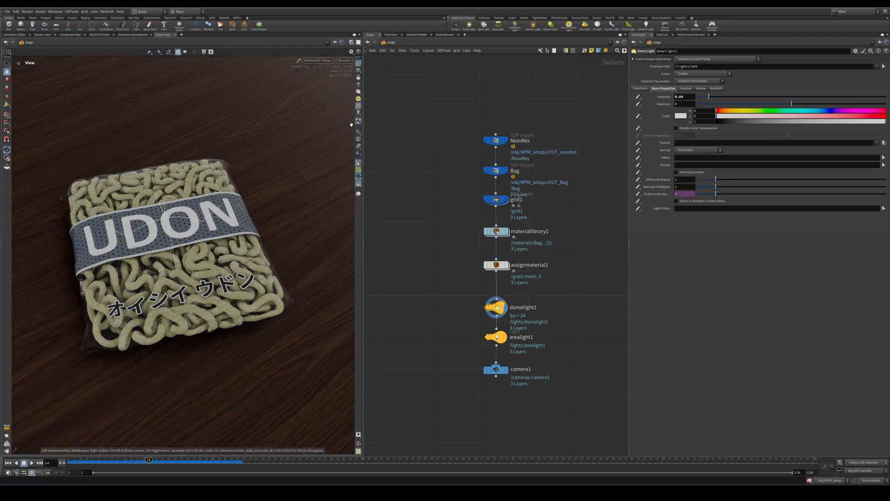
pyautogui.moveTo(218, 225); pyautogui.dragTo(190, 291)
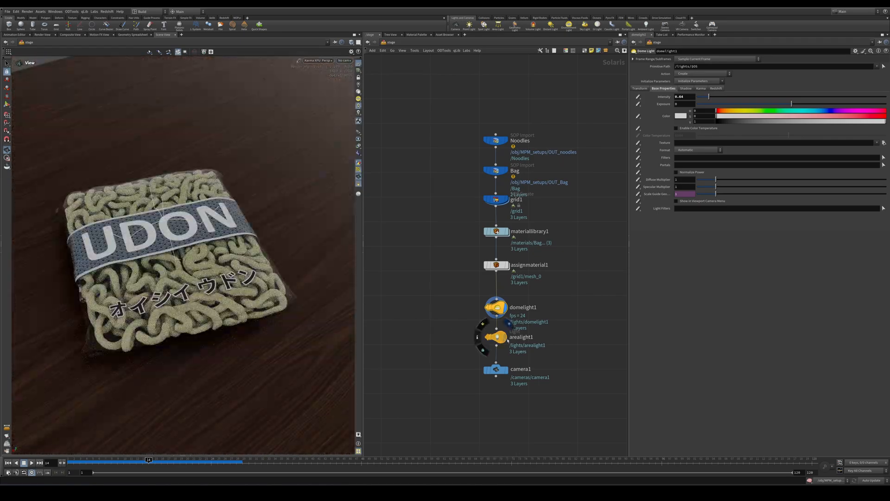
pyautogui.click(505, 338)
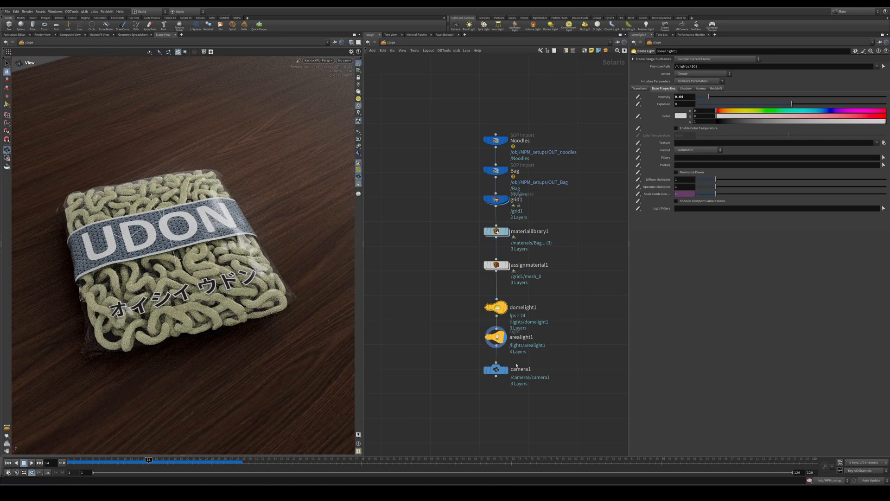
pyautogui.click(496, 370)
pyautogui.click(505, 370)
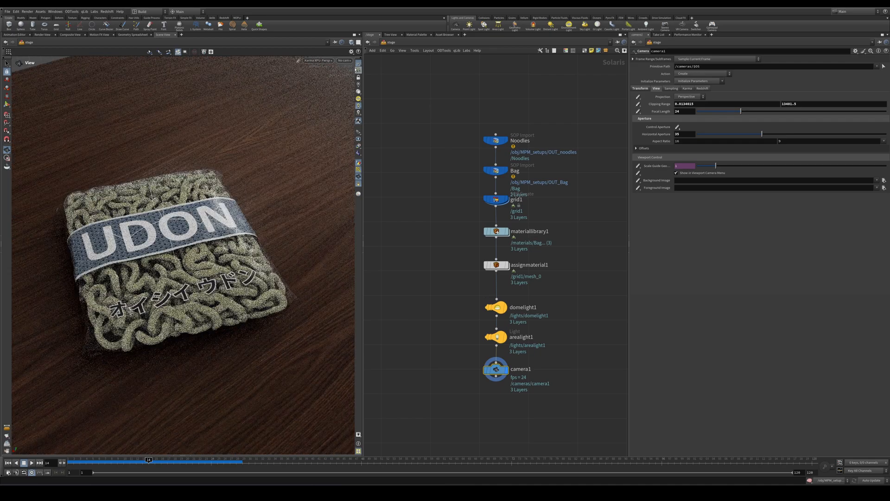
pyautogui.hotkey('ctrl', 'b')
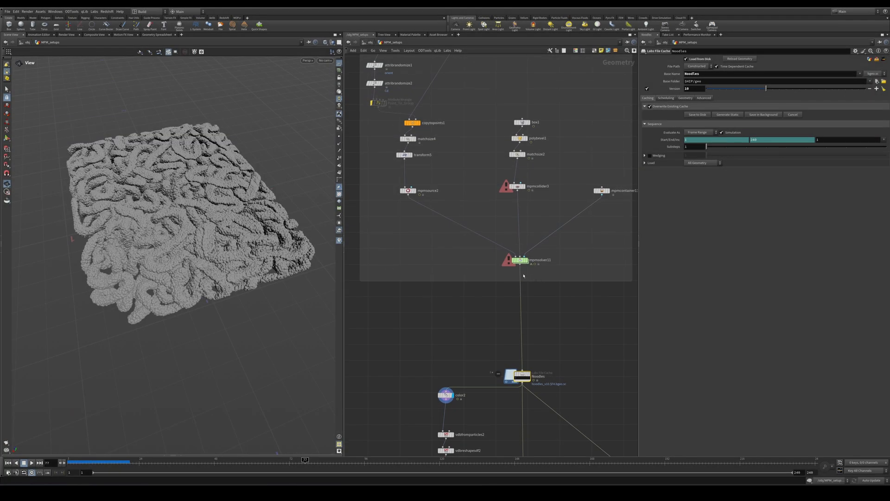
# Review how attribrandomize2 randomizes Cd per point and display copytopoints1 with its coloured noodle tubes in the MPM setup.
pyautogui.moveTo(523, 275); pyautogui.dragTo(505, 378, button='middle')
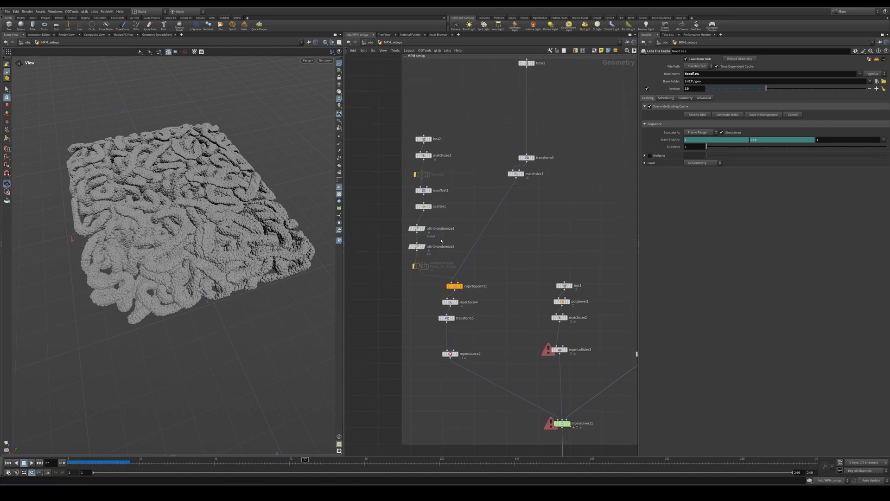
pyautogui.scroll(5, 459, 278)
pyautogui.click(472, 280)
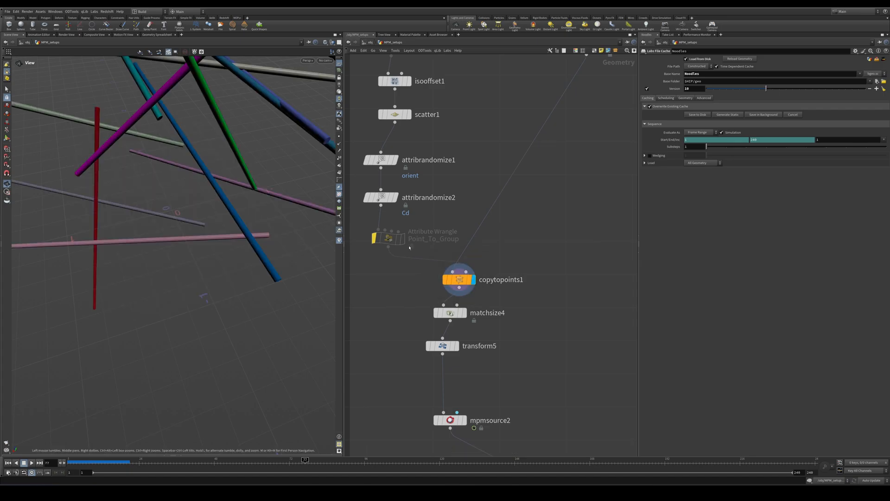
pyautogui.click(396, 197)
pyautogui.moveTo(343, 221); pyautogui.dragTo(398, 261, button='middle')
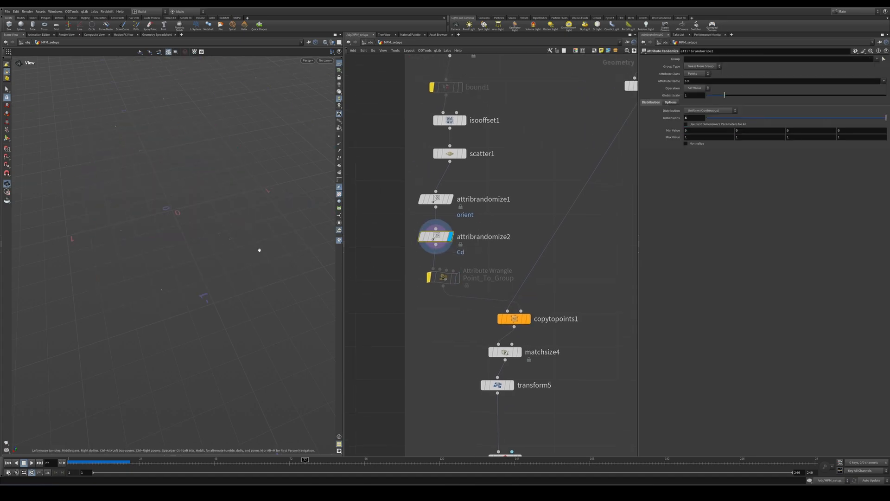
pyautogui.scroll(-2, 194, 249)
pyautogui.click(528, 319)
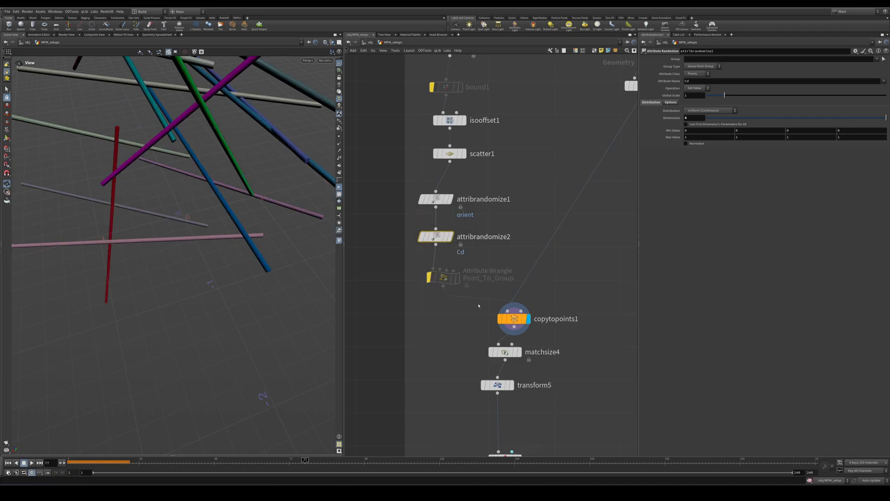
# Display the cached Noodles particles to check the colours carried through the simulation.
pyautogui.moveTo(575, 410); pyautogui.dragTo(423, 131, button='middle')
pyautogui.scroll(-3, 529, 236)
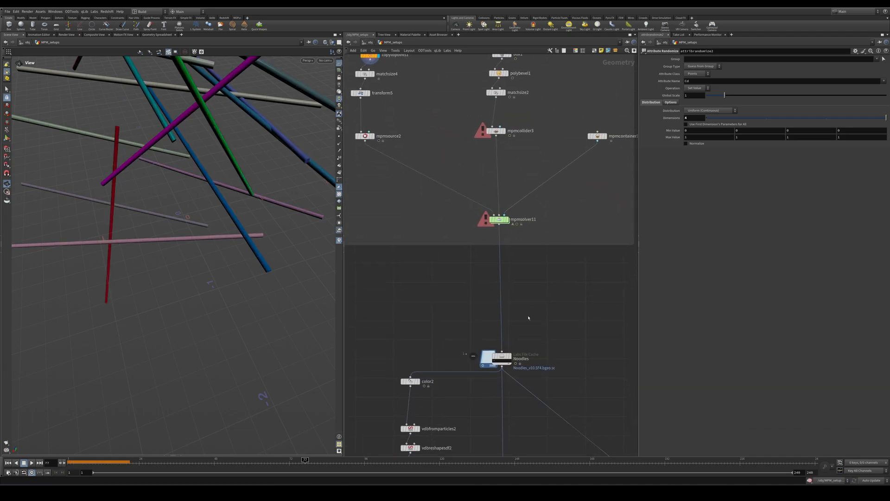
pyautogui.click(509, 357)
pyautogui.moveTo(203, 217); pyautogui.dragTo(209, 217)
pyautogui.moveTo(541, 359); pyautogui.dragTo(458, 264, button='middle')
pyautogui.scroll(-2, 477, 283)
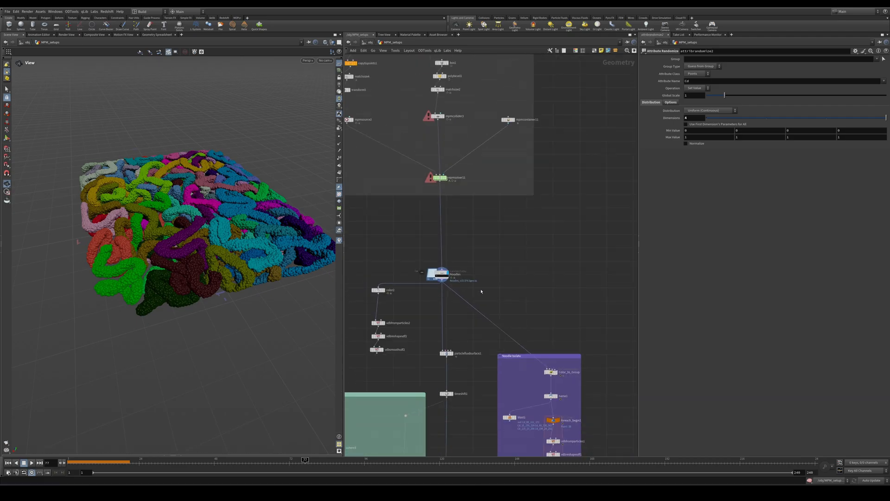
# Inspect the VEX code of the Color_to_Group wrangle in the Noodle Isolate network.
pyautogui.scroll(4, 467, 254)
pyautogui.scroll(3, 514, 250)
pyautogui.moveTo(491, 218); pyautogui.dragTo(480, 237, button='middle')
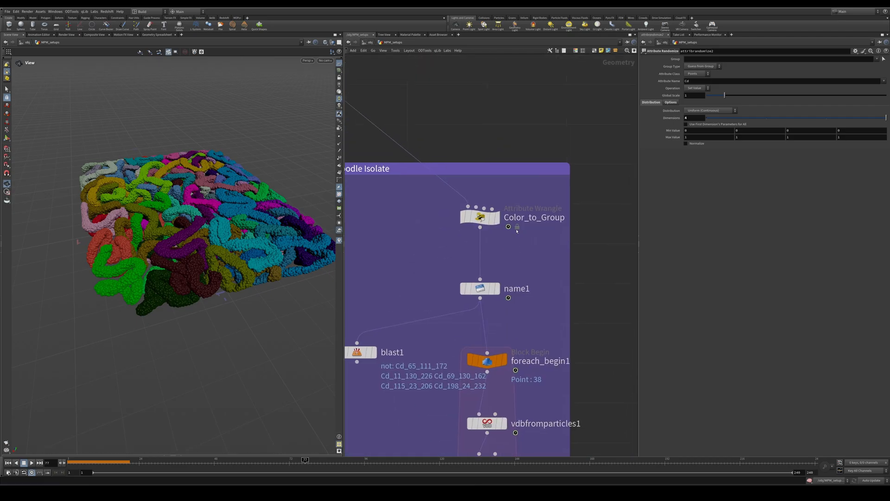
pyautogui.click(480, 217)
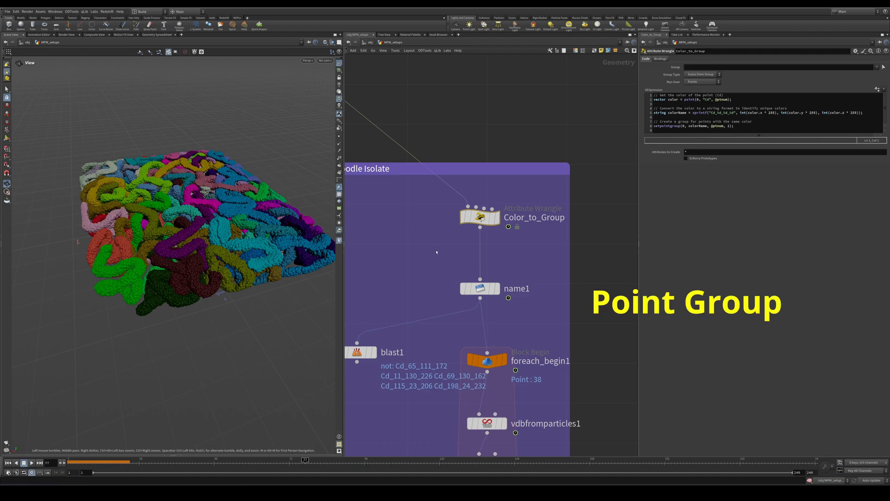
# Inspect the name1 settings, focusing on its Noodles attribute name.
pyautogui.moveTo(436, 252); pyautogui.dragTo(433, 193, button='middle')
pyautogui.moveTo(478, 230); pyautogui.dragTo(477, 221)
pyautogui.moveTo(517, 198); pyautogui.dragTo(468, 233)
pyautogui.moveTo(475, 224)
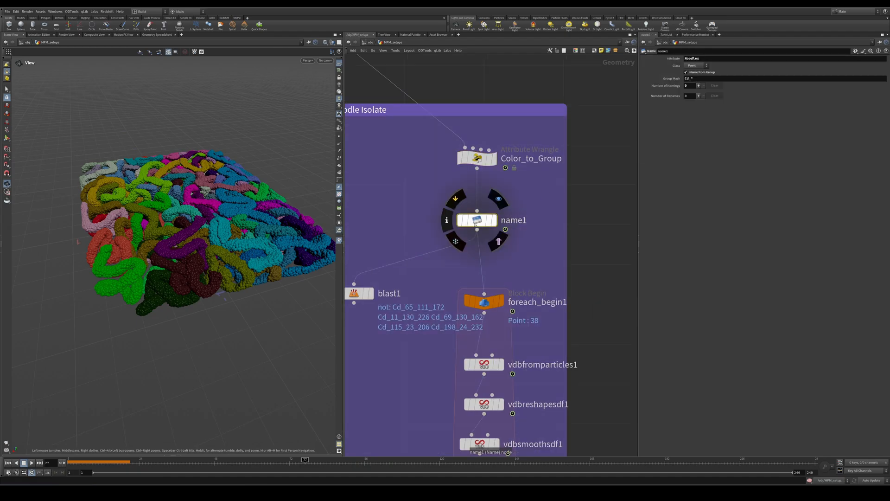
pyautogui.doubleClick(702, 59)
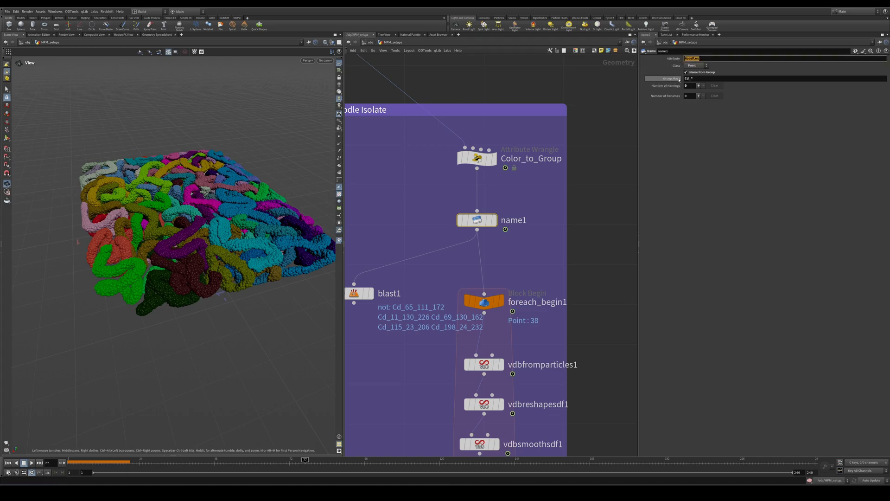
# Compare the point groups listed in Color_to_Group's node info with name1's Cd_* group mask, and display name1.
pyautogui.middleClick(488, 161)
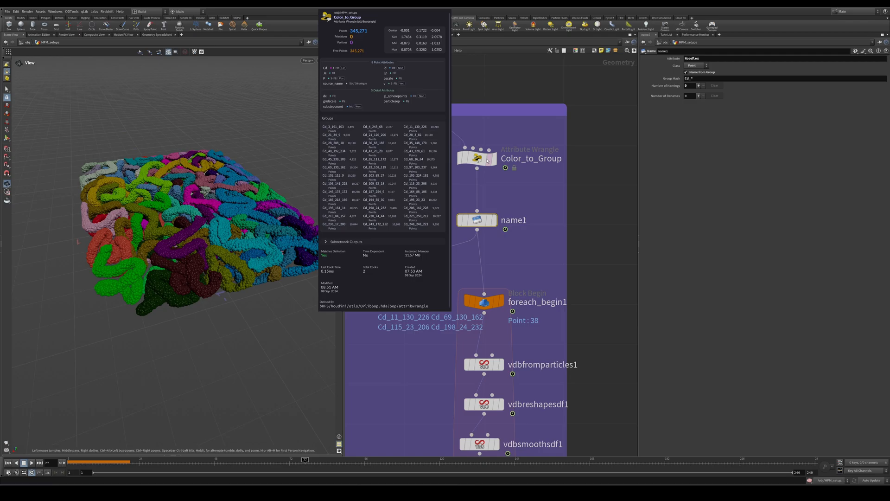
pyautogui.click(482, 158)
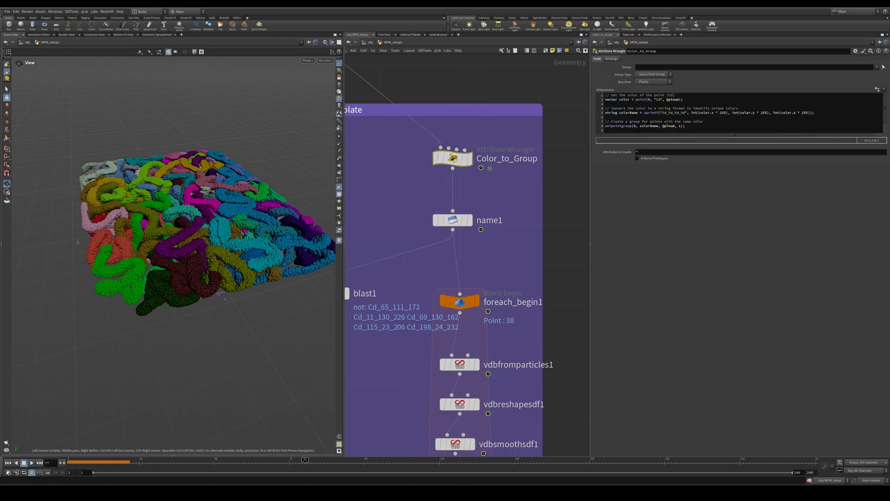
pyautogui.middleClick(453, 159)
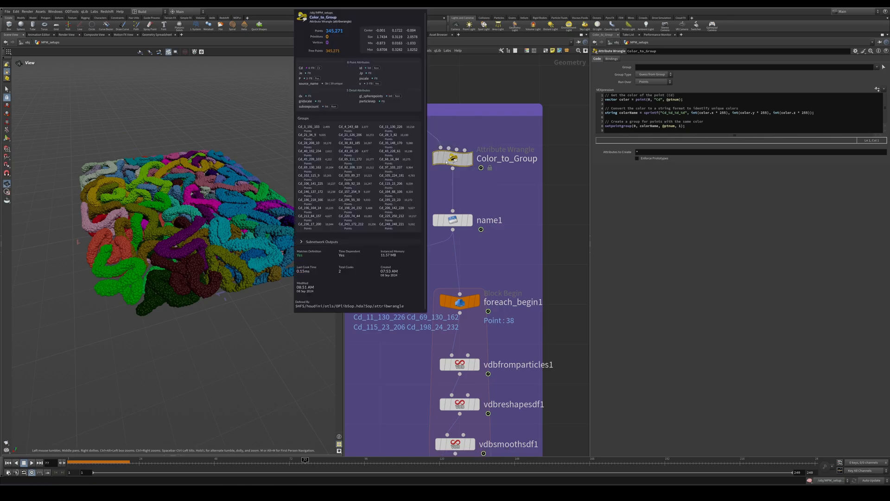
pyautogui.click(453, 220)
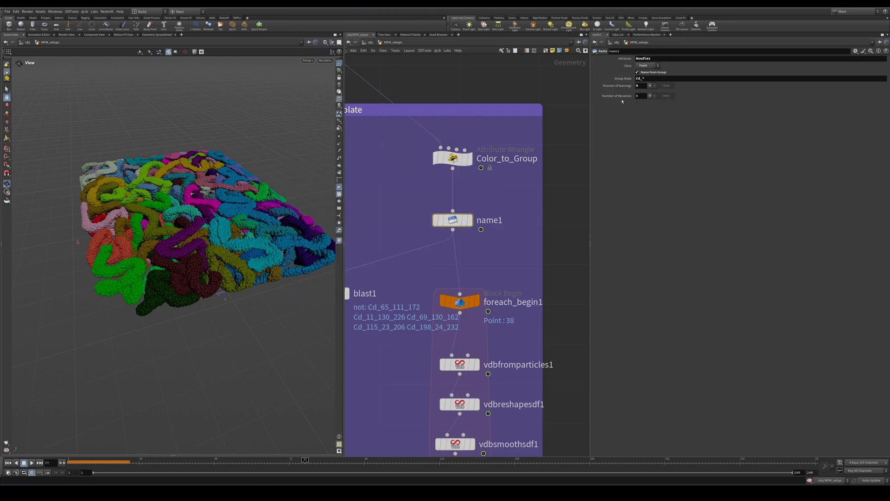
pyautogui.middleClick(451, 161)
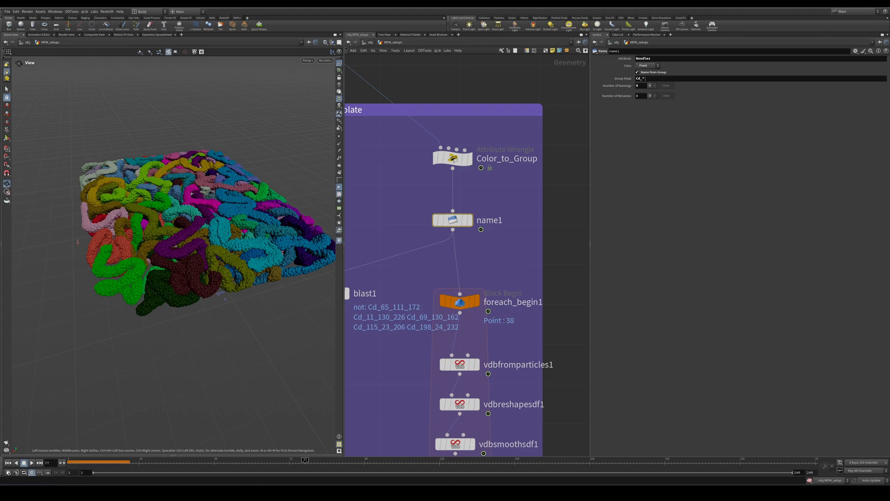
pyautogui.press('Return')
pyautogui.moveTo(481, 252); pyautogui.dragTo(504, 216, button='middle')
pyautogui.click(497, 163)
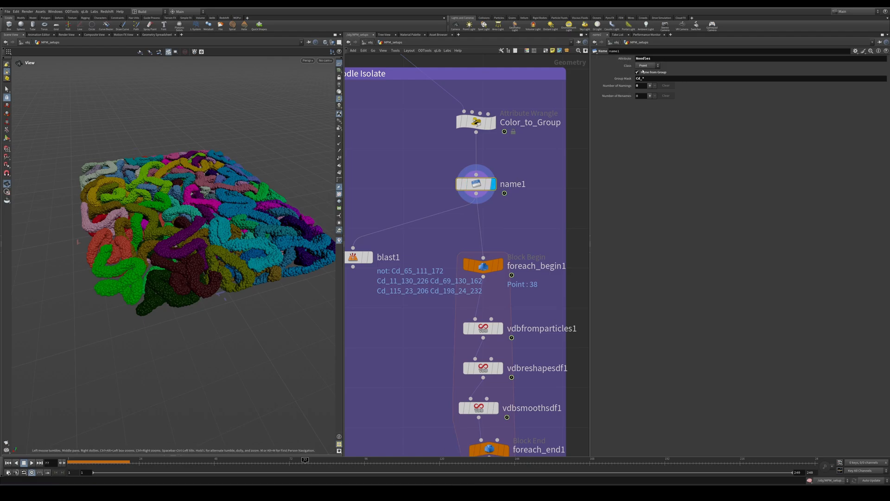
# Check foreach_begin1 and pull vdbfromparticles1, vdbreshapesdf1 and vdbsmoothsdf1 out of the for-each loop.
pyautogui.moveTo(522, 203); pyautogui.dragTo(504, 97, button='middle')
pyautogui.click(481, 160)
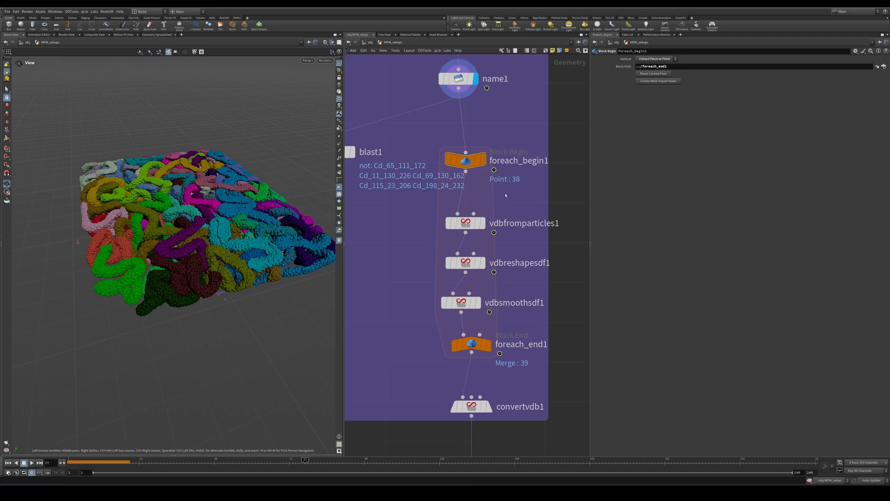
pyautogui.moveTo(472, 248); pyautogui.dragTo(519, 277, button='middle')
pyautogui.moveTo(531, 216); pyautogui.dragTo(456, 314)
pyautogui.moveTo(477, 309); pyautogui.dragTo(394, 312)
# Display foreach_end1 with Single Pass enabled and scrub through the passes to view individual noodles.
pyautogui.click(516, 350)
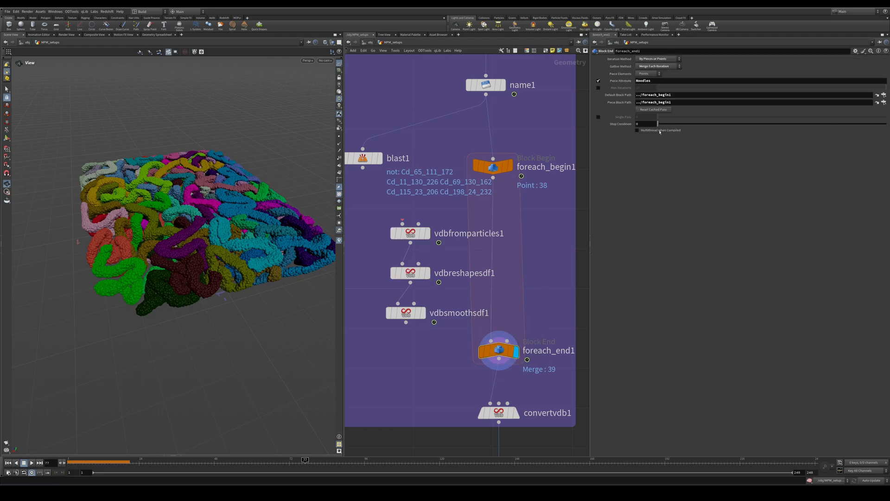
pyautogui.click(598, 117)
pyautogui.moveTo(659, 117); pyautogui.dragTo(763, 118)
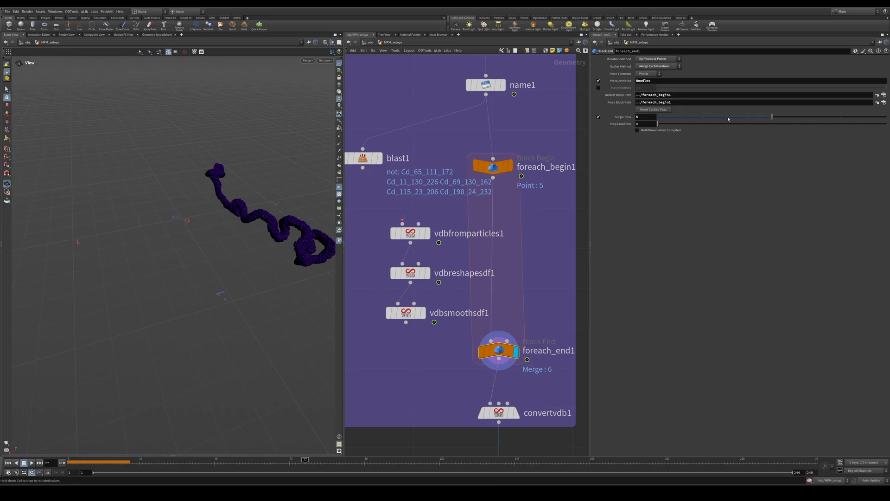
pyautogui.moveTo(727, 119); pyautogui.dragTo(658, 119)
# Put the three VDB nodes back inside the for-each loop and turn off Single Pass on foreach_end1.
pyautogui.moveTo(381, 209); pyautogui.dragTo(479, 301)
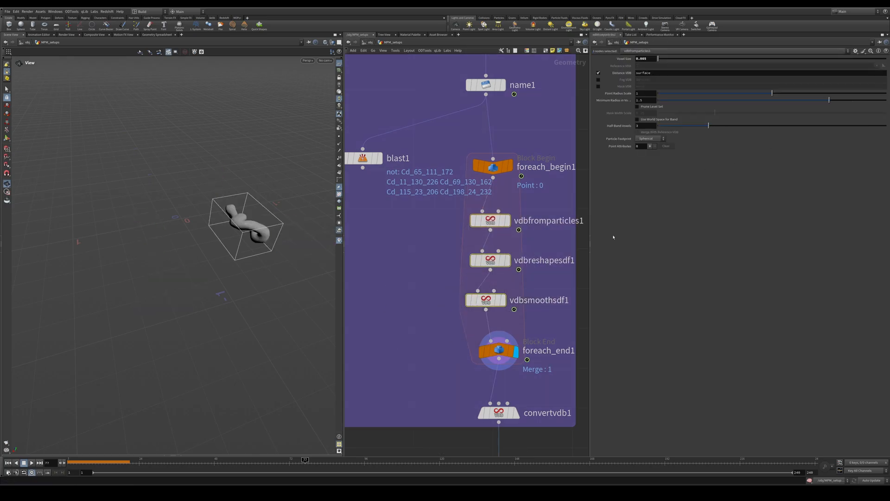
pyautogui.click(497, 351)
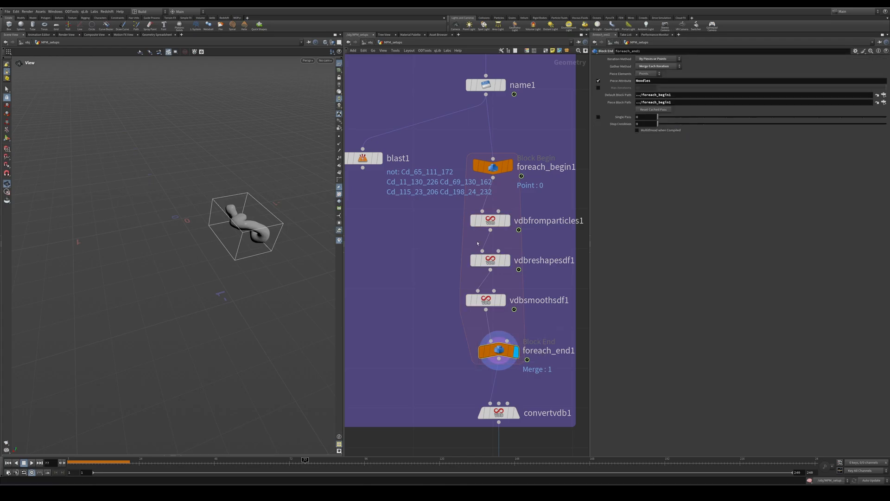
# Examine the separately surfaced noodles from foreach_end1 up close and from several angles.
pyautogui.moveTo(159, 252); pyautogui.dragTo(194, 318)
pyautogui.moveTo(195, 318); pyautogui.dragTo(206, 316, button='right')
pyautogui.moveTo(207, 316); pyautogui.dragTo(223, 311)
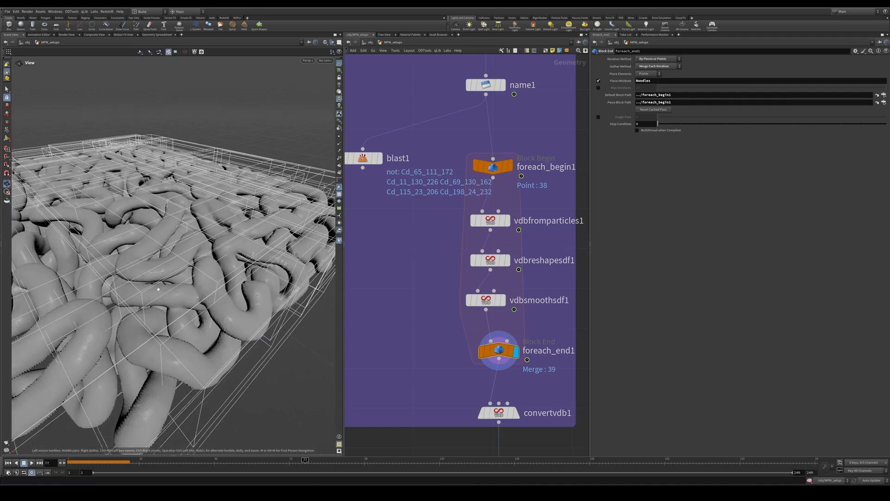
pyautogui.moveTo(199, 303); pyautogui.dragTo(154, 319, button='right')
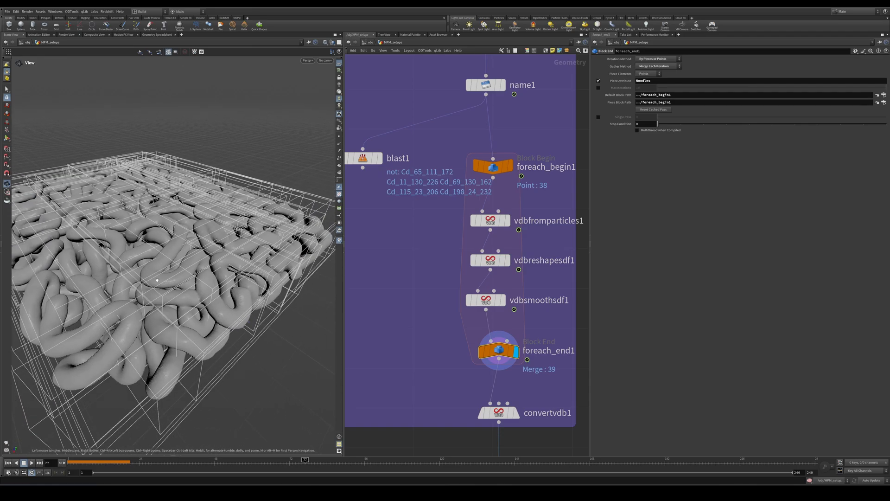
pyautogui.moveTo(157, 281); pyautogui.dragTo(162, 327)
pyautogui.moveTo(241, 228); pyautogui.dragTo(194, 257)
# Duplicate the loop's three VDB nodes beside it as a separate chain beneath blast1.
pyautogui.scroll(-4, 194, 257)
pyautogui.moveTo(505, 321); pyautogui.dragTo(536, 340, button='middle')
pyautogui.moveTo(537, 341); pyautogui.dragTo(490, 227)
pyautogui.keyDown('alt'); pyautogui.moveTo(530, 241); pyautogui.dragTo(415, 250); pyautogui.keyUp('alt')
pyautogui.moveTo(415, 251); pyautogui.dragTo(443, 292, button='middle')
# Delete blast1 so the duplicated VDB chain is fed by name1, and display vdbsmoothsdf3.
pyautogui.click(442, 218)
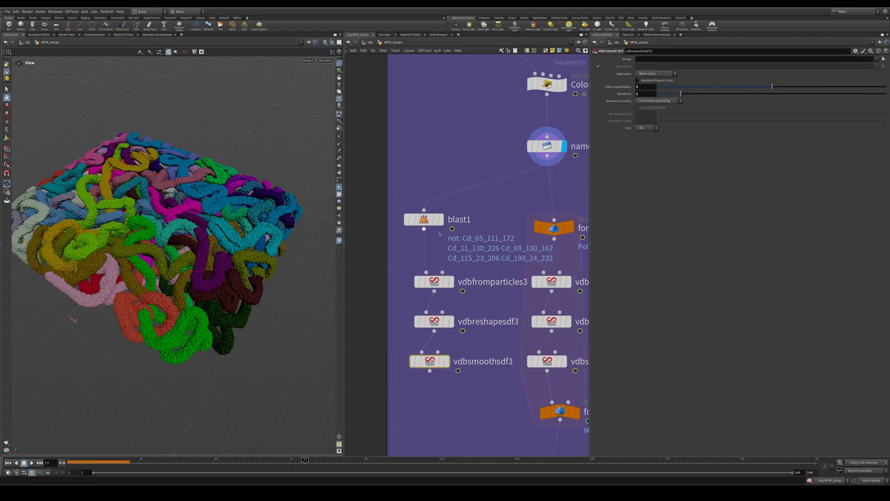
pyautogui.press('Delete')
pyautogui.click(447, 361)
# Compare the noodle surfaces of vdbsmoothsdf3 with the per-noodle result of foreach_end1.
pyautogui.scroll(5, 216, 224)
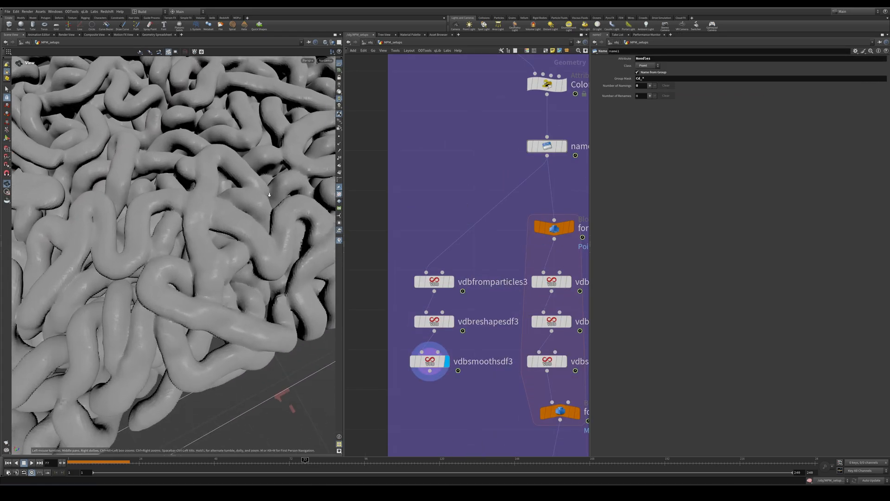
pyautogui.moveTo(216, 224); pyautogui.dragTo(251, 264)
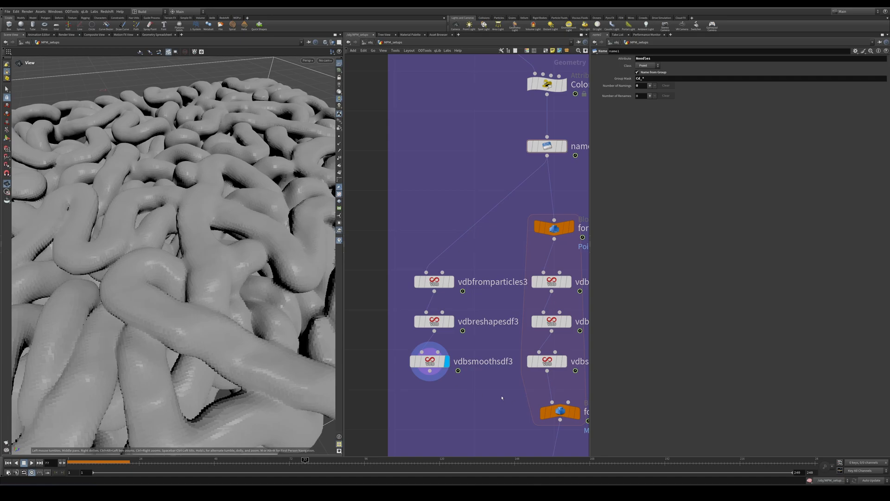
pyautogui.moveTo(502, 398); pyautogui.dragTo(477, 355, button='middle')
pyautogui.click(554, 371)
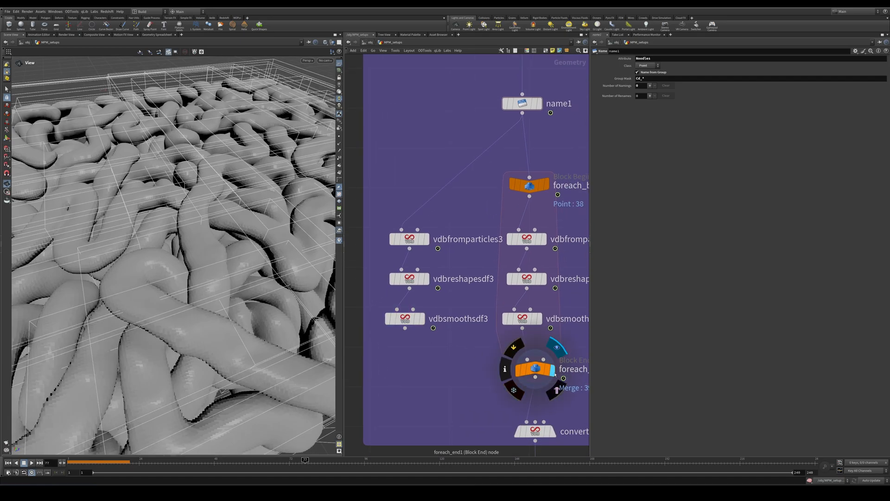
# Add a Convert VDB node set to Polygons under vdbsmoothsdf3, and display convertvdb1 for comparison.
pyautogui.moveTo(251, 296); pyautogui.dragTo(269, 195)
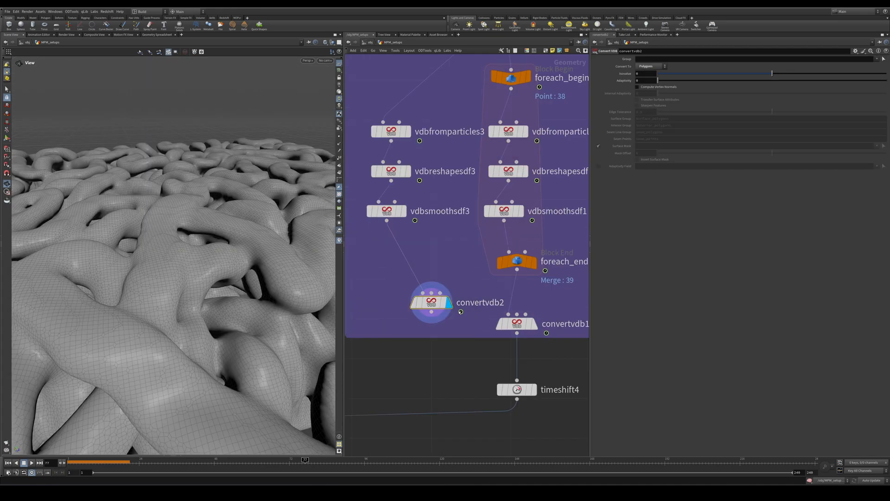
pyautogui.moveTo(460, 311); pyautogui.dragTo(425, 315)
pyautogui.moveTo(536, 324)
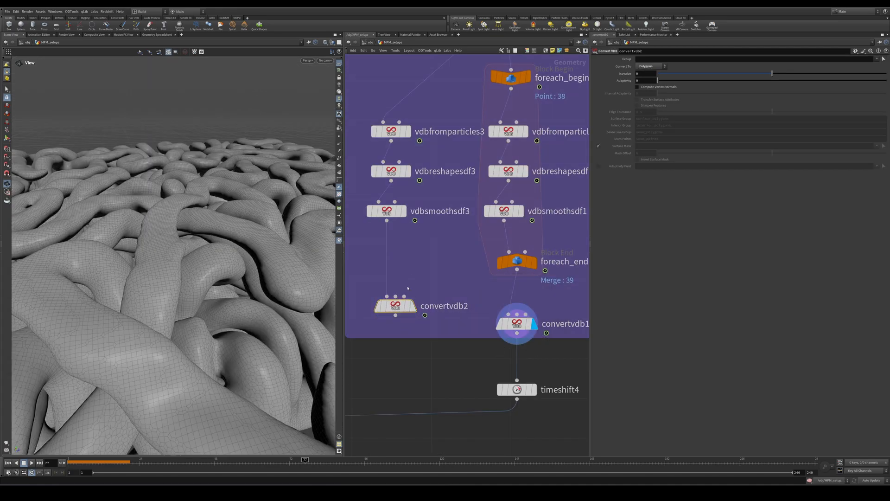
# Trace the network back to the noodle source, displaying attribrandomize2 and copytopoints1 to revisit where the noodle colours originate.
pyautogui.scroll(-5, 500, 319)
pyautogui.moveTo(474, 358); pyautogui.dragTo(483, 258, button='middle')
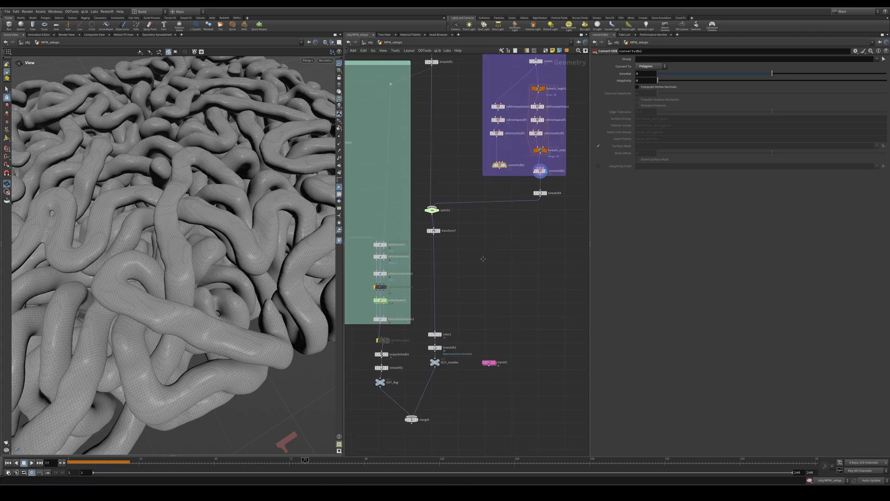
pyautogui.moveTo(470, 187); pyautogui.dragTo(449, 336, button='middle')
pyautogui.moveTo(447, 242); pyautogui.dragTo(482, 246, button='middle')
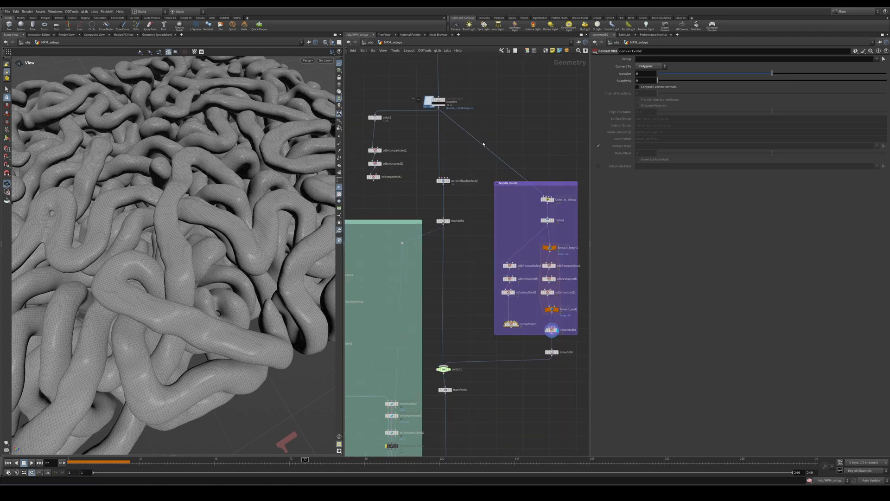
pyautogui.moveTo(445, 116); pyautogui.dragTo(480, 317, button='middle')
pyautogui.moveTo(362, 59); pyautogui.dragTo(409, 208, button='middle')
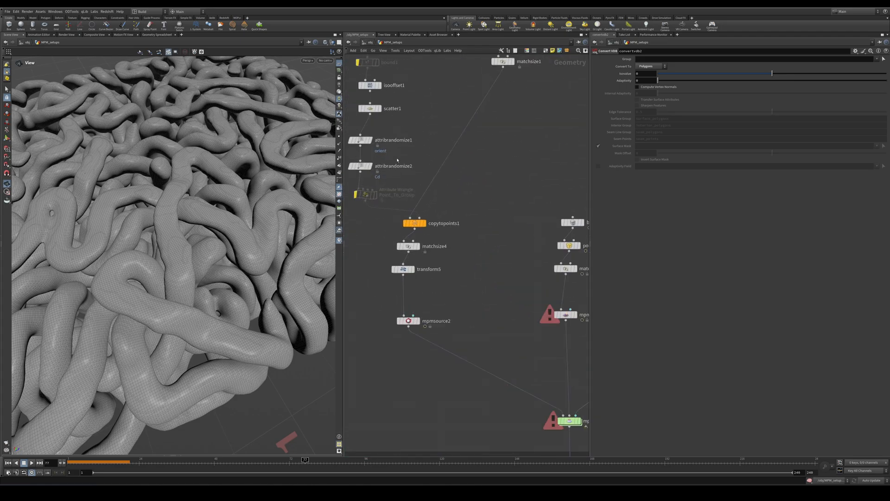
pyautogui.click(381, 157)
pyautogui.scroll(2, 399, 158)
pyautogui.click(401, 150)
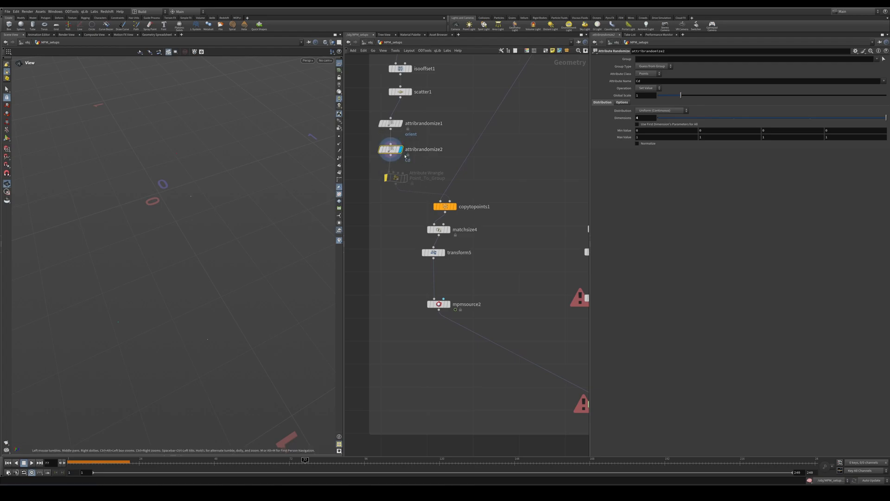
pyautogui.click(454, 207)
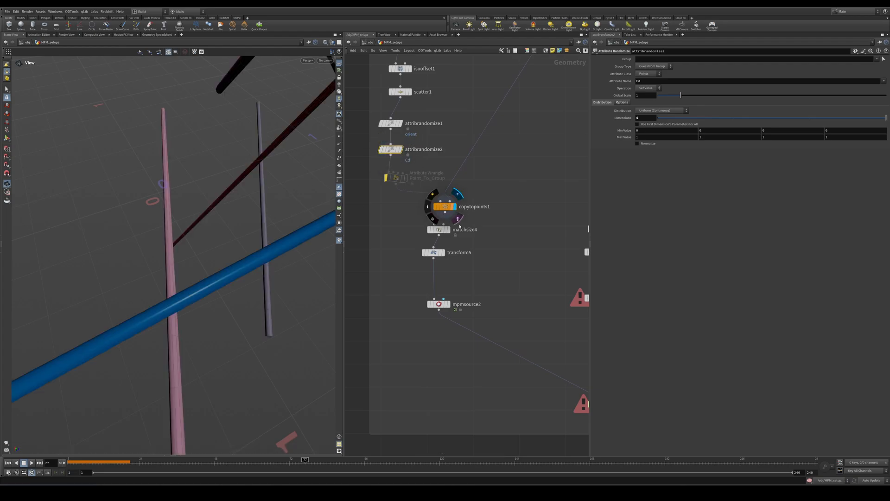
pyautogui.moveTo(503, 287); pyautogui.dragTo(431, 173, button='middle')
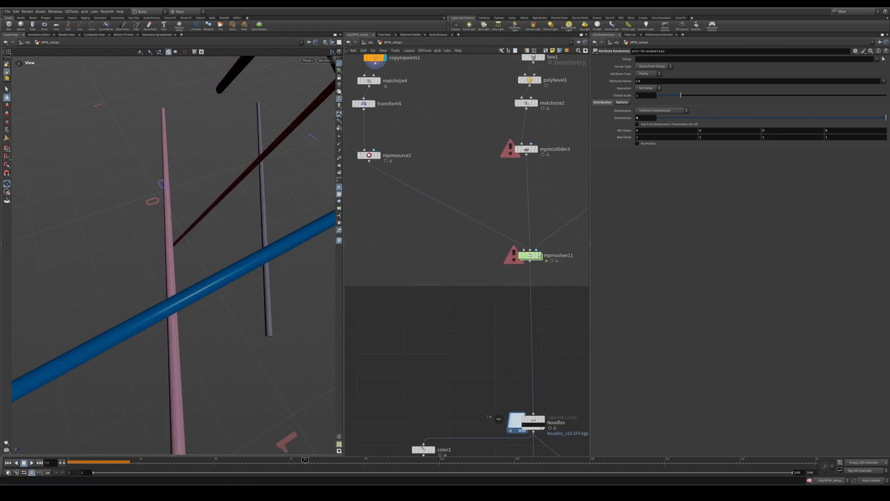
# Display the Noodles file cache and view the whole block of coloured noodle particles.
pyautogui.moveTo(520, 408); pyautogui.dragTo(482, 223, button='middle')
pyautogui.click(506, 234)
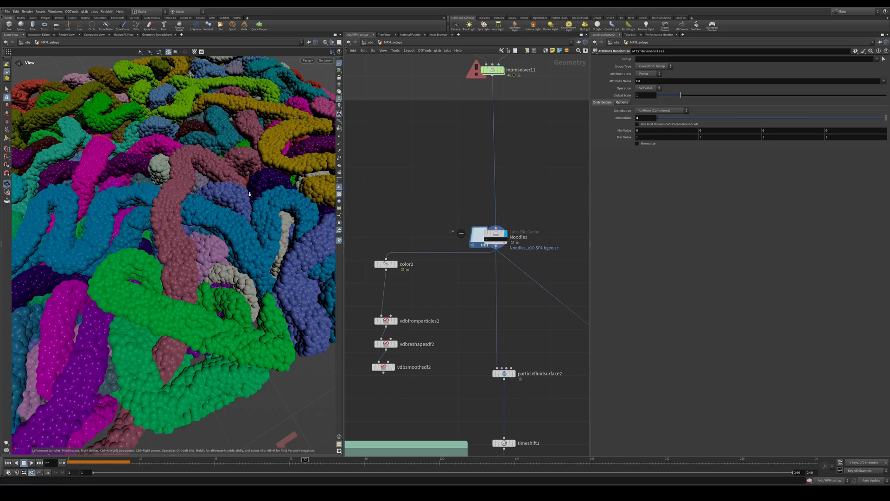
pyautogui.scroll(-4, 193, 217)
pyautogui.moveTo(193, 216); pyautogui.dragTo(203, 199)
# Examine the Noodle Isolate settings: the Color_to_Group wrangle, the name1 node, and the for-each loop with its VDB nodes.
pyautogui.moveTo(557, 313); pyautogui.dragTo(391, 288, button='middle')
pyautogui.moveTo(496, 319); pyautogui.dragTo(473, 241, button='middle')
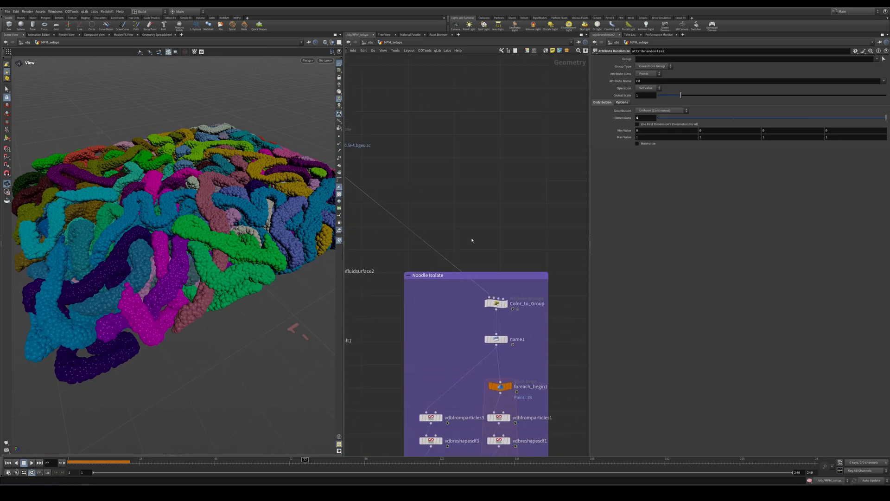
pyautogui.moveTo(518, 289); pyautogui.dragTo(498, 308)
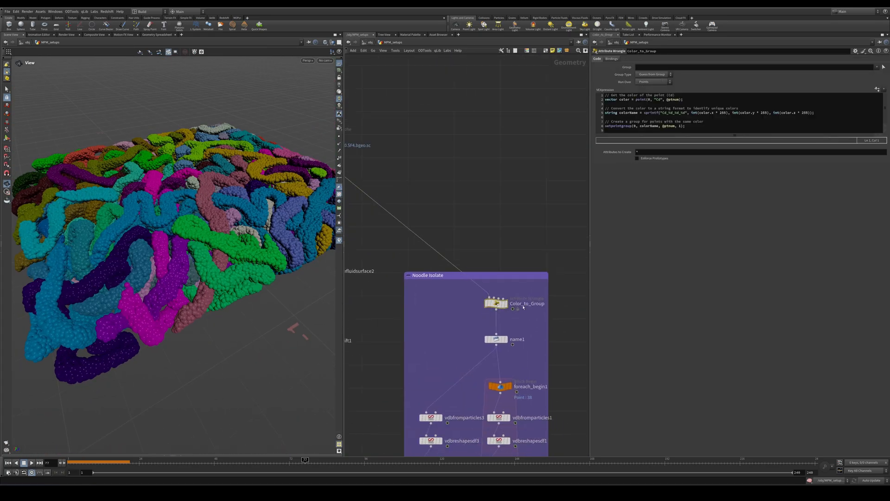
pyautogui.click(502, 340)
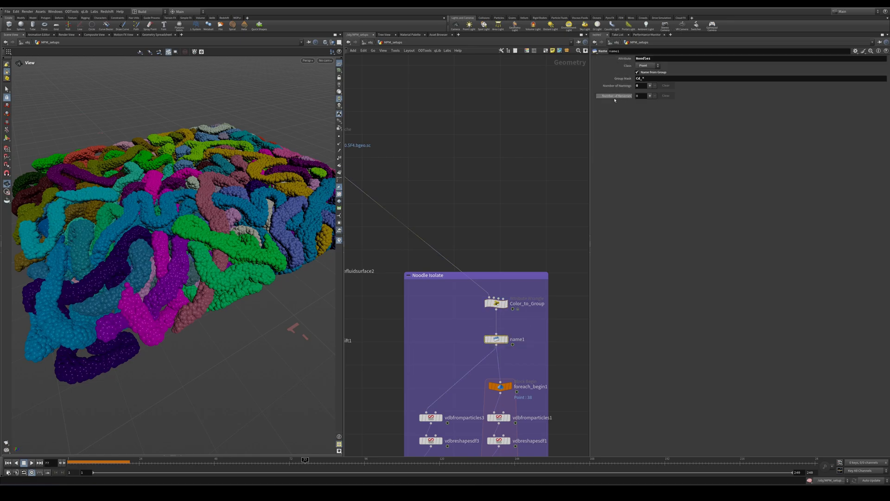
pyautogui.moveTo(528, 366); pyautogui.dragTo(539, 180, button='middle')
pyautogui.moveTo(542, 179); pyautogui.dragTo(488, 299)
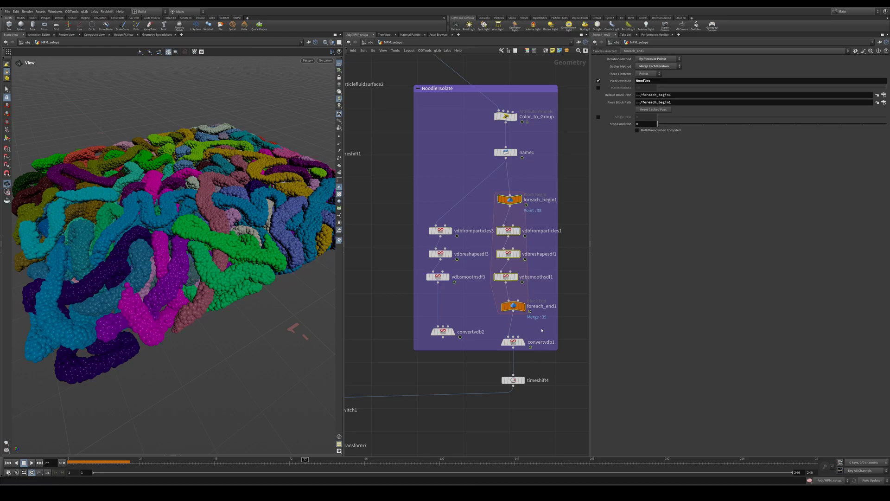
# Follow the noodle branch downstream from timeshift4 through switch1 and transform7 to OUT_noodles.
pyautogui.moveTo(542, 330); pyautogui.dragTo(541, 265, button='middle')
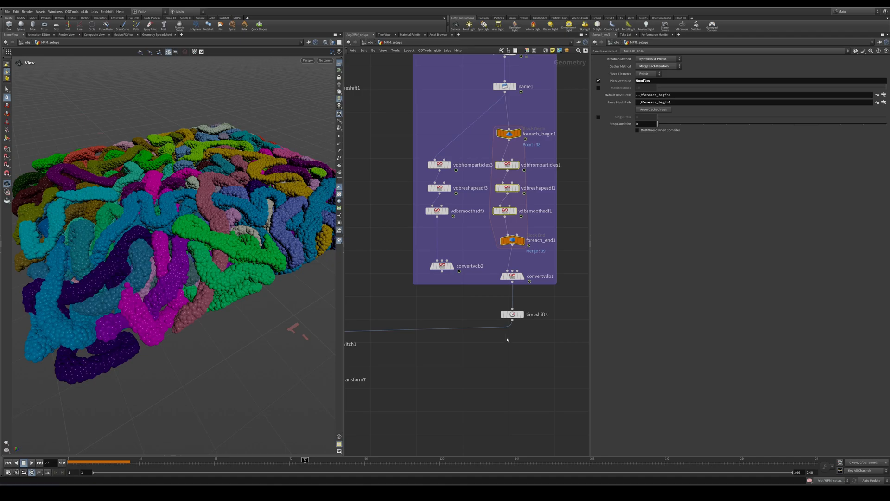
pyautogui.moveTo(389, 385); pyautogui.dragTo(521, 260, button='middle')
pyautogui.moveTo(530, 388); pyautogui.dragTo(510, 286, button='middle')
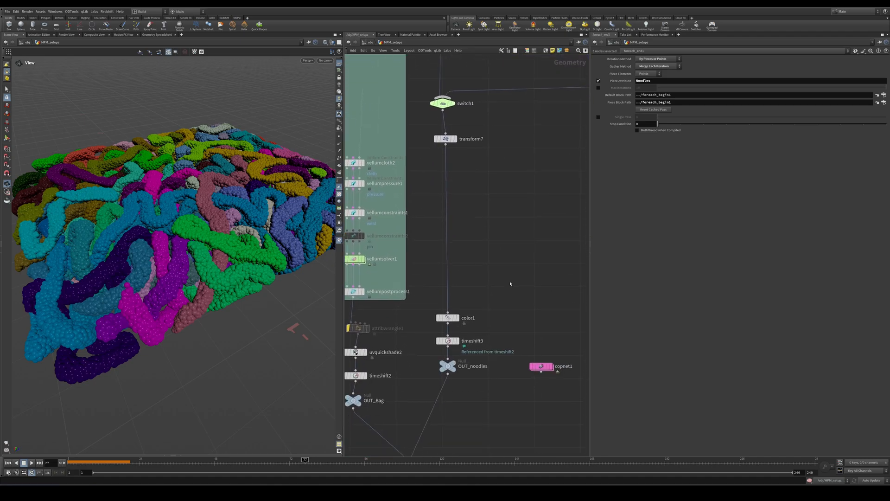